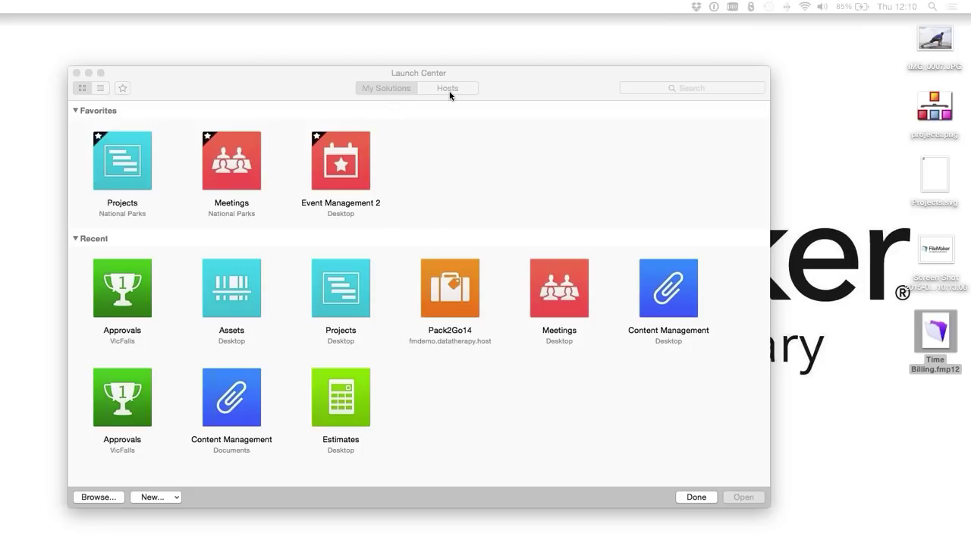
pyautogui.click(100, 88)
pyautogui.click(100, 88)
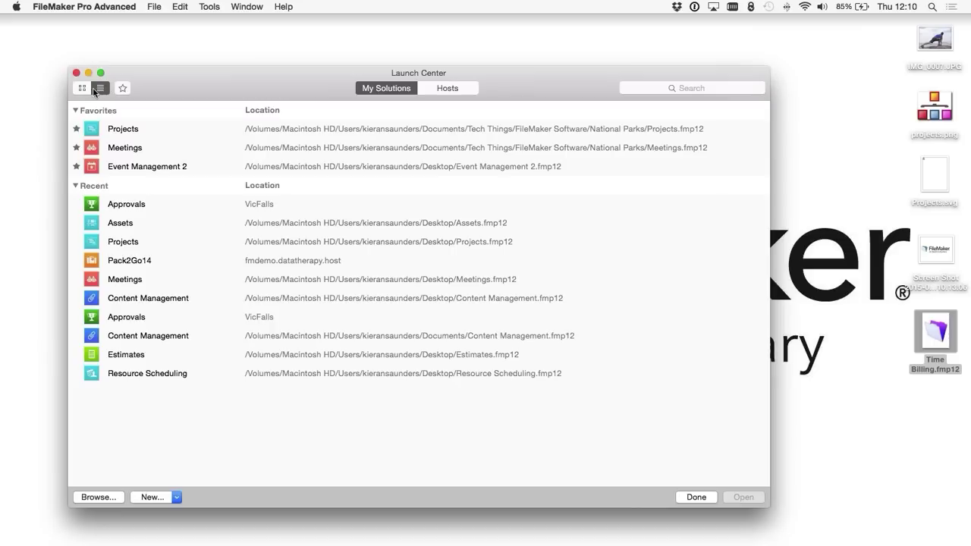
pyautogui.click(122, 90)
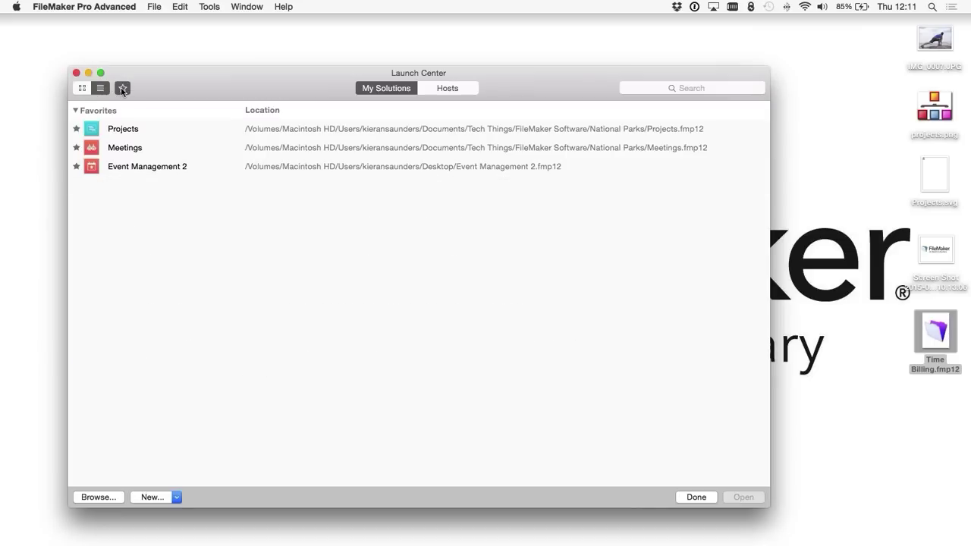
pyautogui.click(122, 89)
pyautogui.click(82, 88)
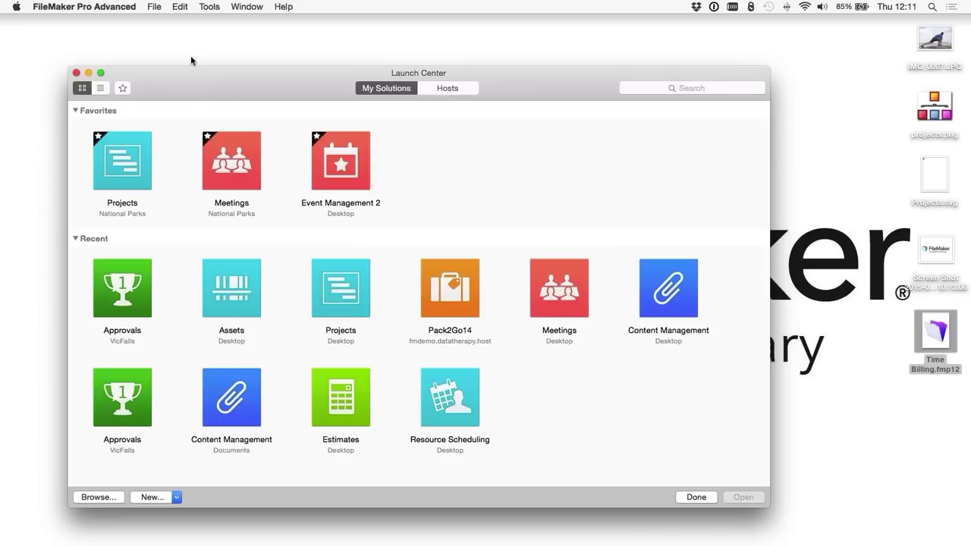
# Step: Create a Personnel Records solution from the starter templates, save it to the Desktop, then close it
pyautogui.click(163, 8)
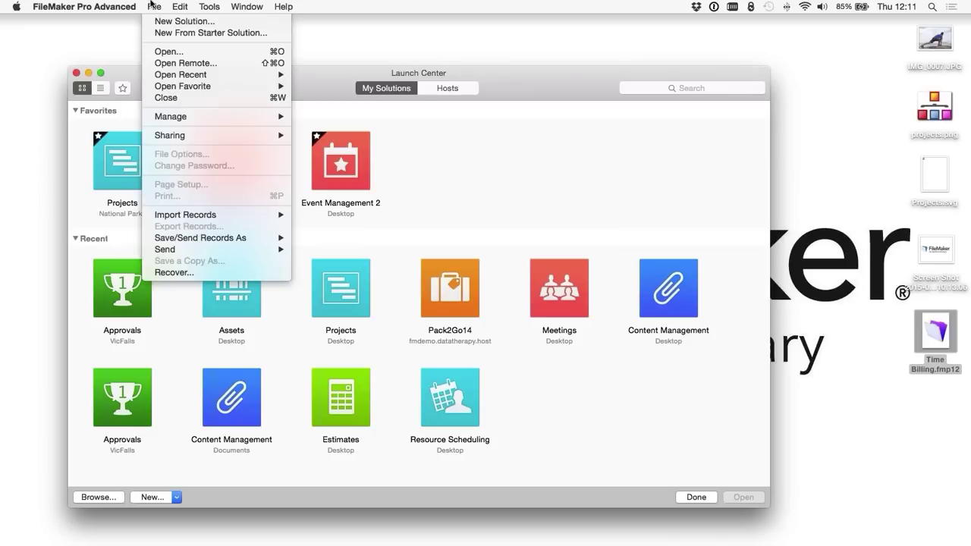
pyautogui.click(173, 32)
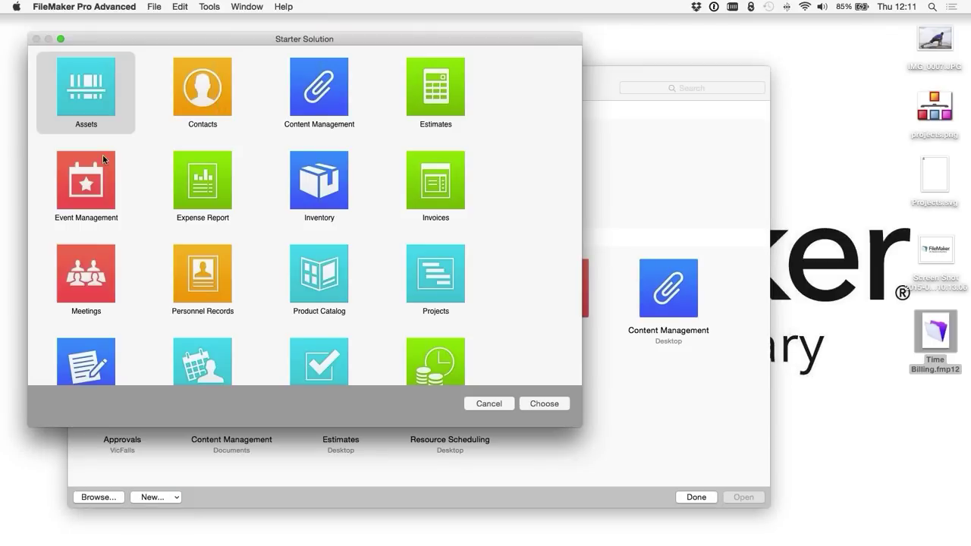
pyautogui.doubleClick(208, 277)
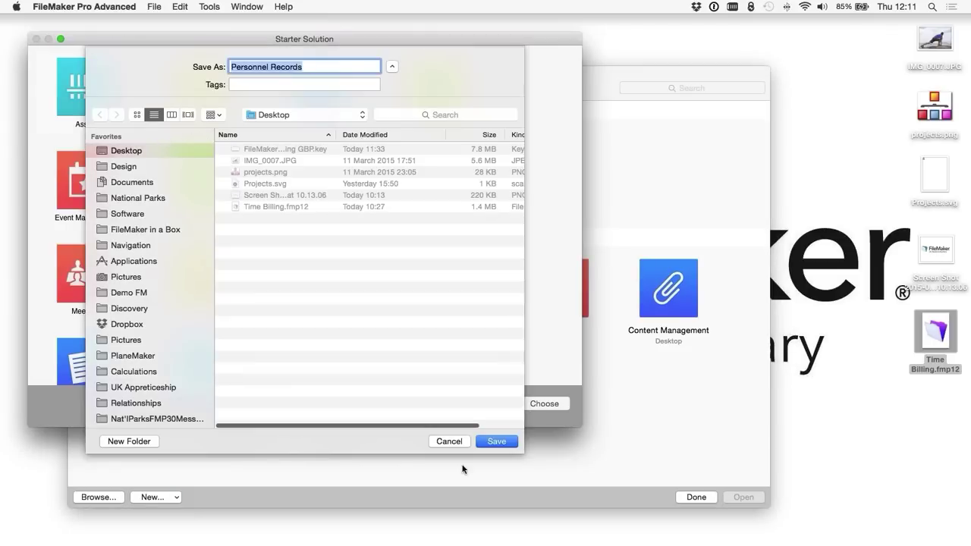
pyautogui.click(497, 441)
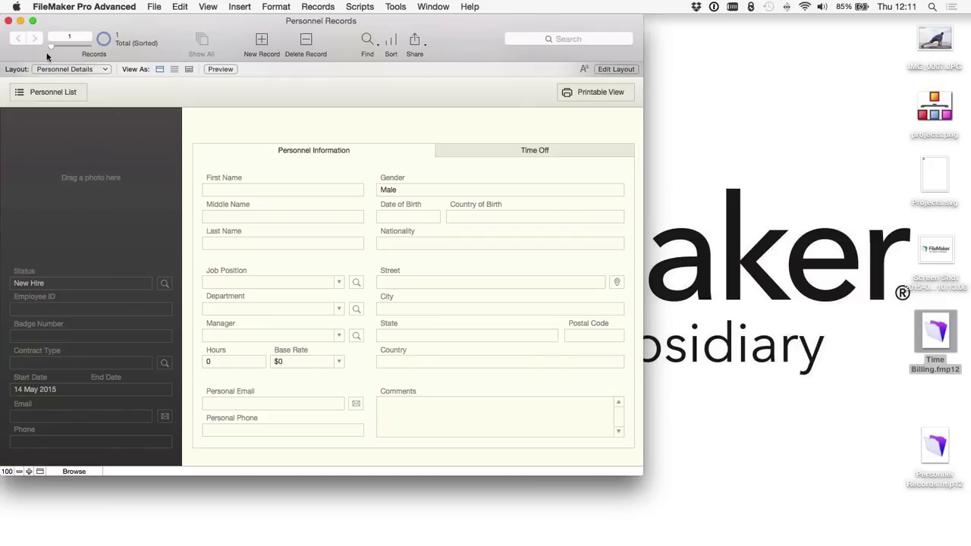
pyautogui.click(10, 21)
pyautogui.click(151, 6)
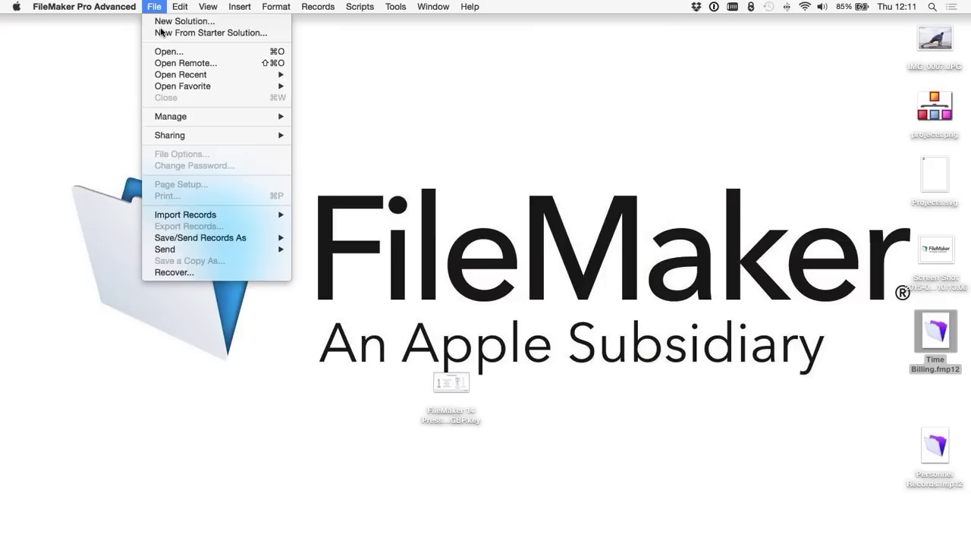
pyautogui.click(197, 104)
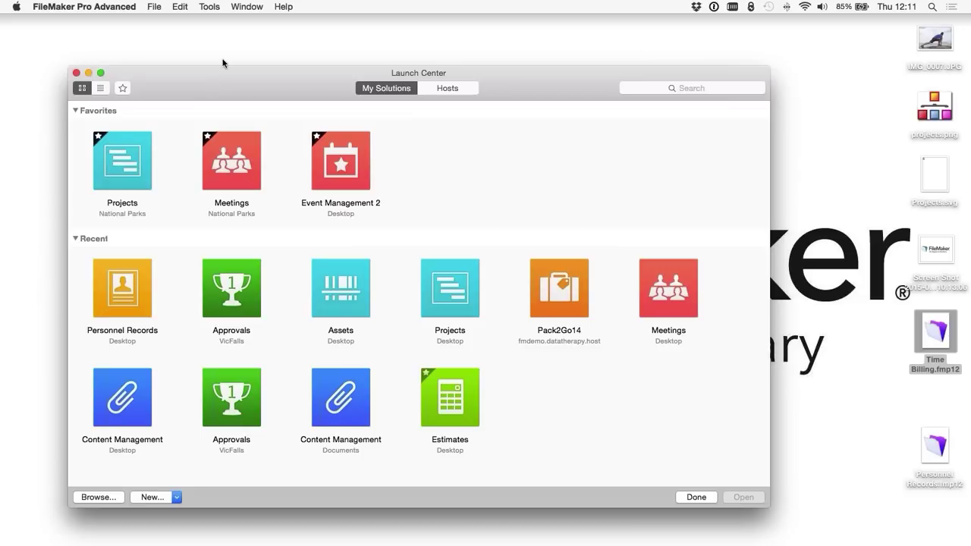
# Step: Open the Icon settings in Personnel Records' File Options and browse the built-in icons without changing them
pyautogui.moveTo(208, 66); pyautogui.dragTo(169, 9)
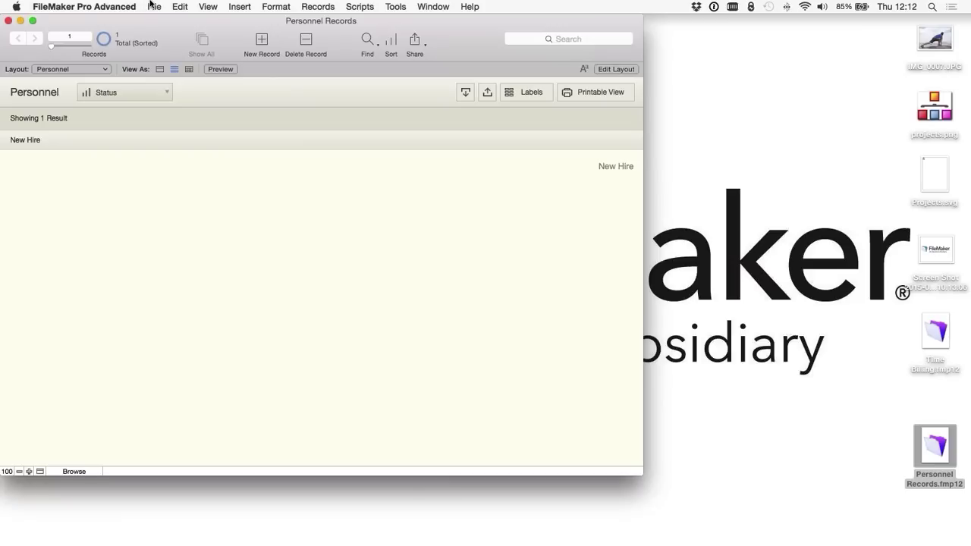
pyautogui.click(150, 5)
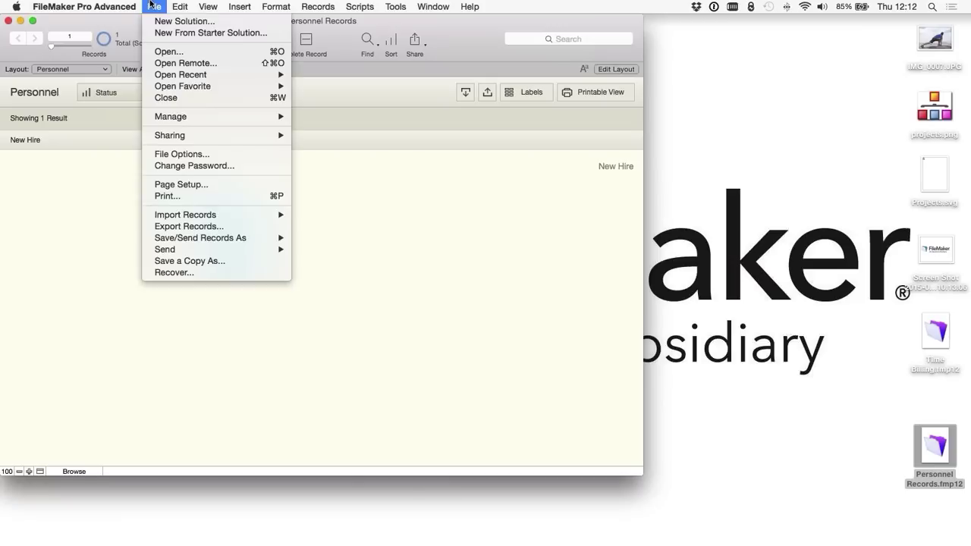
pyautogui.click(204, 156)
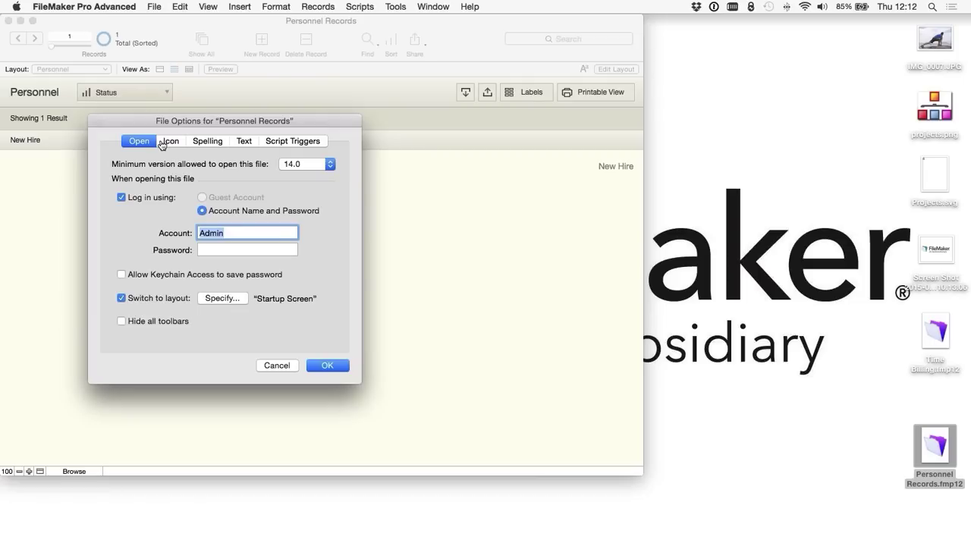
pyautogui.click(171, 143)
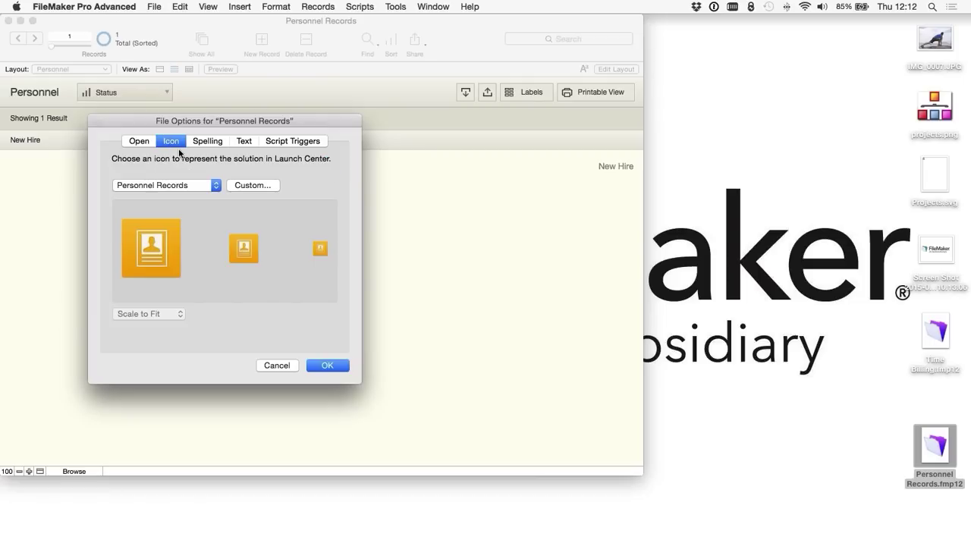
pyautogui.click(185, 186)
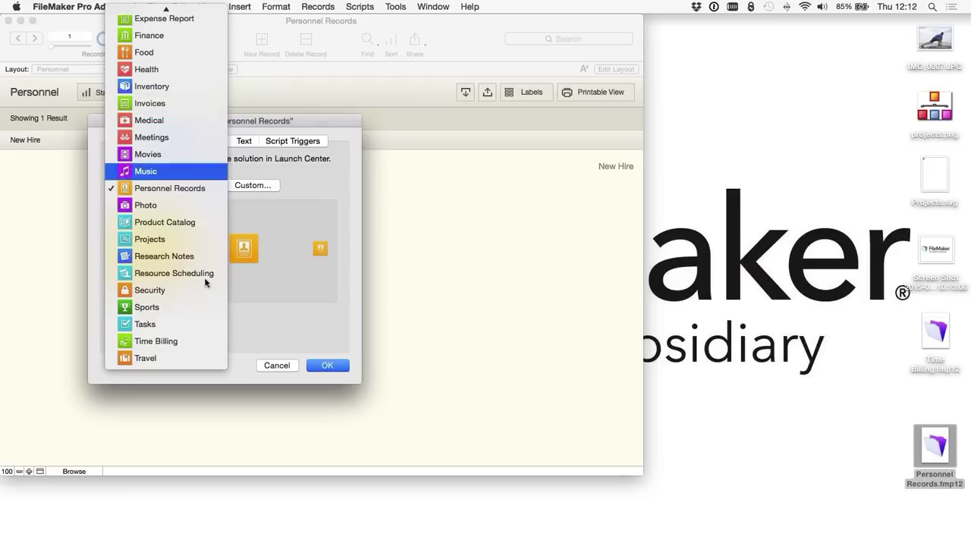
pyautogui.scroll(3, 205, 284)
pyautogui.scroll(2, 205, 287)
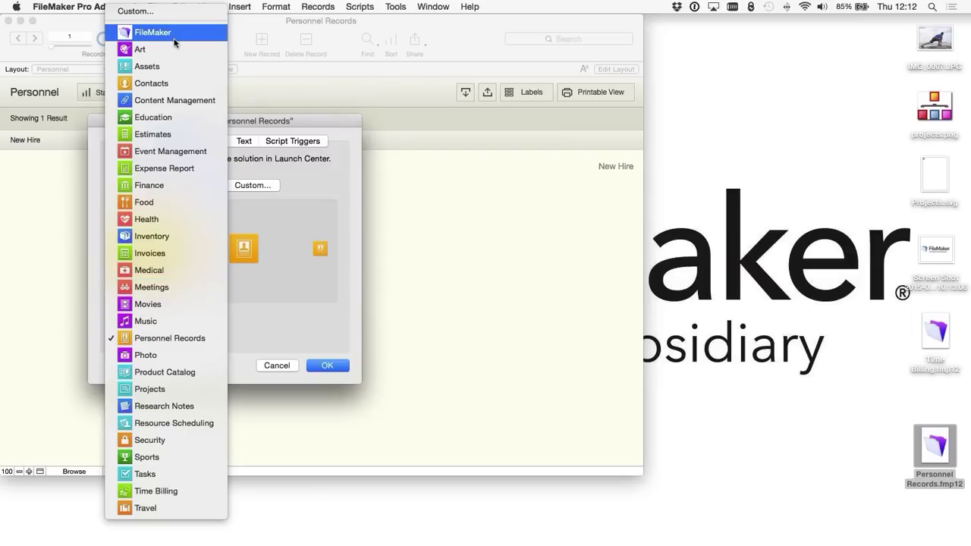
pyautogui.click(296, 194)
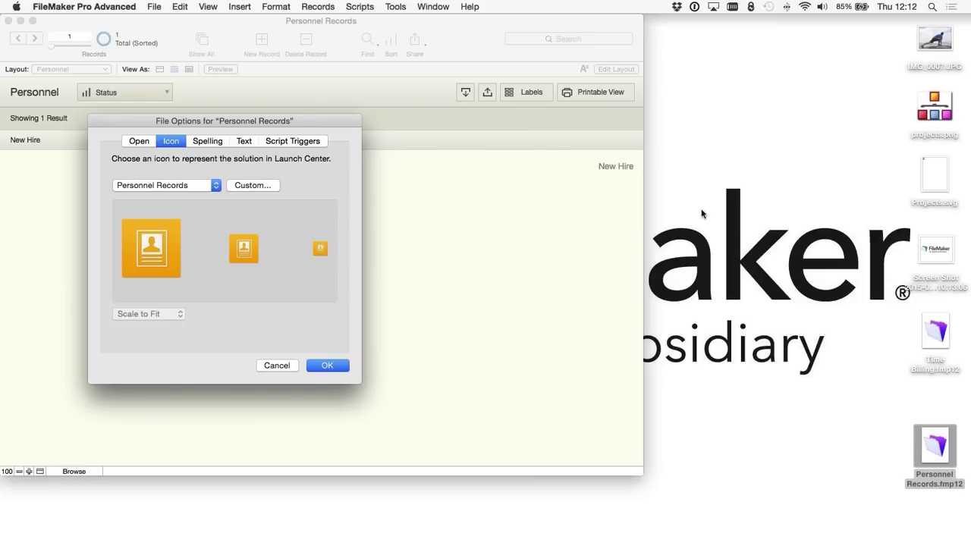
# Step: Set the Launch Center icon to the Screen Shot 2015-05-14 at 10.13.06 image and close the file
pyautogui.click(238, 186)
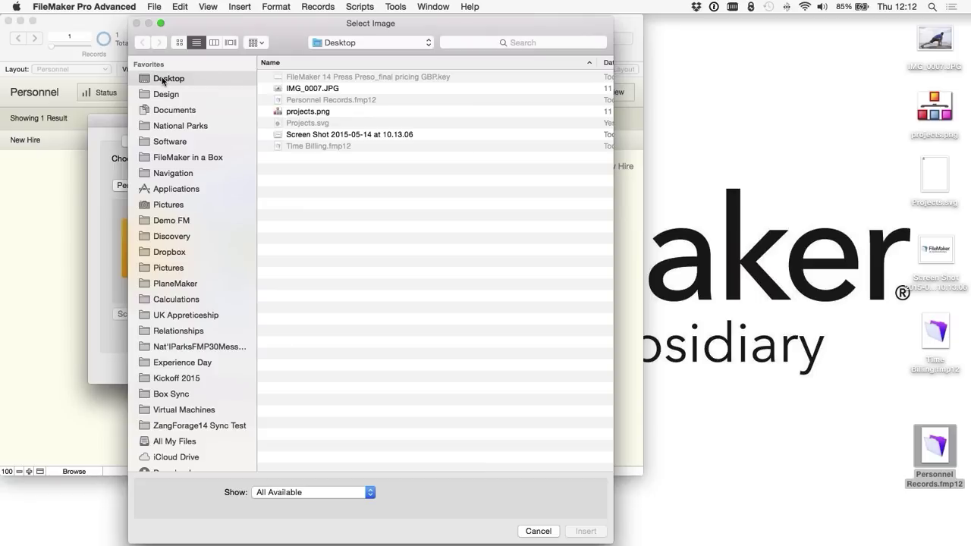
pyautogui.click(329, 135)
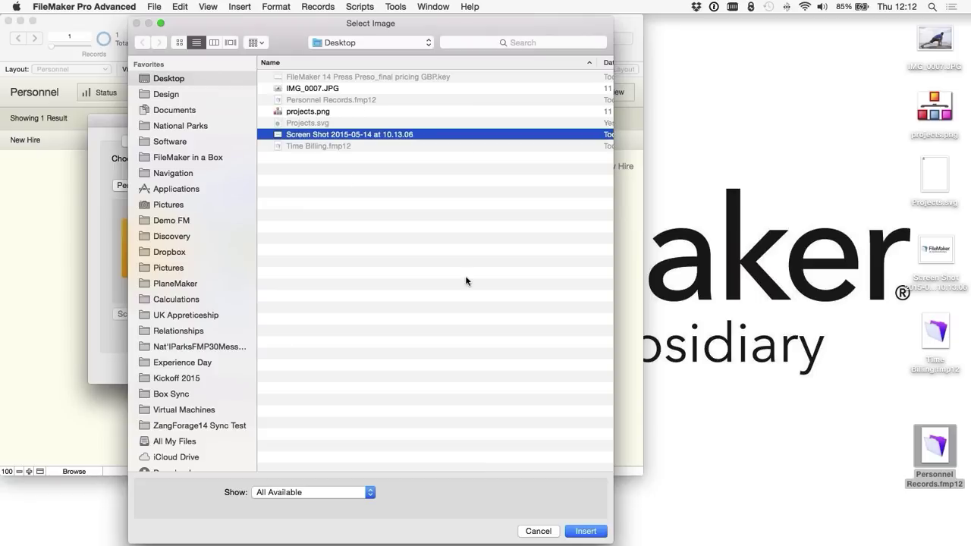
pyautogui.click(580, 530)
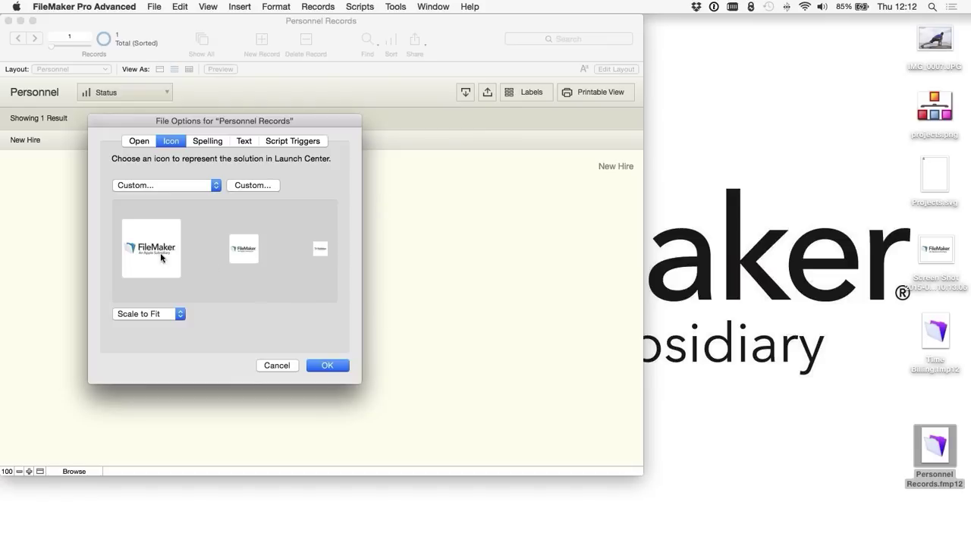
pyautogui.click(334, 365)
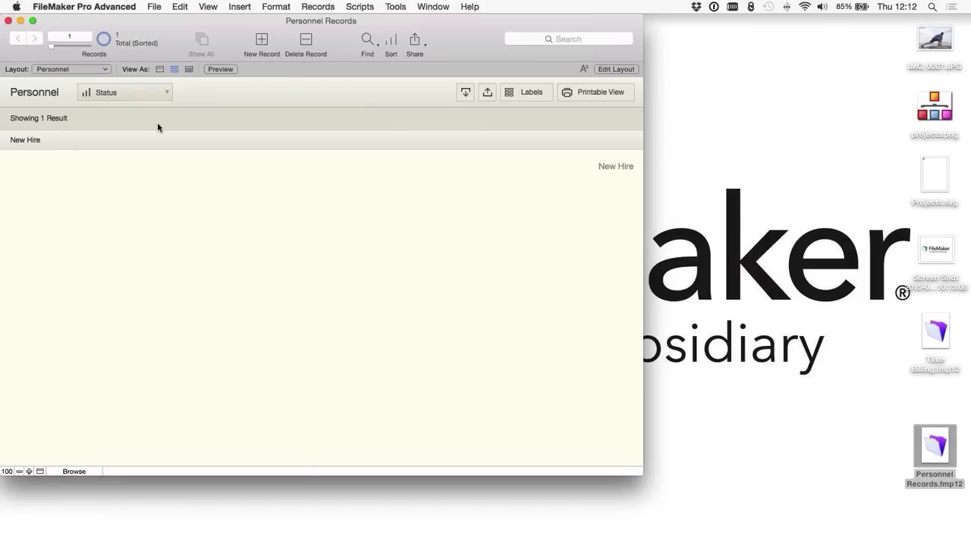
pyautogui.click(8, 20)
pyautogui.click(154, 6)
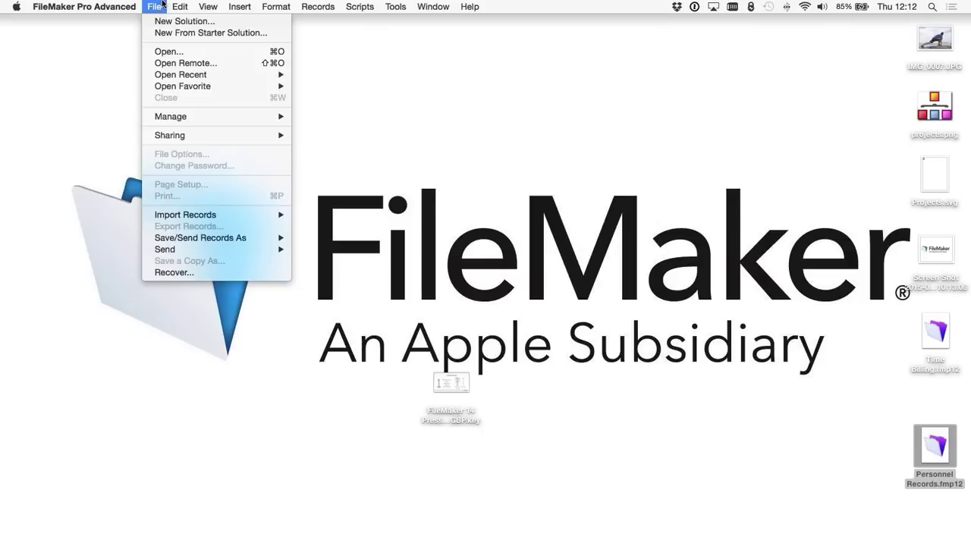
# Step: Show Launch Center's Hosts view, listing the Vic server's Approvals and Time Billing solutions
pyautogui.click(334, 113)
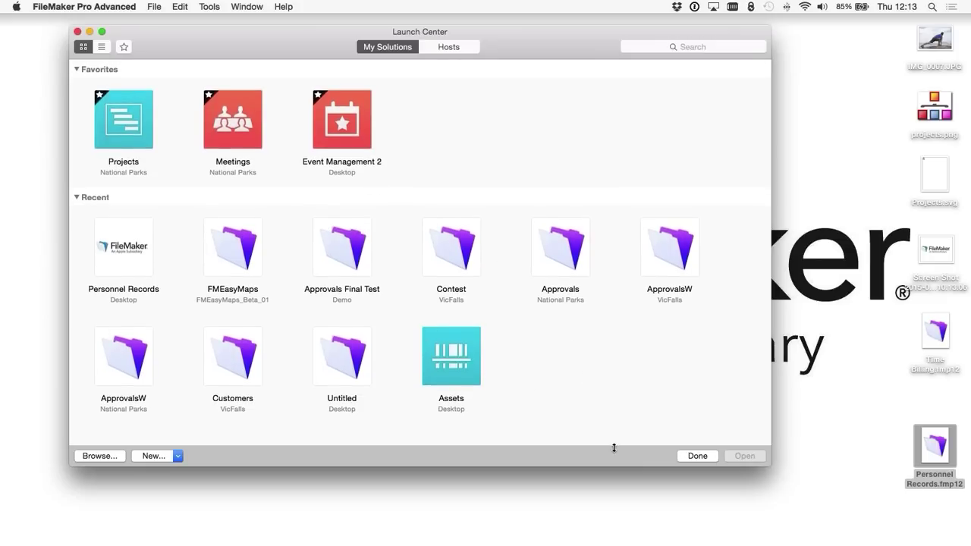
pyautogui.click(450, 47)
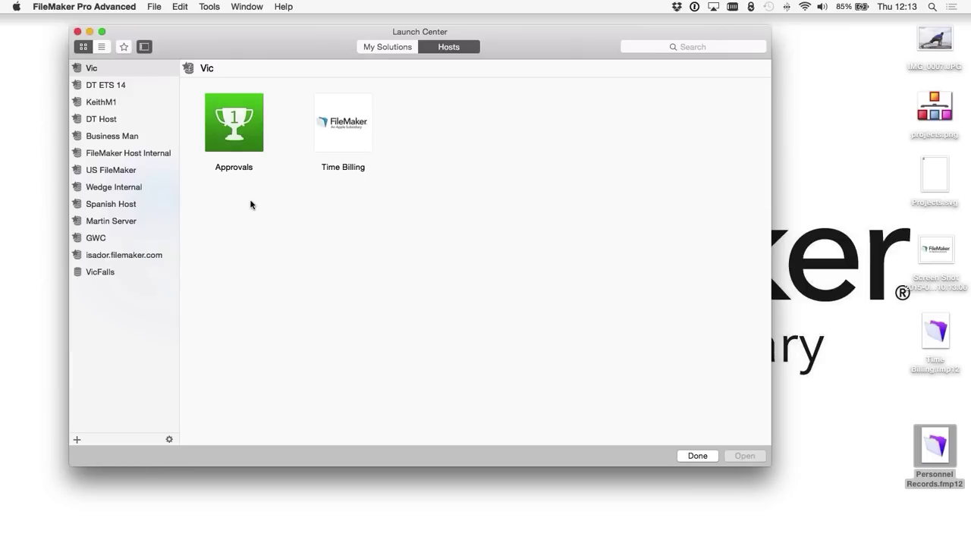
# Step: Open the hosted Approvals solution, show all 28 approval records, and enlarge the window
pyautogui.doubleClick(228, 126)
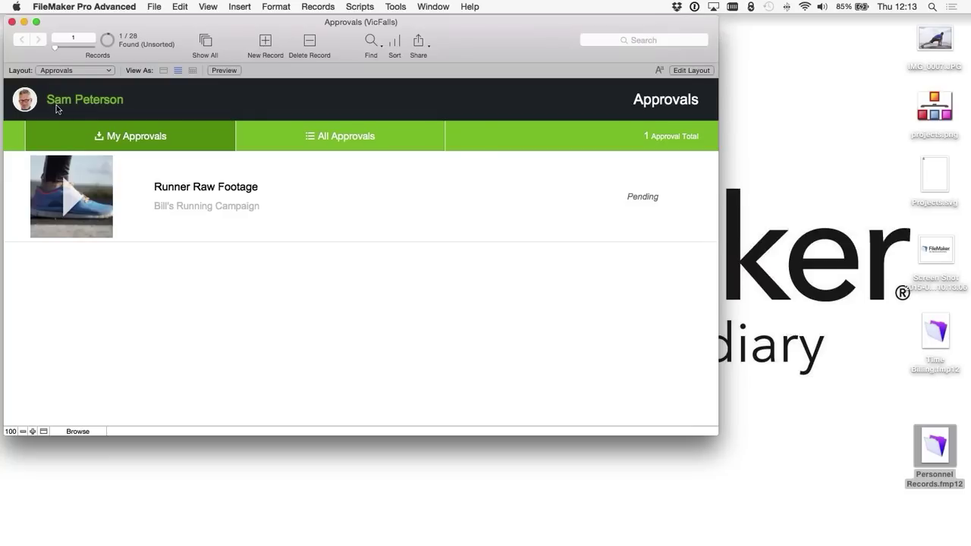
pyautogui.click(323, 135)
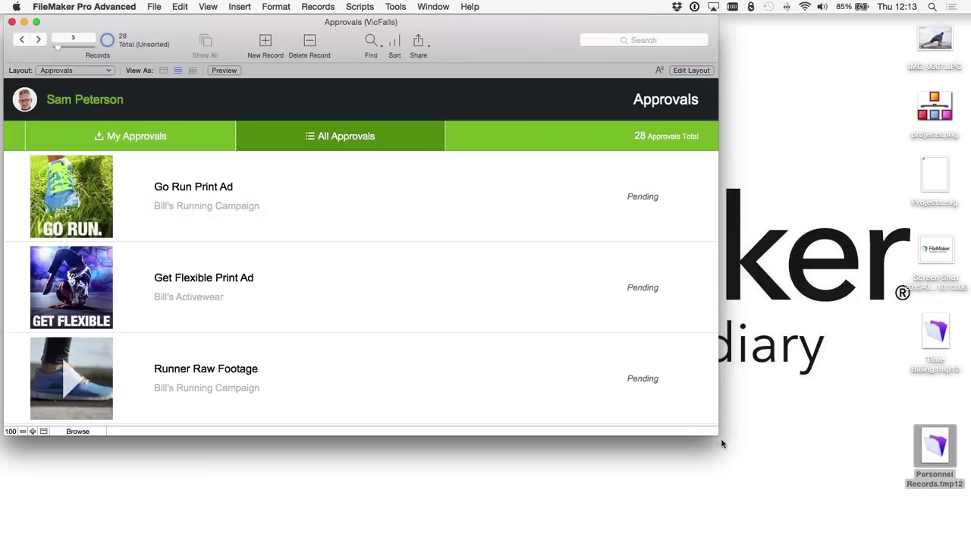
pyautogui.moveTo(737, 471); pyautogui.dragTo(772, 538)
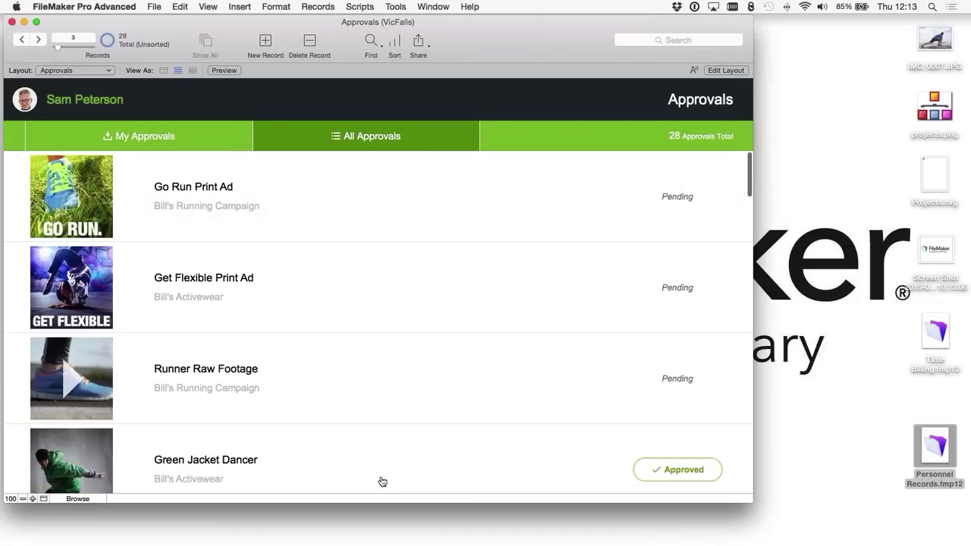
# Step: Try zooming to 150 and 200 percent, return to 100 percent, then switch to Layout mode
pyautogui.click(32, 499)
pyautogui.click(32, 500)
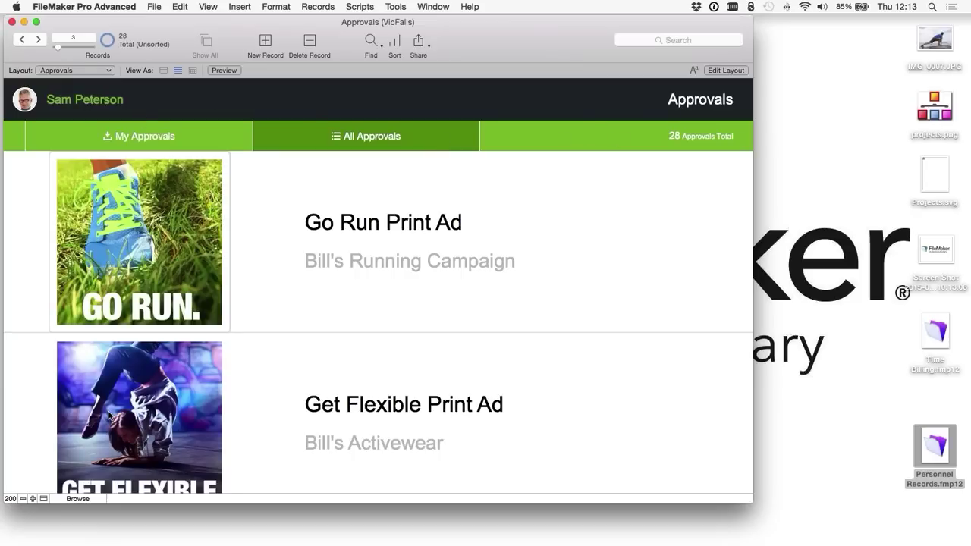
pyautogui.click(23, 499)
pyautogui.click(23, 498)
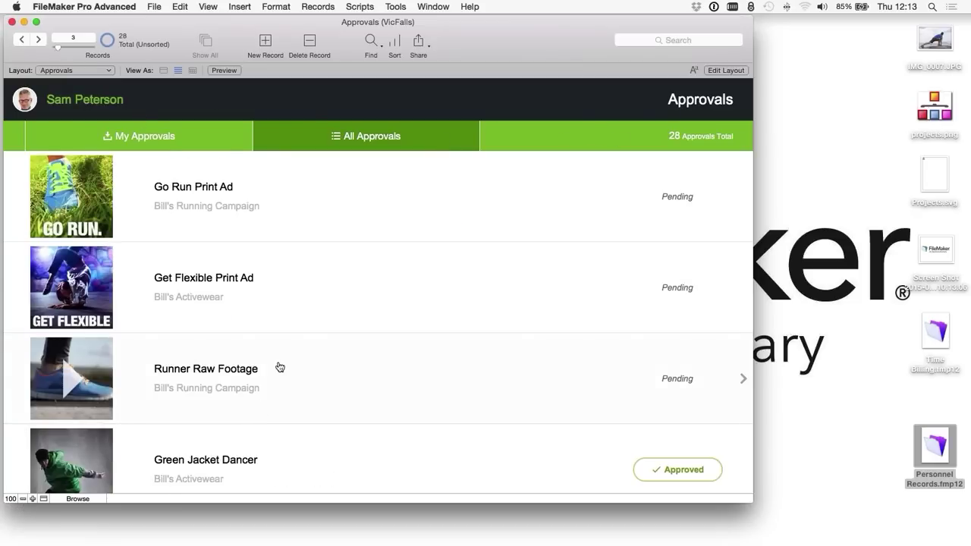
pyautogui.scroll(3, 278, 365)
pyautogui.scroll(-7, 278, 366)
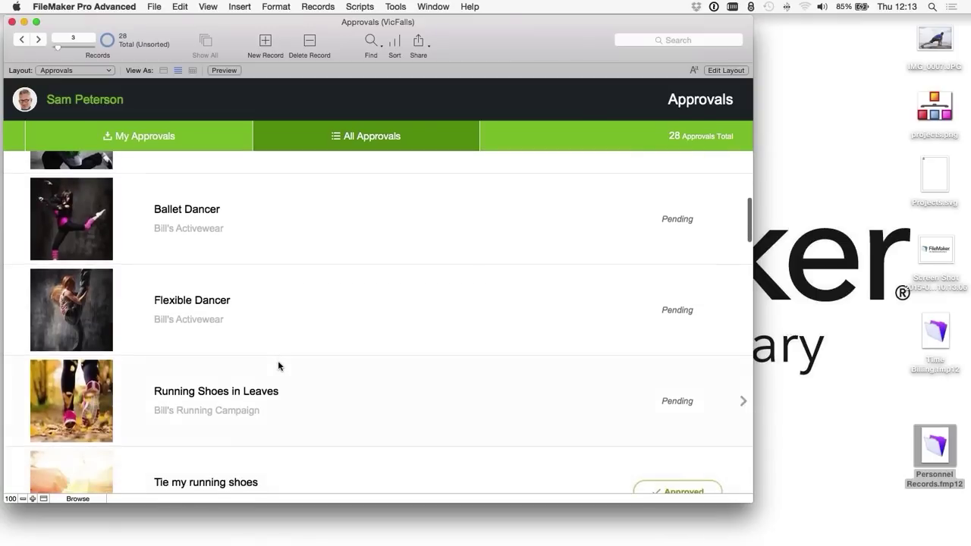
pyautogui.scroll(3, 278, 365)
pyautogui.scroll(1, 278, 366)
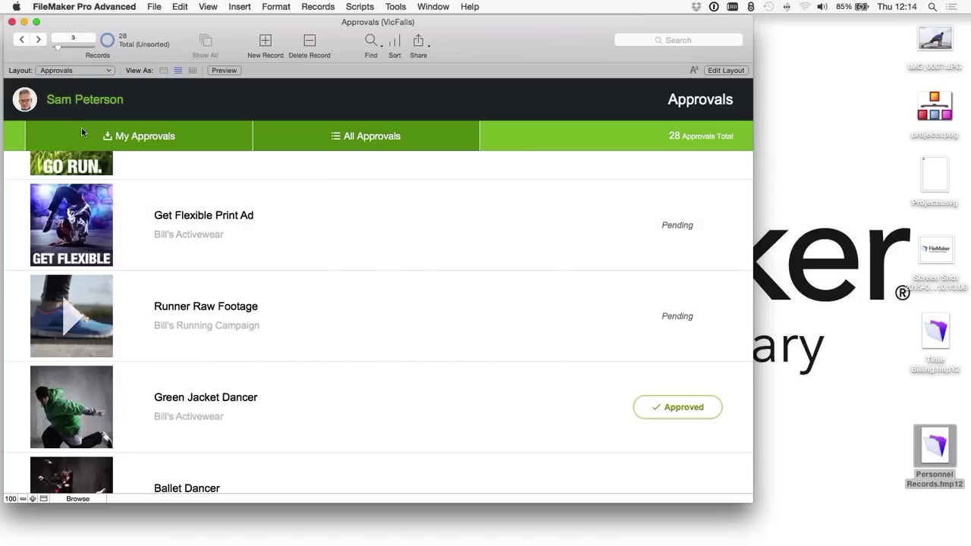
pyautogui.press('super+plus')
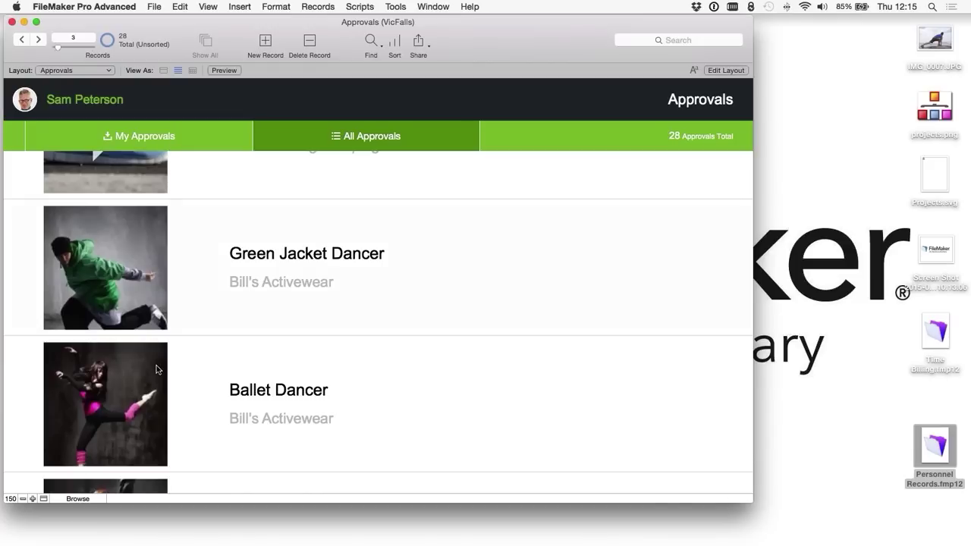
pyautogui.click(23, 499)
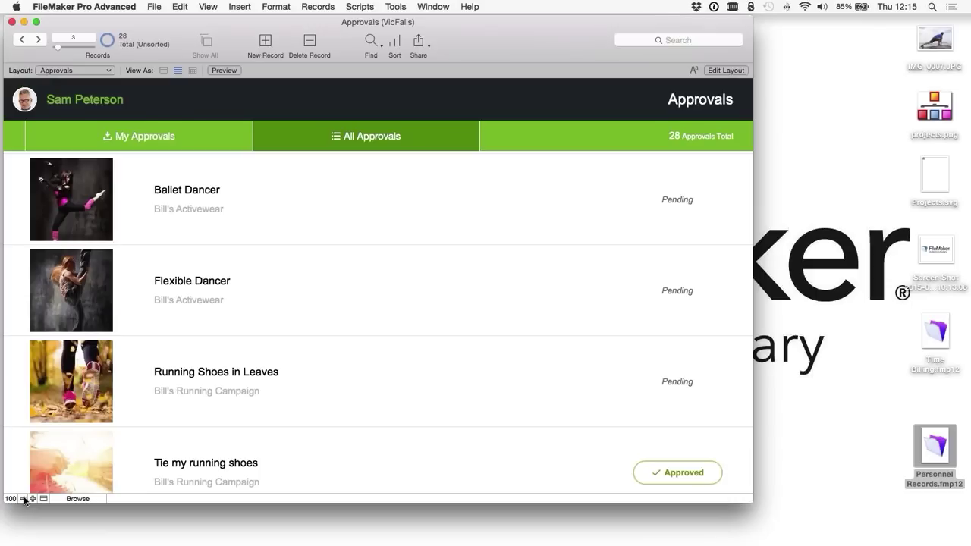
pyautogui.click(725, 71)
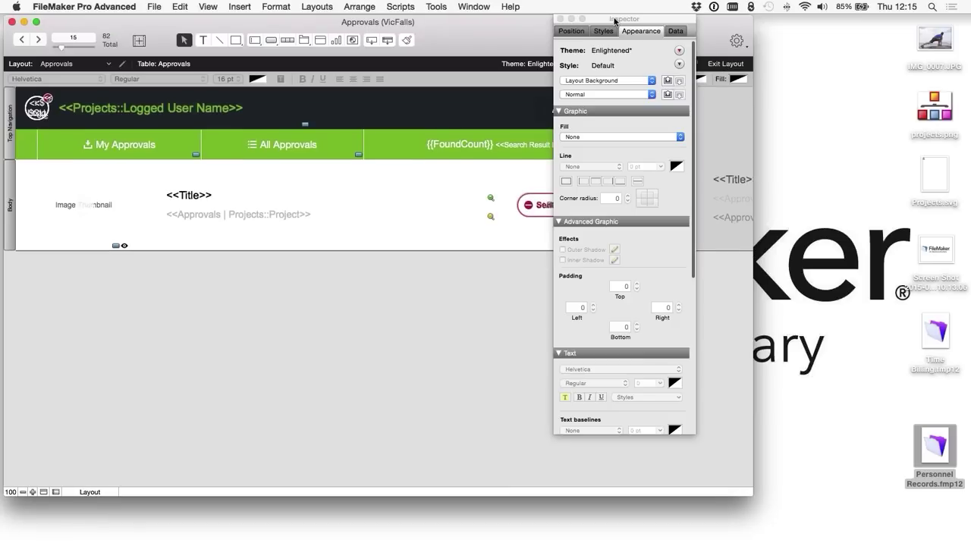
# Step: Move the Inspector aside and review the Top Navigation part definition, accepting it unchanged
pyautogui.moveTo(615, 21); pyautogui.dragTo(653, 21)
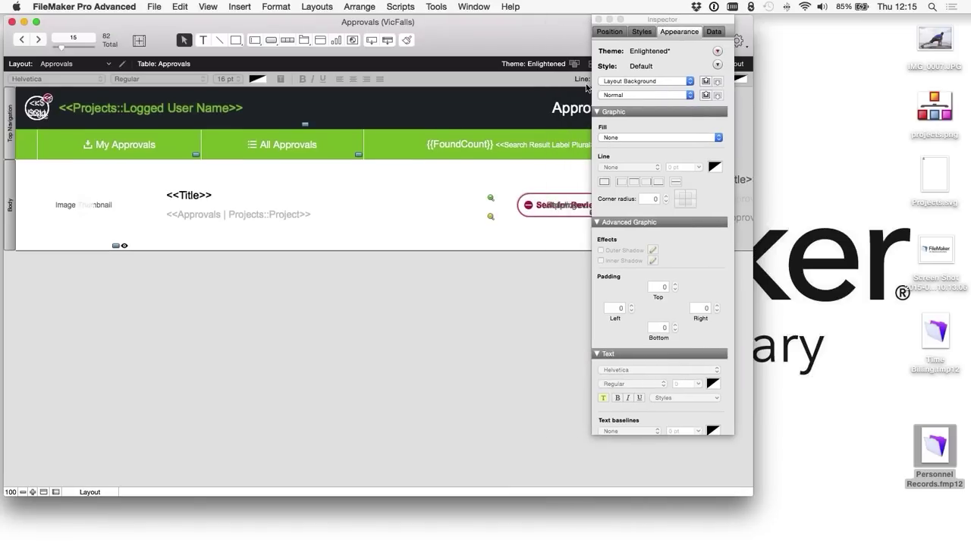
pyautogui.click(9, 129)
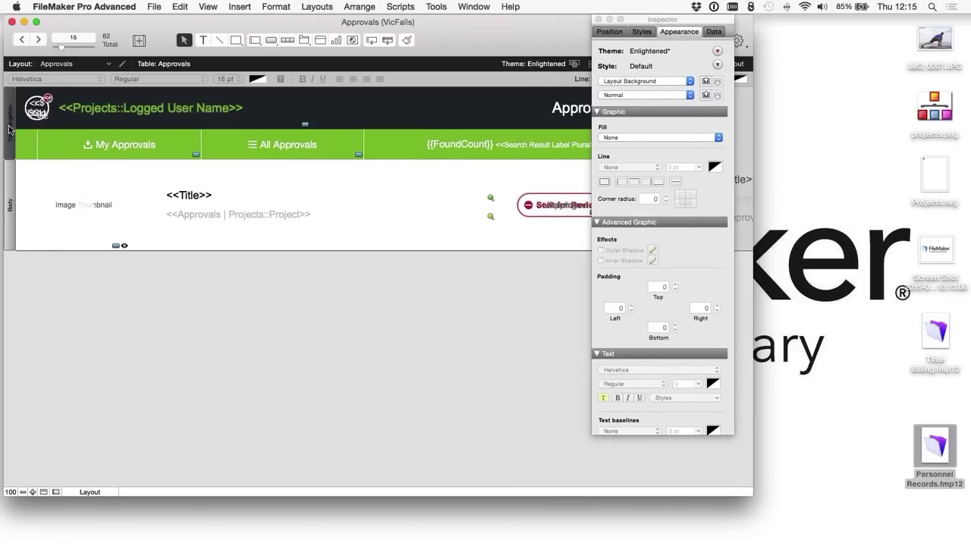
pyautogui.doubleClick(9, 129)
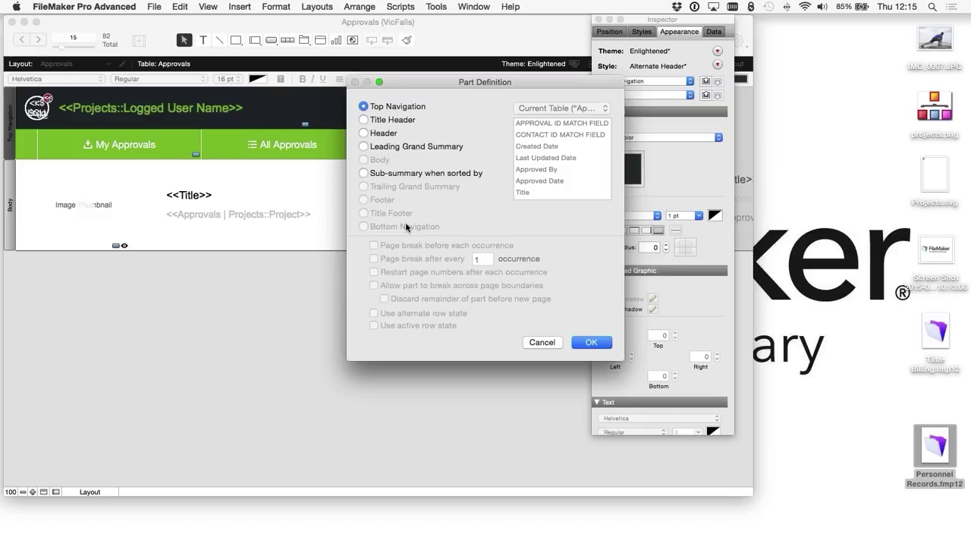
pyautogui.click(599, 344)
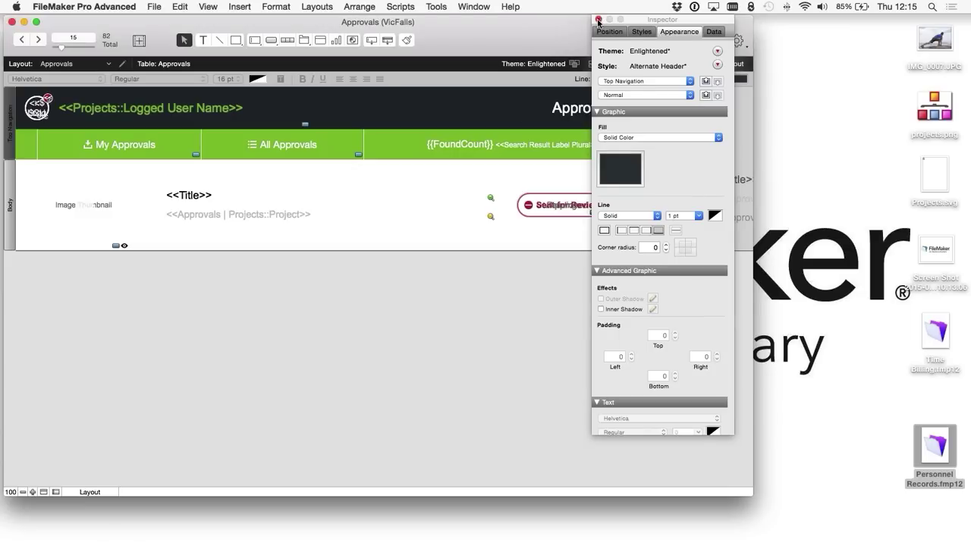
# Step: Close the Inspector, exit Layout mode, and save the layout changes
pyautogui.click(598, 19)
pyautogui.click(731, 66)
pyautogui.click(588, 199)
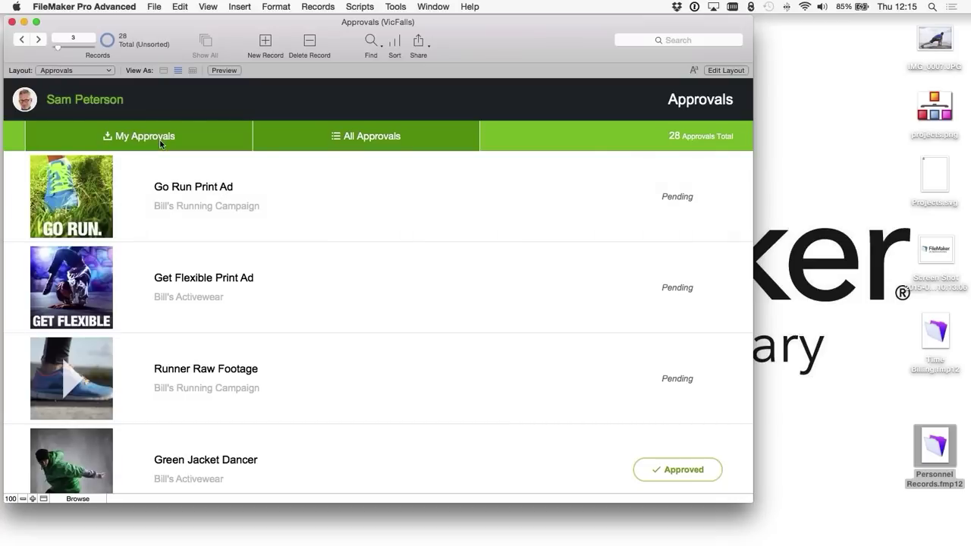
# Step: Open the Go Run Print Ad details, step to Runner Raw Footage, and play its video
pyautogui.click(210, 195)
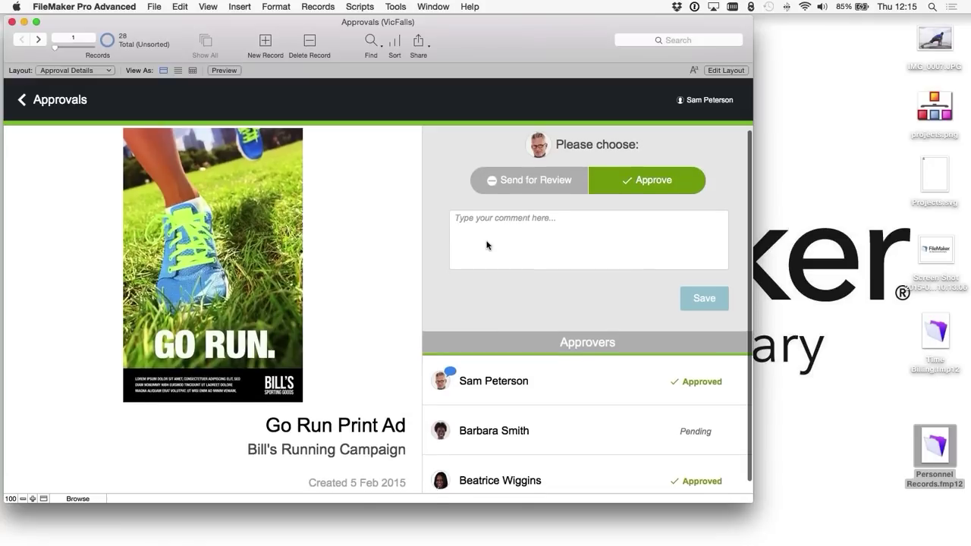
pyautogui.click(36, 38)
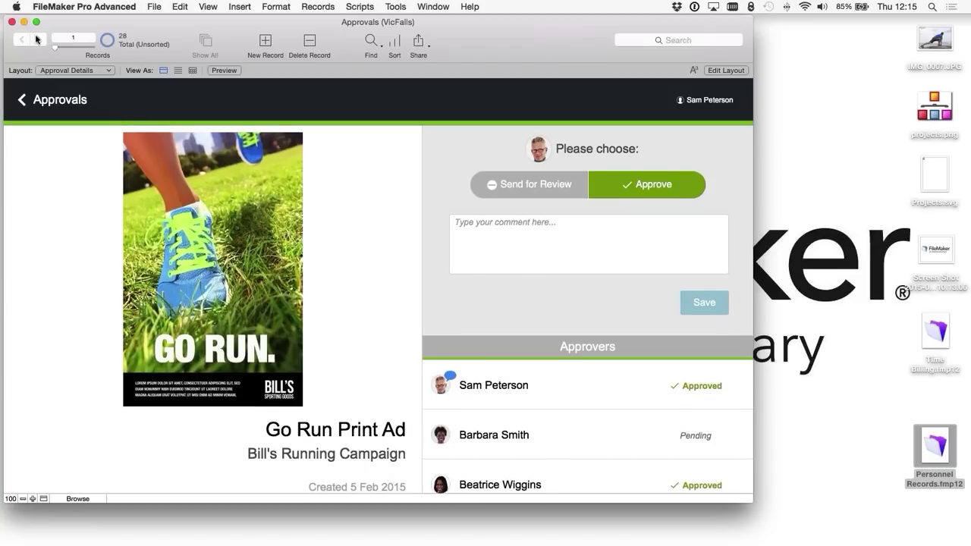
pyautogui.click(36, 38)
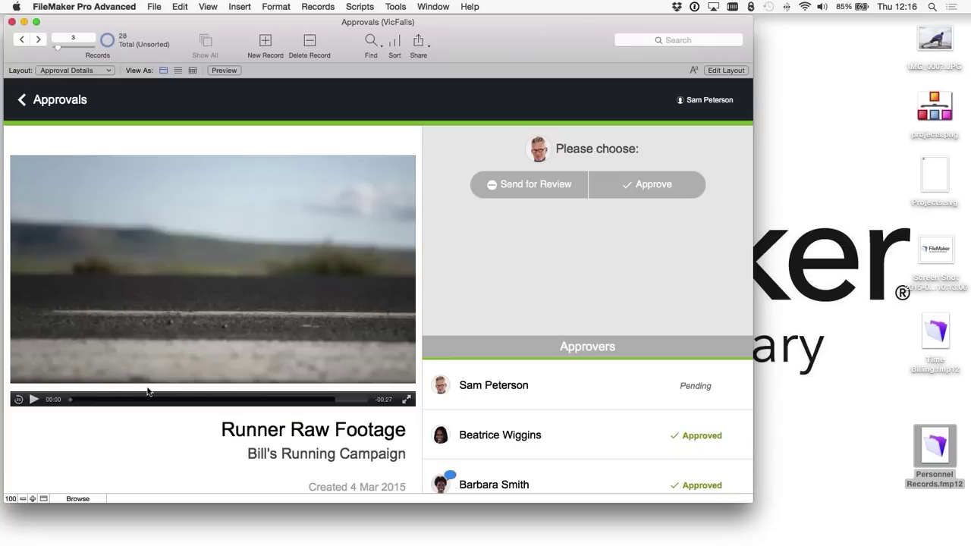
pyautogui.click(34, 400)
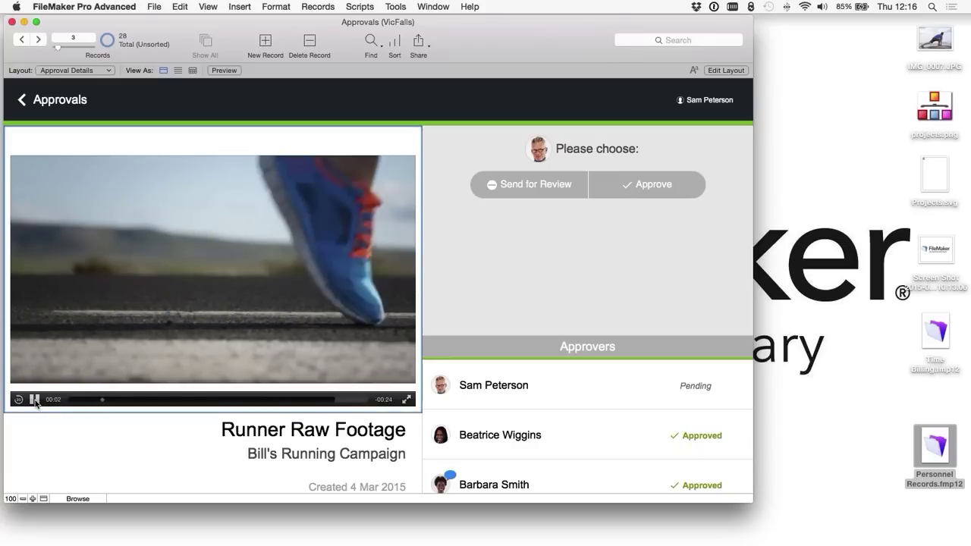
pyautogui.click(34, 400)
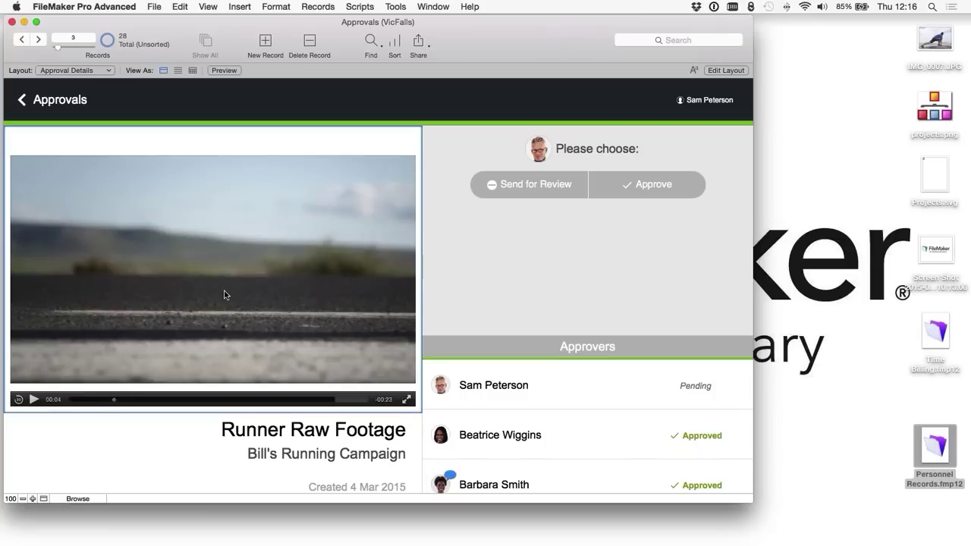
pyautogui.click(31, 400)
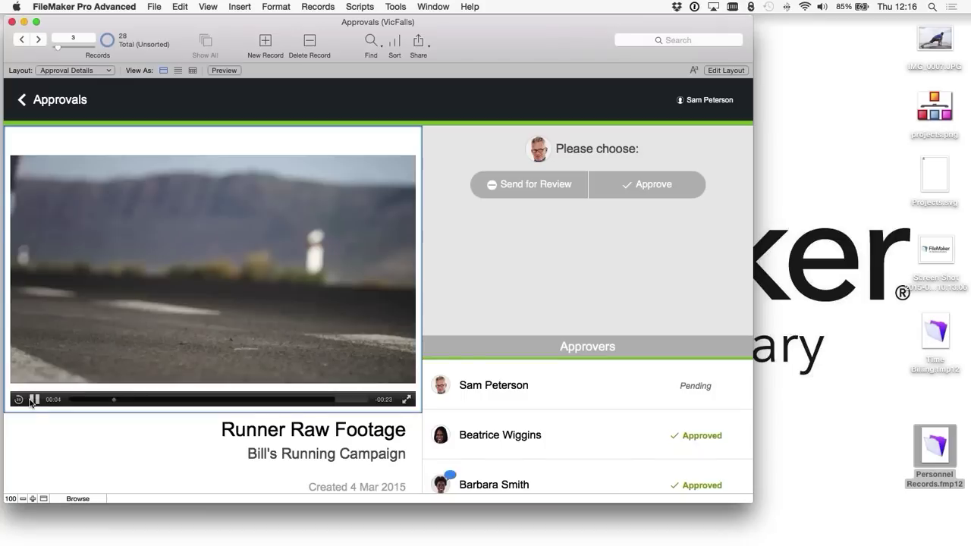
pyautogui.click(31, 400)
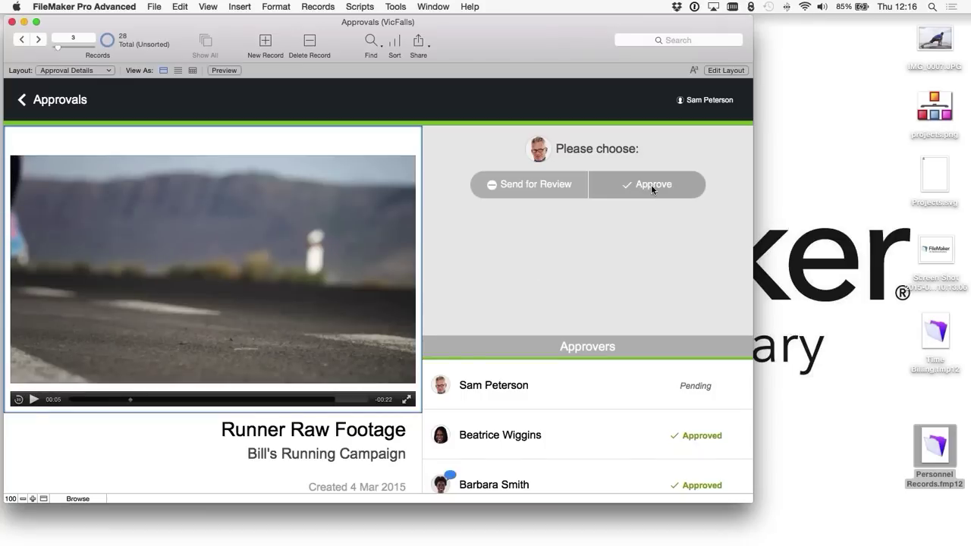
# Step: Approve Runner Raw Footage and save the comment 'Love this new video'
pyautogui.click(651, 185)
pyautogui.click(543, 224)
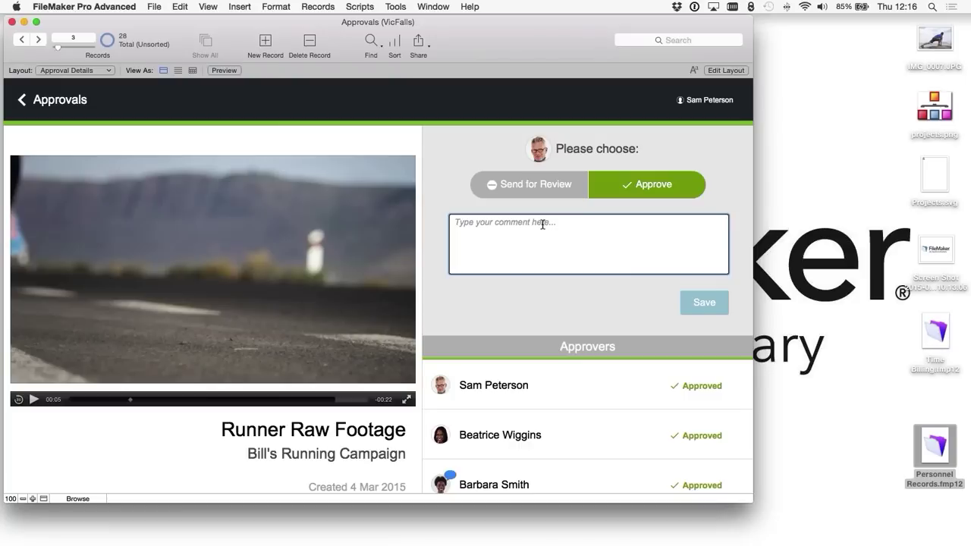
pyautogui.write('Love')
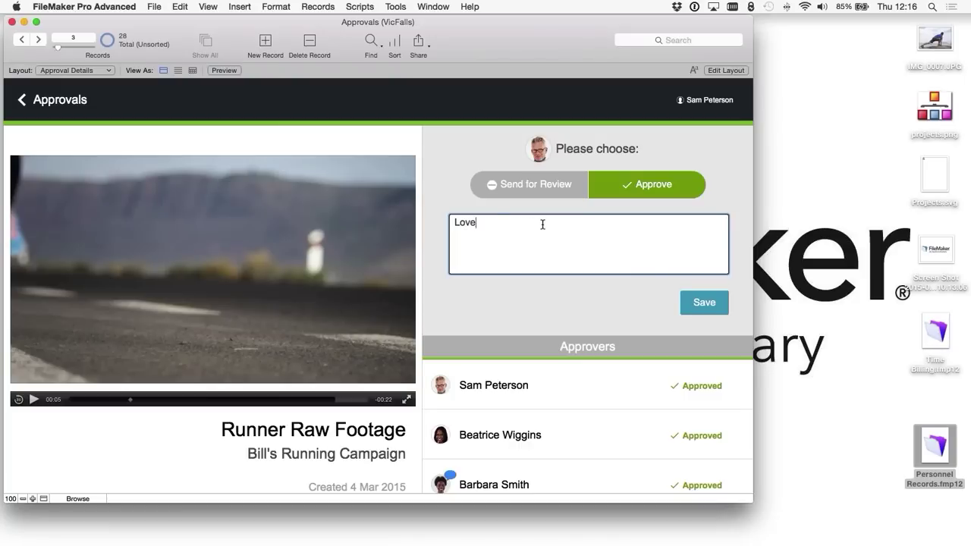
pyautogui.write(' this new video')
pyautogui.click(700, 303)
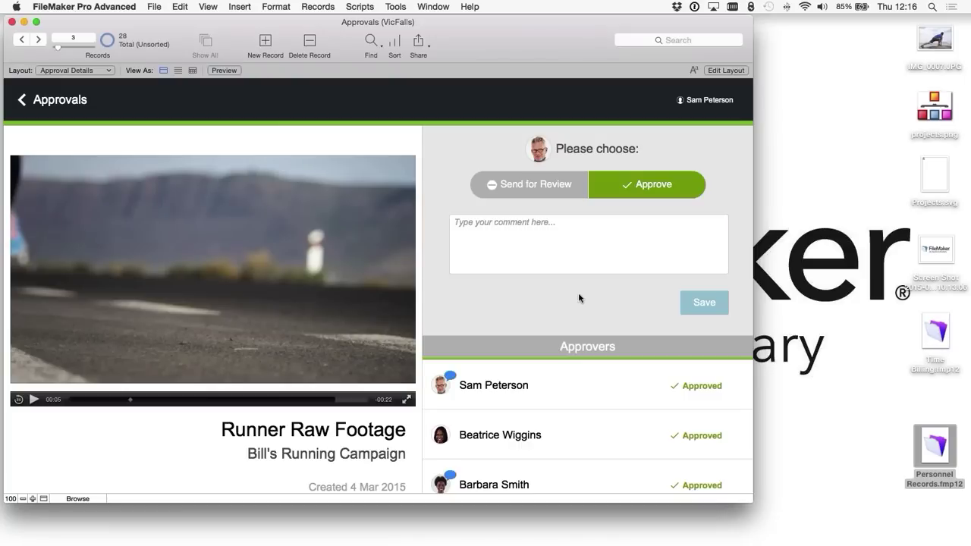
# Step: Read the new comment and another approver's comment, returning to the approvers list each time
pyautogui.click(450, 377)
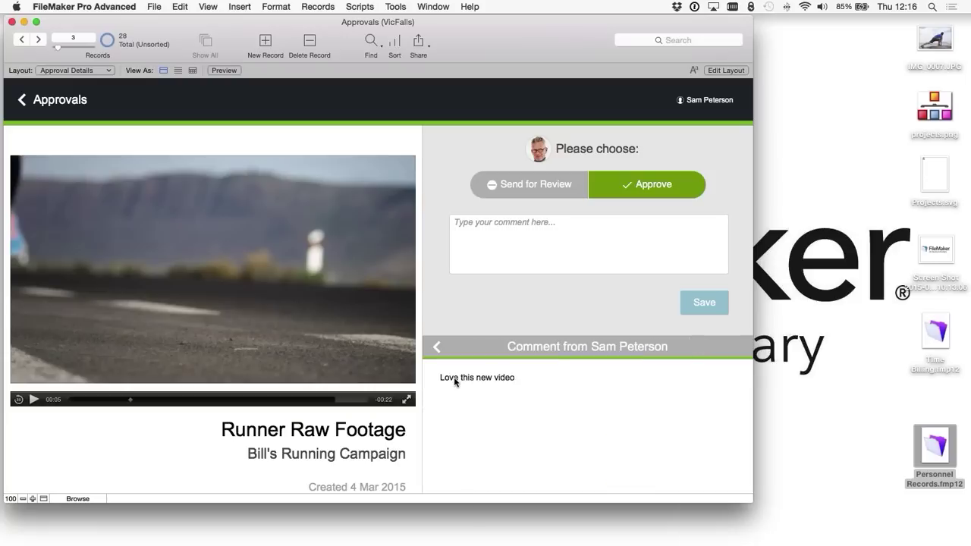
pyautogui.click(436, 347)
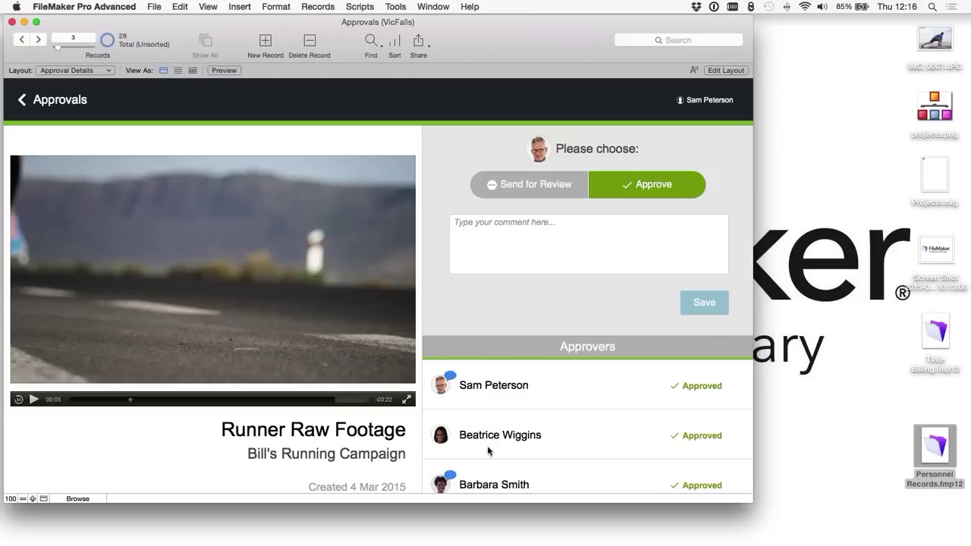
pyautogui.click(450, 476)
pyautogui.click(438, 347)
pyautogui.press('super+l')
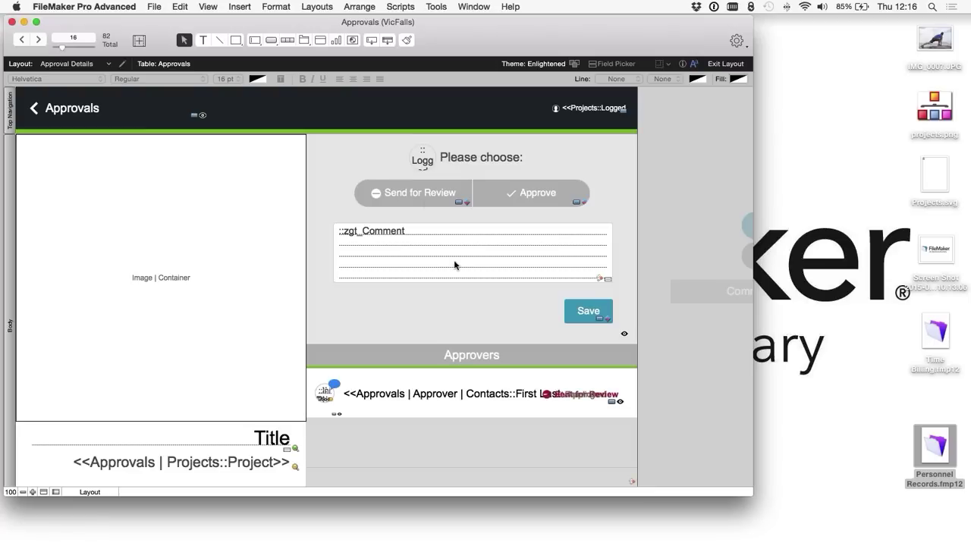
pyautogui.click(417, 196)
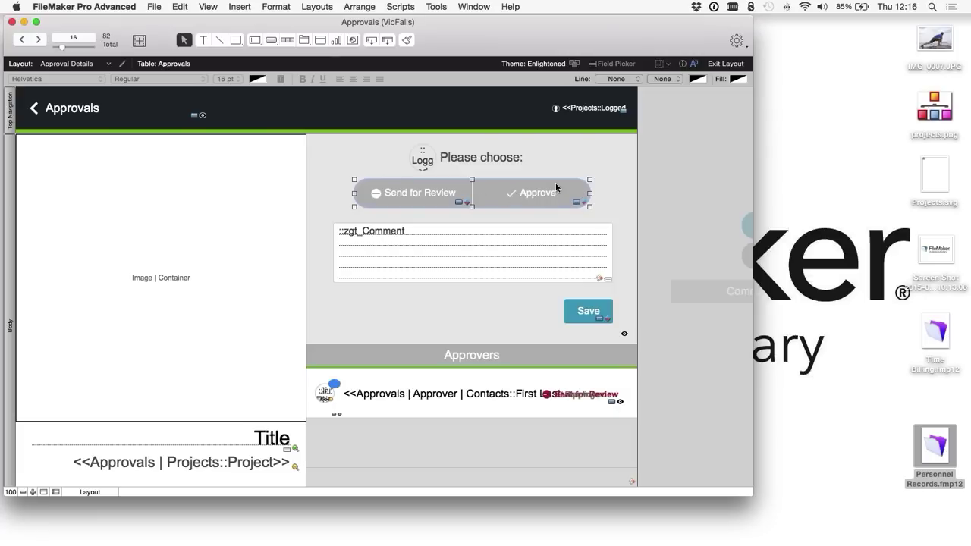
pyautogui.press('super+i')
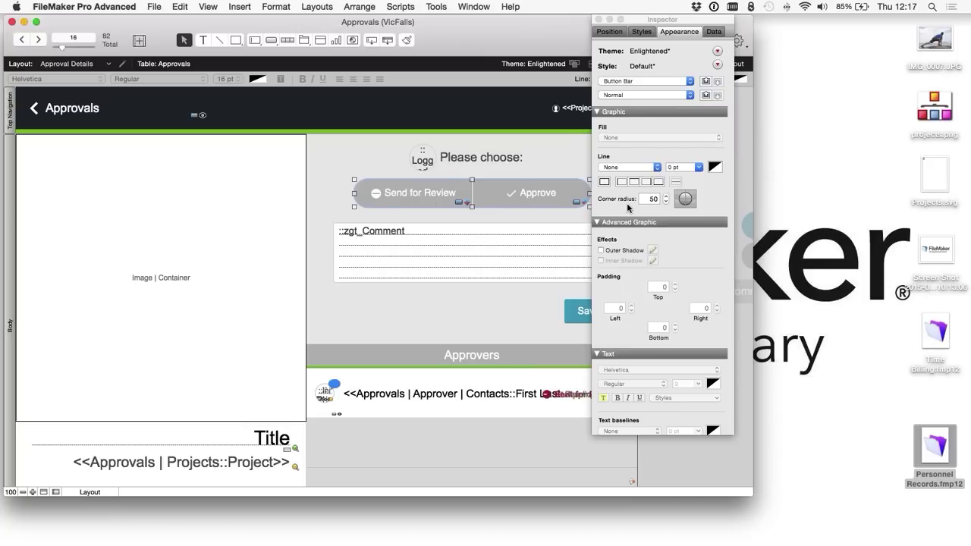
pyautogui.click(683, 197)
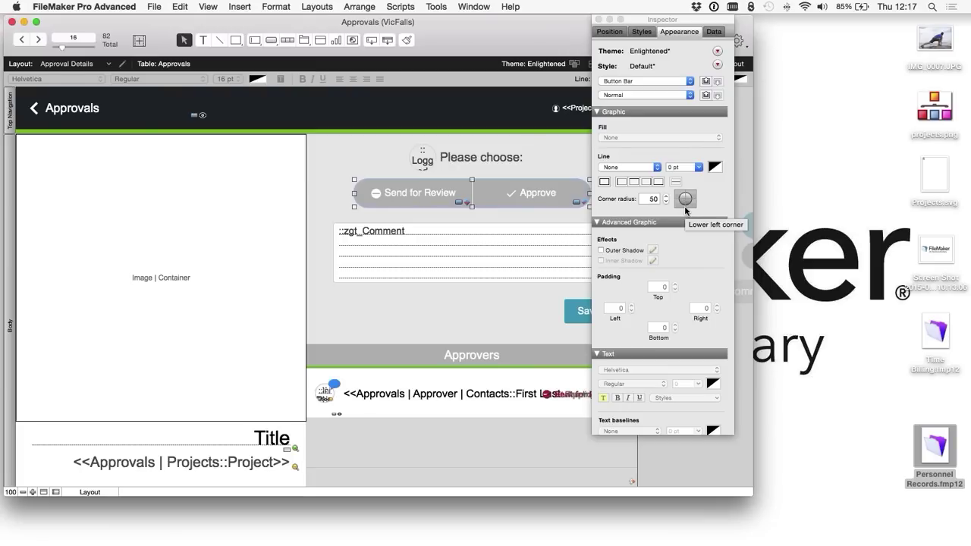
pyautogui.press('super+b')
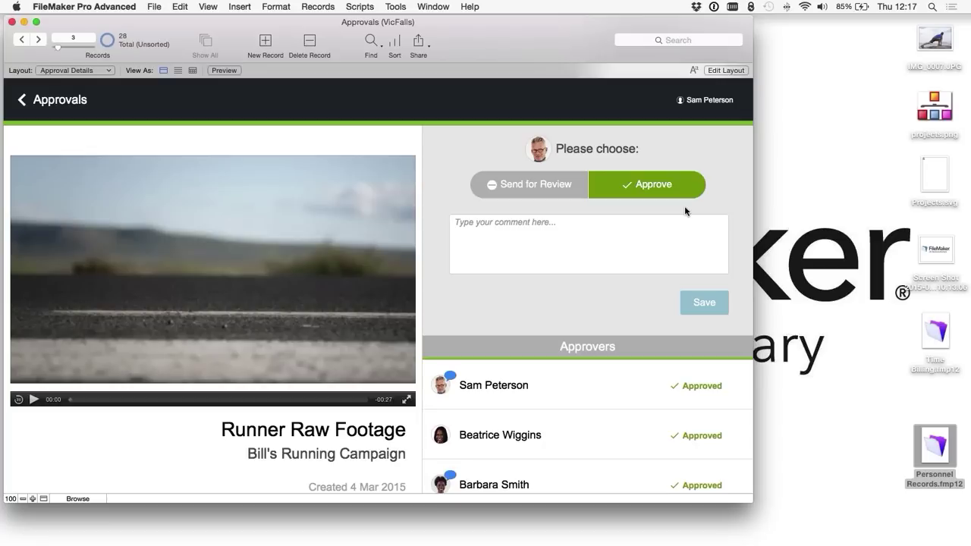
pyautogui.click(460, 228)
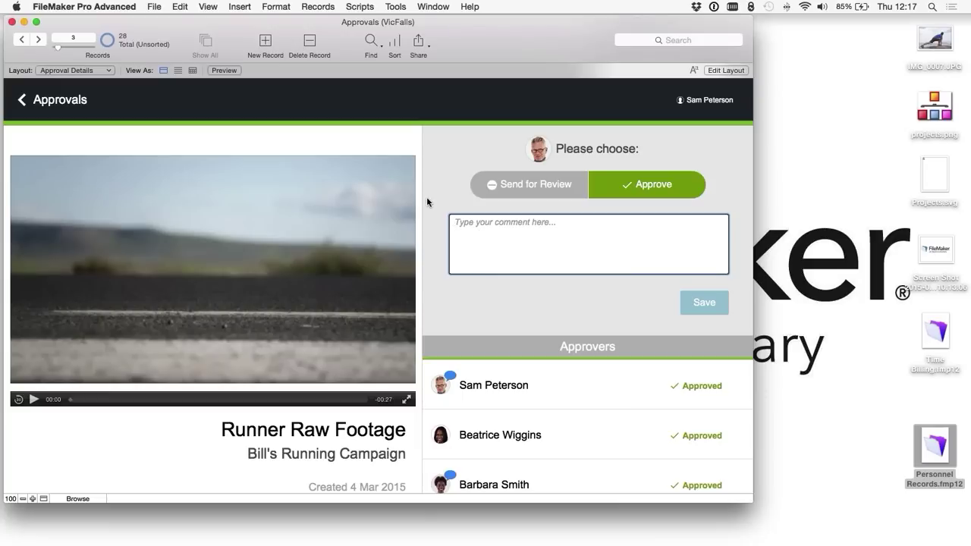
pyautogui.click(426, 196)
pyautogui.click(481, 230)
pyautogui.write('a')
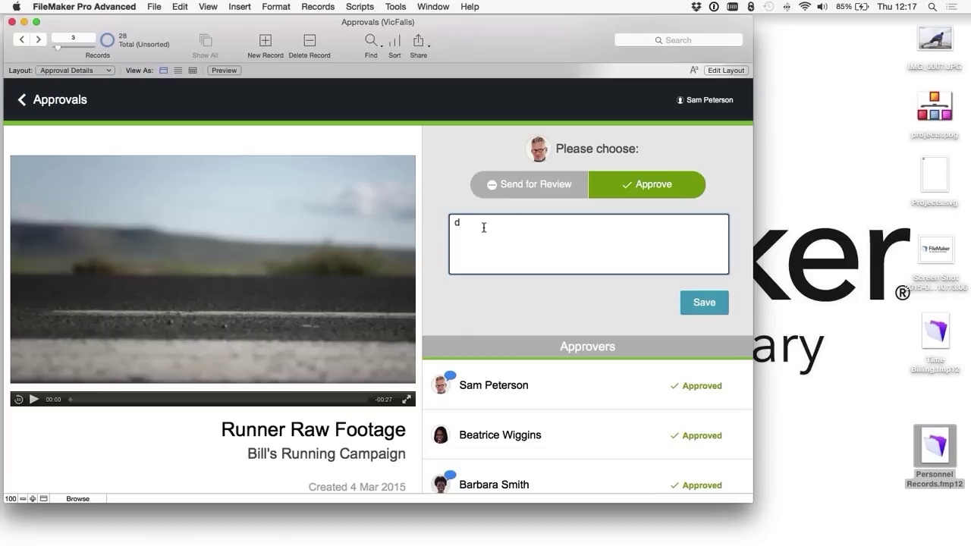
pyautogui.press('BackSpace')
pyautogui.click(440, 112)
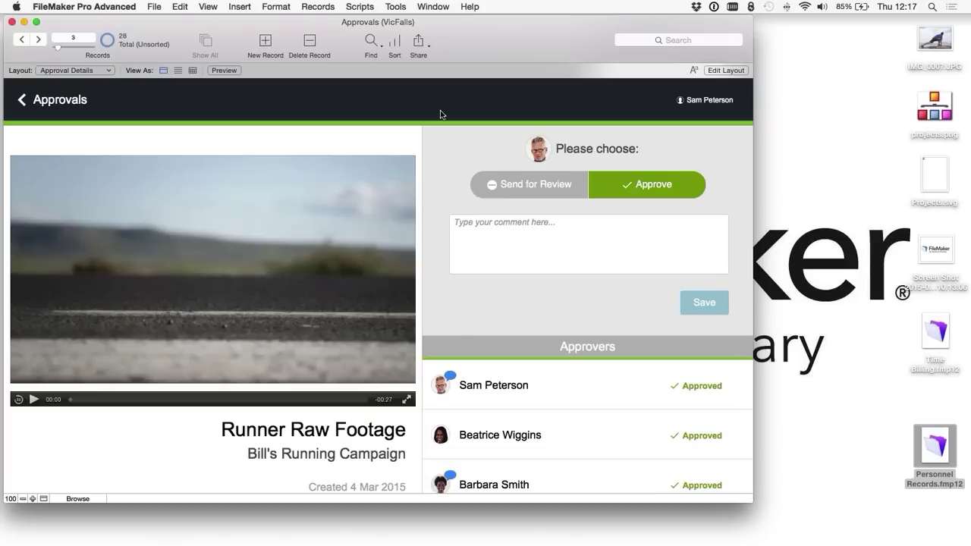
pyautogui.click(369, 41)
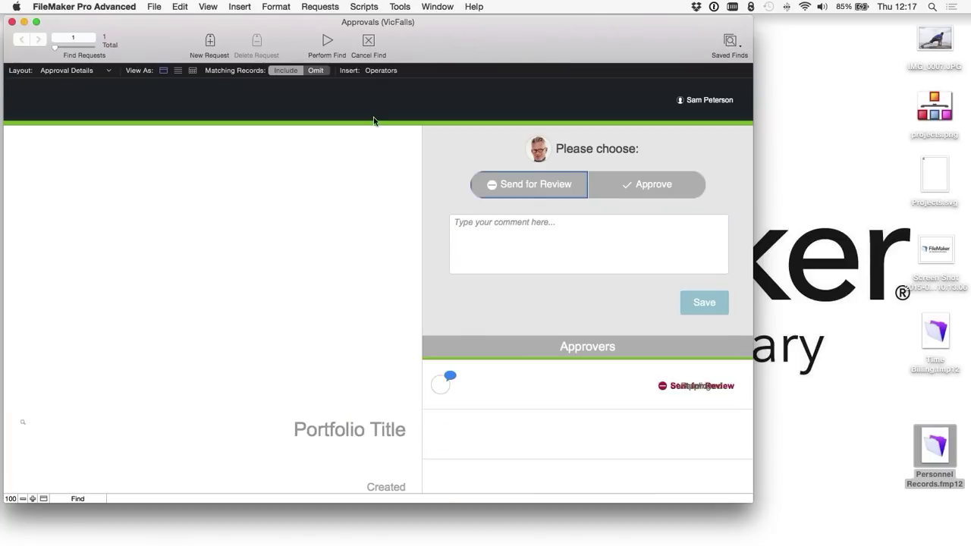
pyautogui.click(368, 45)
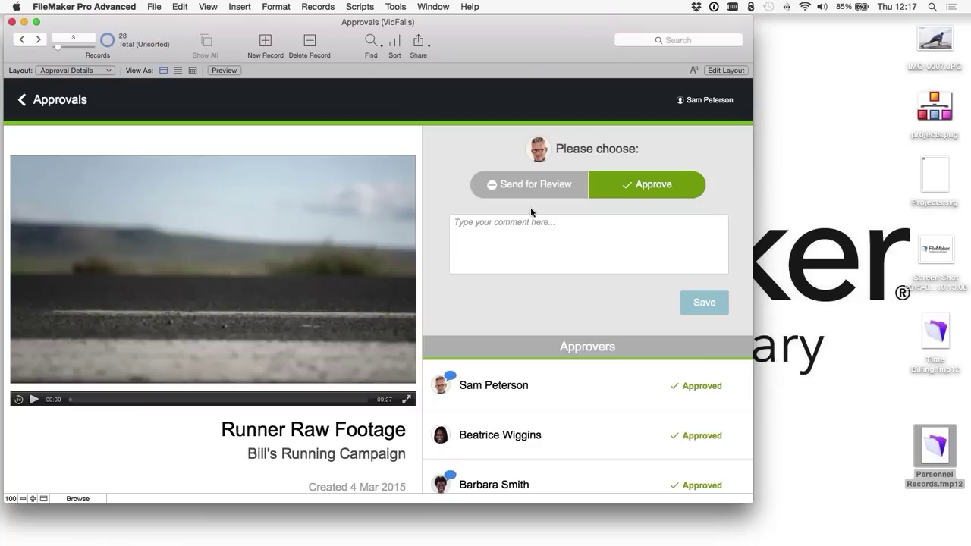
# Step: In Layout mode, set the zgt_Comment field's placeholder calculation to 'Type your comment here...'
pyautogui.click(726, 70)
pyautogui.click(439, 263)
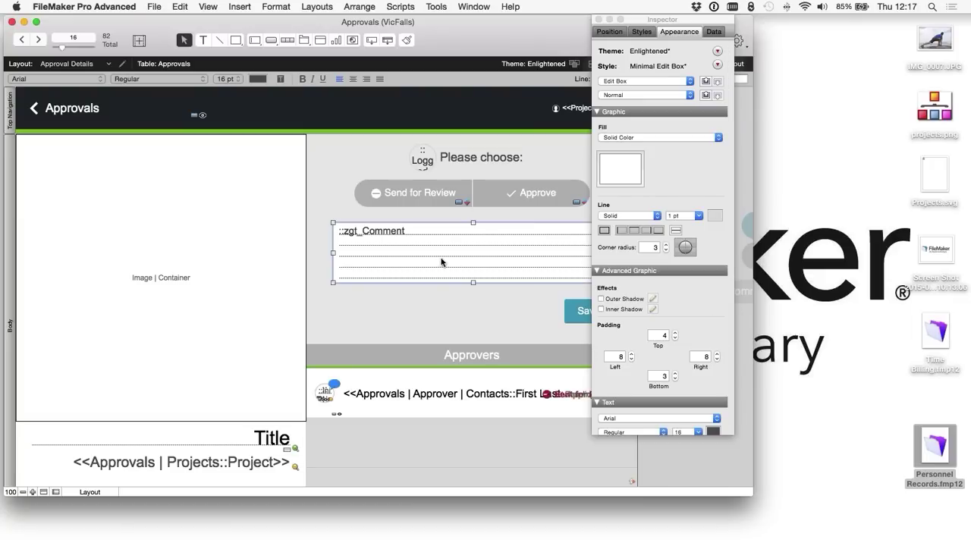
pyautogui.click(716, 32)
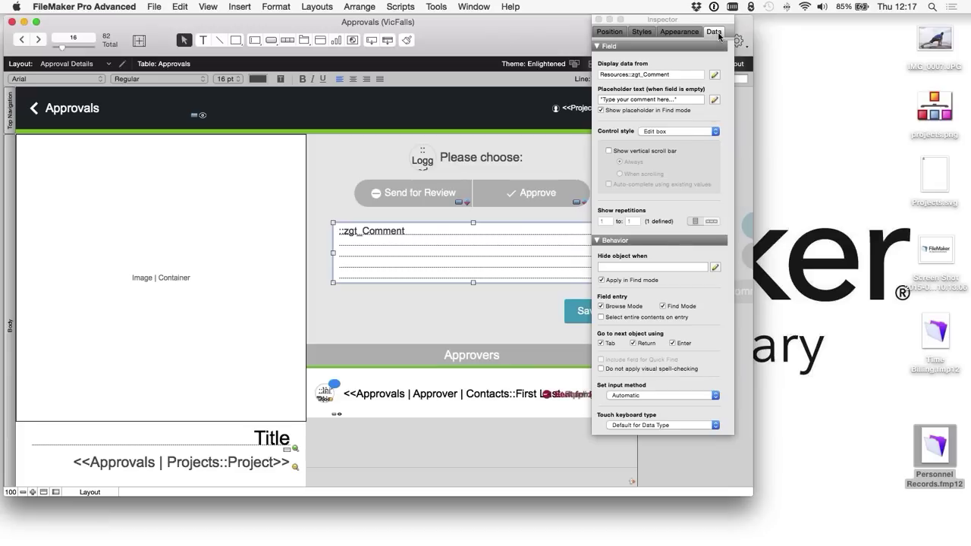
pyautogui.click(607, 100)
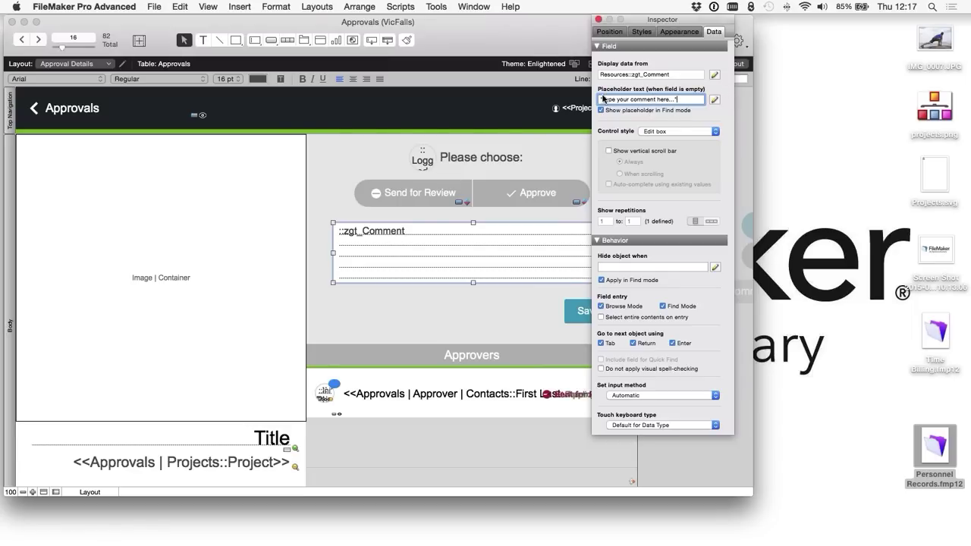
pyautogui.click(715, 100)
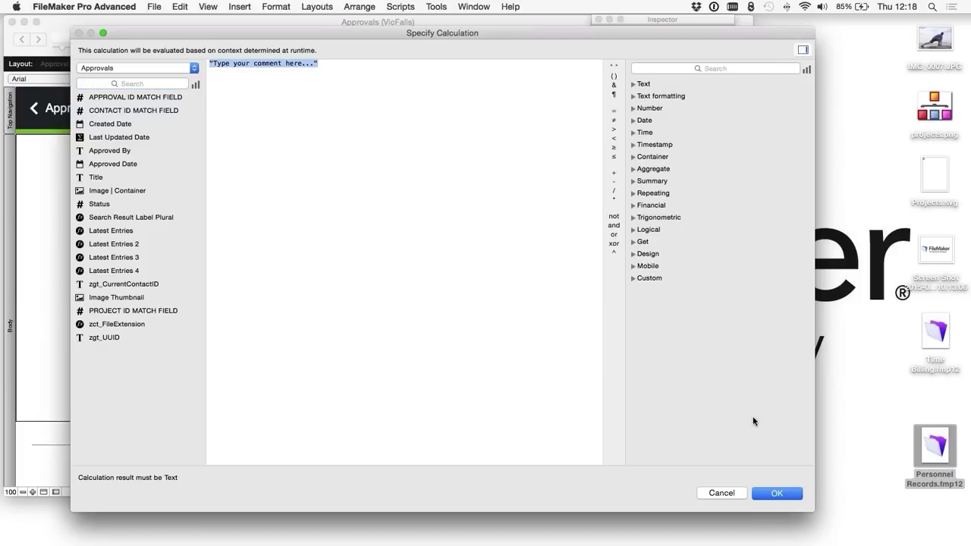
pyautogui.click(722, 496)
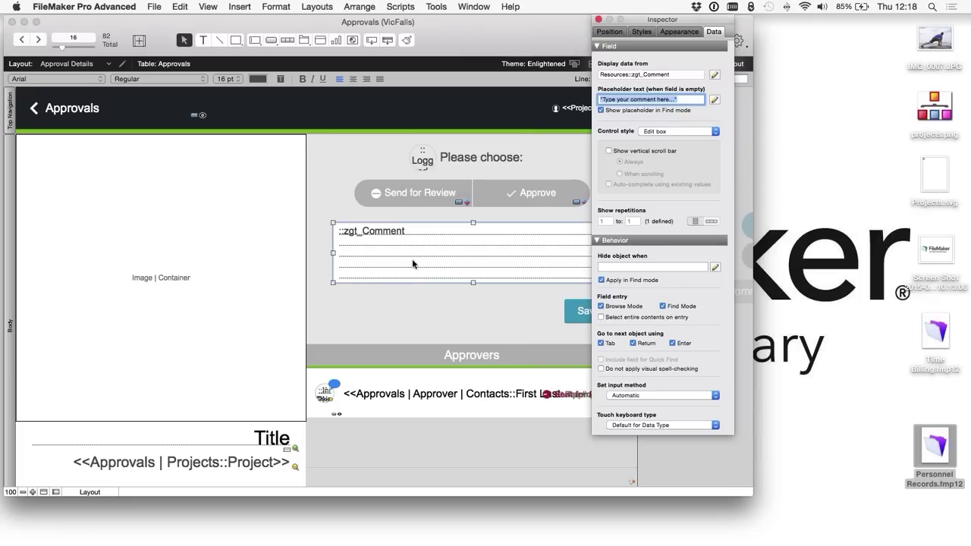
# Step: Return to Browse mode with Cmd+B so the empty comment box shows its placeholder
pyautogui.press('super+b')
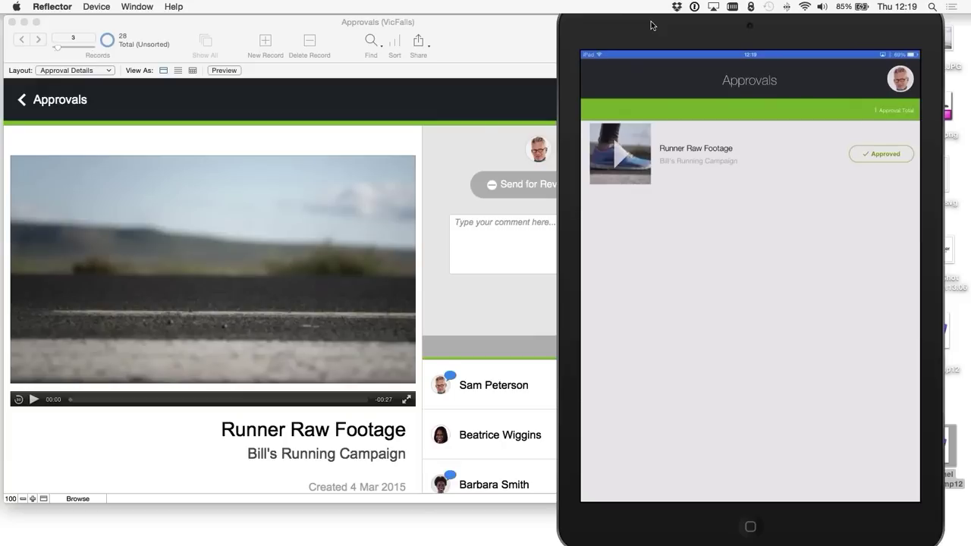
# Step: Reposition the iPad mirror, switch FileMaker to Approvals | Tablet, narrow its window, and edit the layout
pyautogui.moveTo(651, 25); pyautogui.dragTo(668, 37)
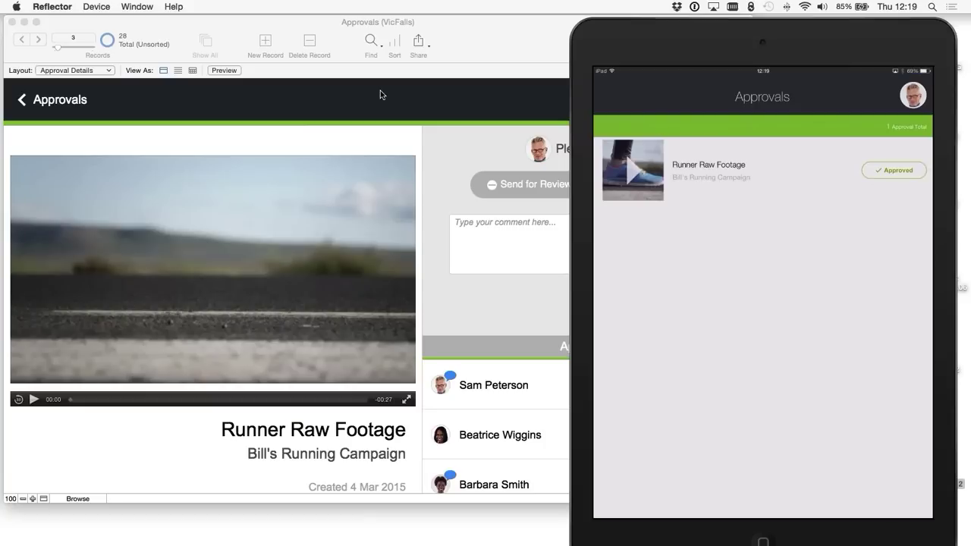
pyautogui.click(177, 72)
pyautogui.click(92, 70)
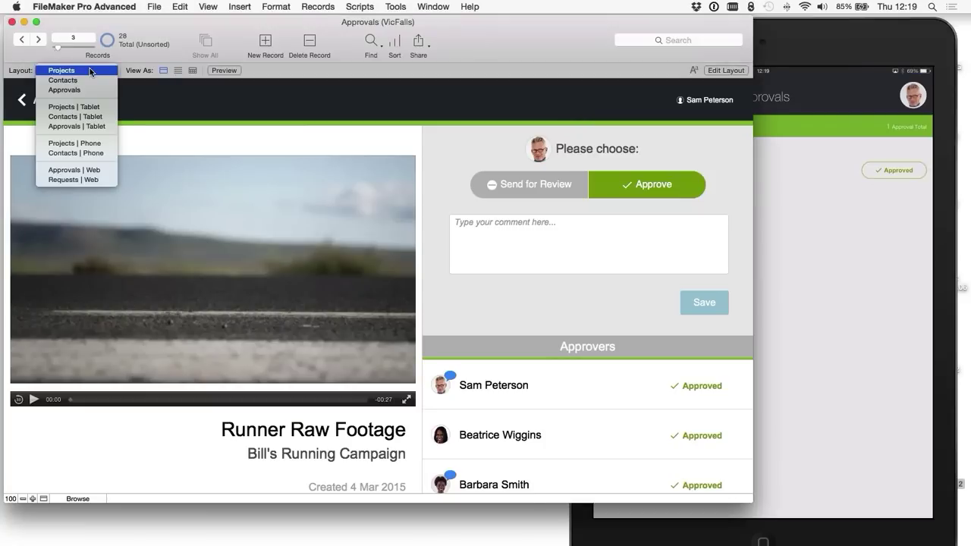
pyautogui.click(102, 127)
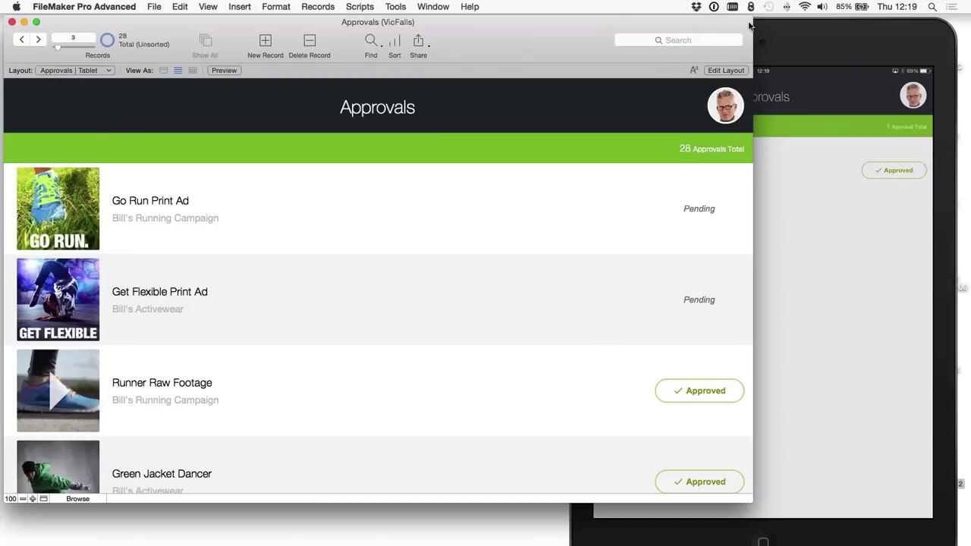
pyautogui.moveTo(752, 27); pyautogui.dragTo(568, 23)
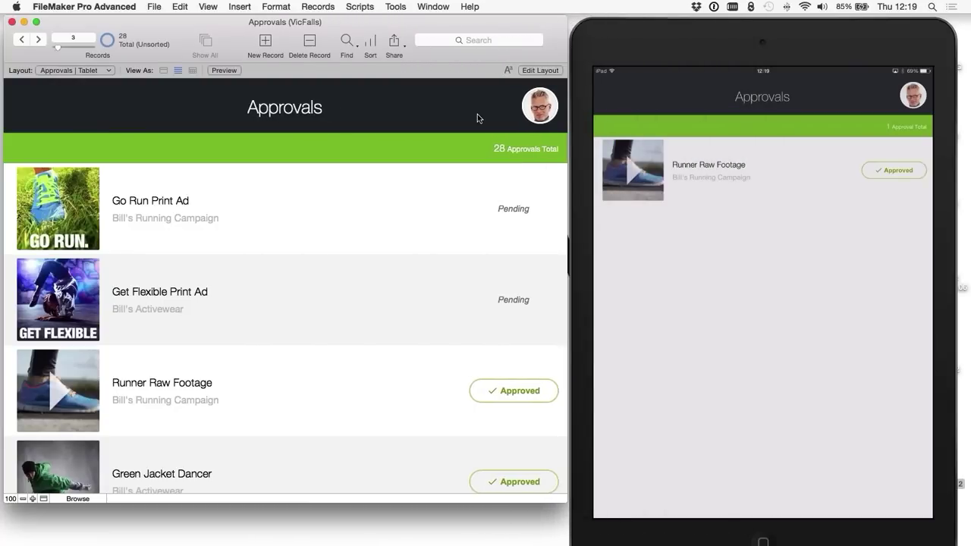
pyautogui.click(542, 71)
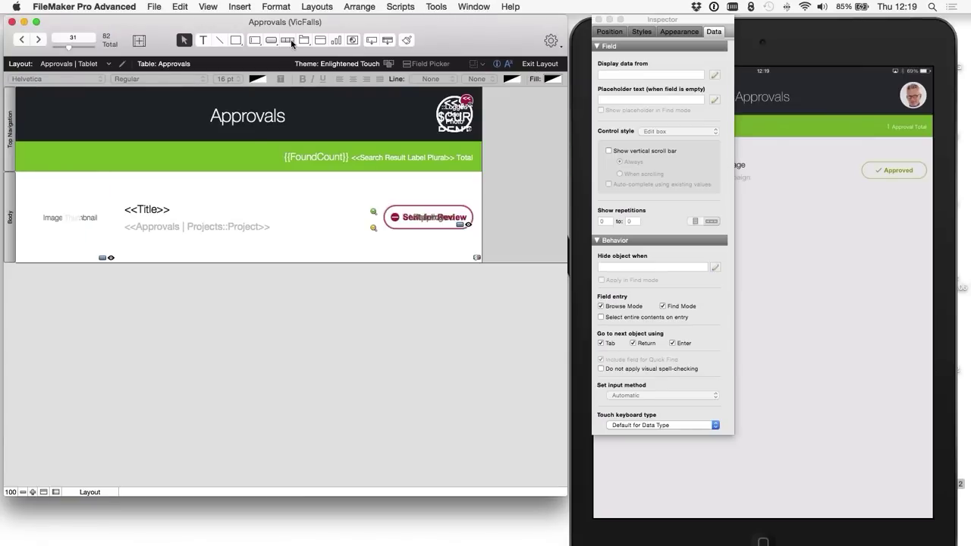
pyautogui.click(270, 40)
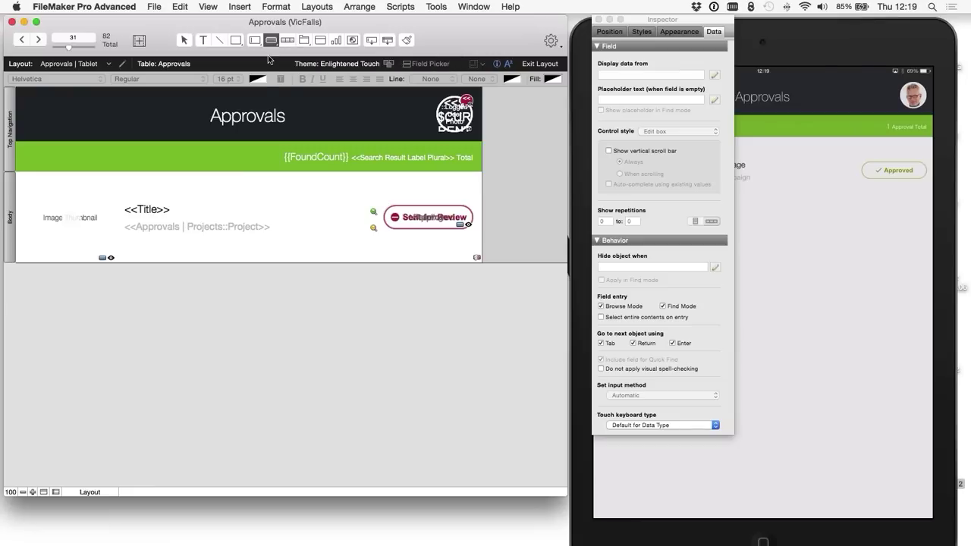
pyautogui.moveTo(19, 141); pyautogui.dragTo(94, 168)
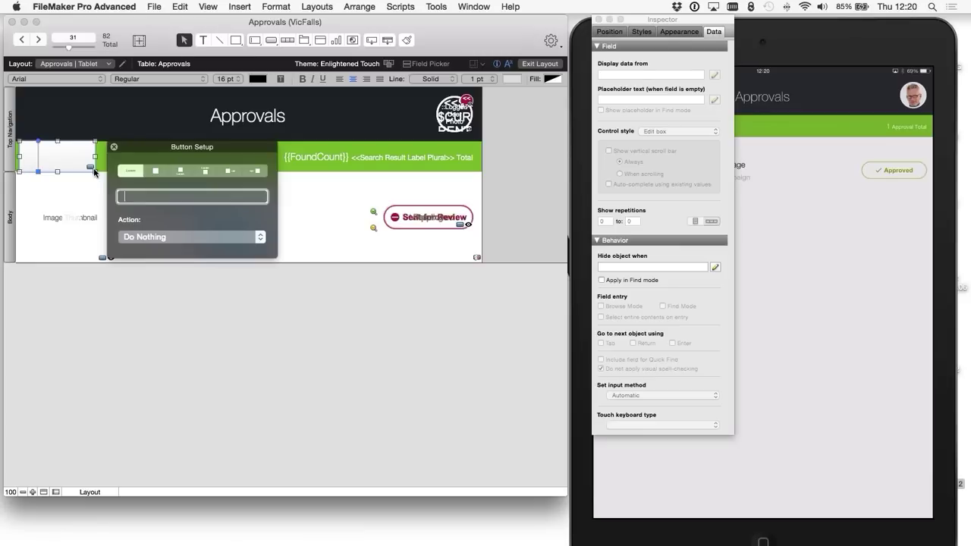
pyautogui.write('approval')
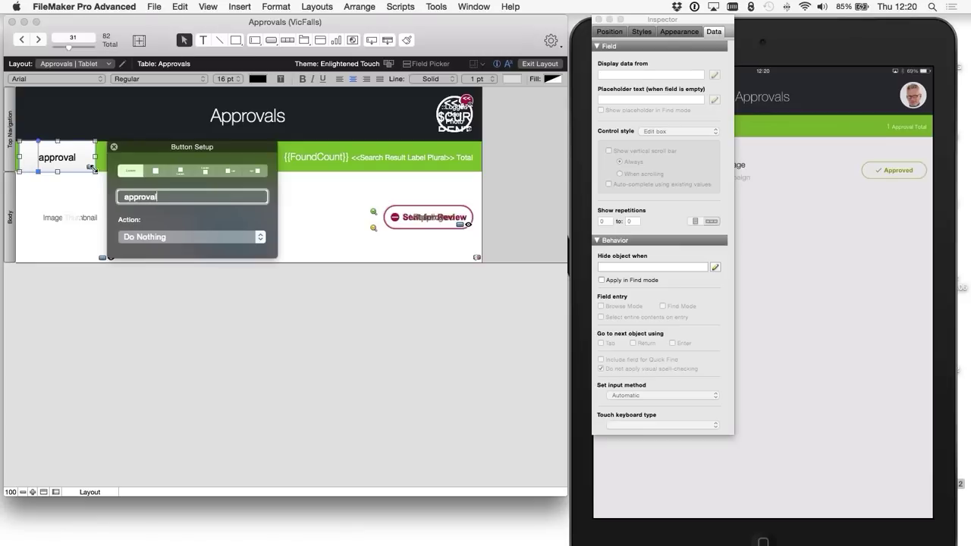
pyautogui.moveTo(61, 157); pyautogui.dragTo(130, 157)
pyautogui.press('super+d')
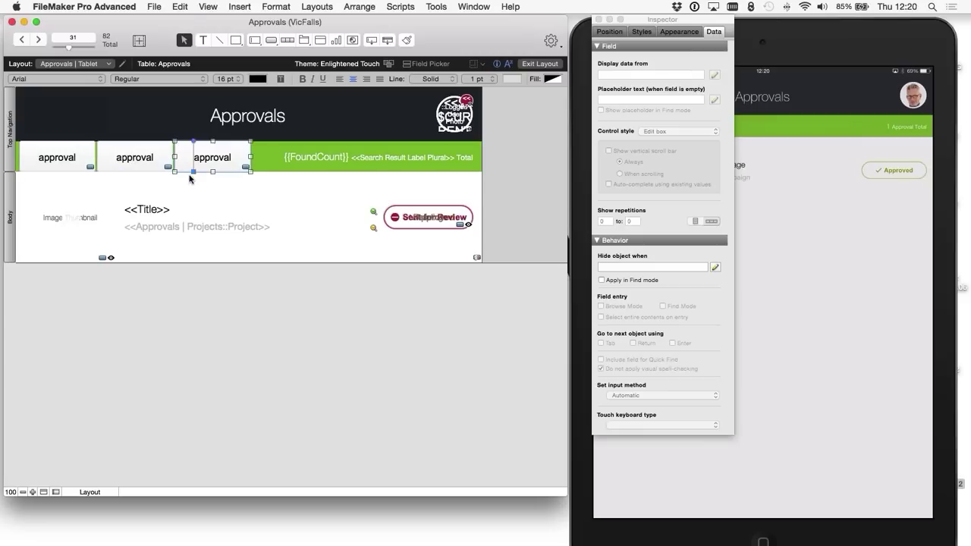
pyautogui.moveTo(197, 157)
pyautogui.mouseDown()
pyautogui.moveTo(180, 149)
pyautogui.moveTo(173, 164)
pyautogui.moveTo(190, 160)
pyautogui.mouseUp()
pyautogui.keyDown('shift'); pyautogui.click(133, 167); pyautogui.keyUp('shift')
pyautogui.keyDown('shift'); pyautogui.click(64, 165); pyautogui.keyUp('shift')
pyautogui.click(188, 160)
pyautogui.click(196, 190)
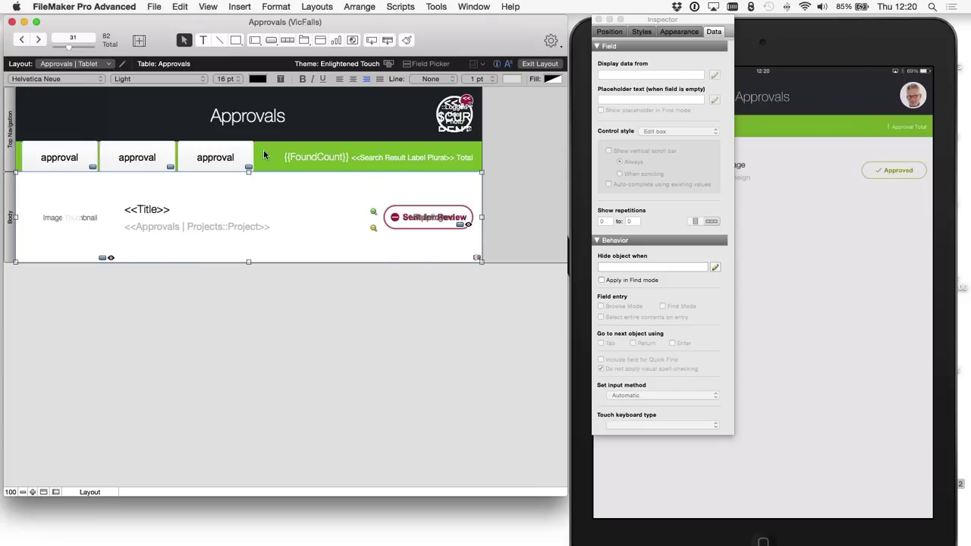
pyautogui.click(220, 159)
pyautogui.click(224, 161)
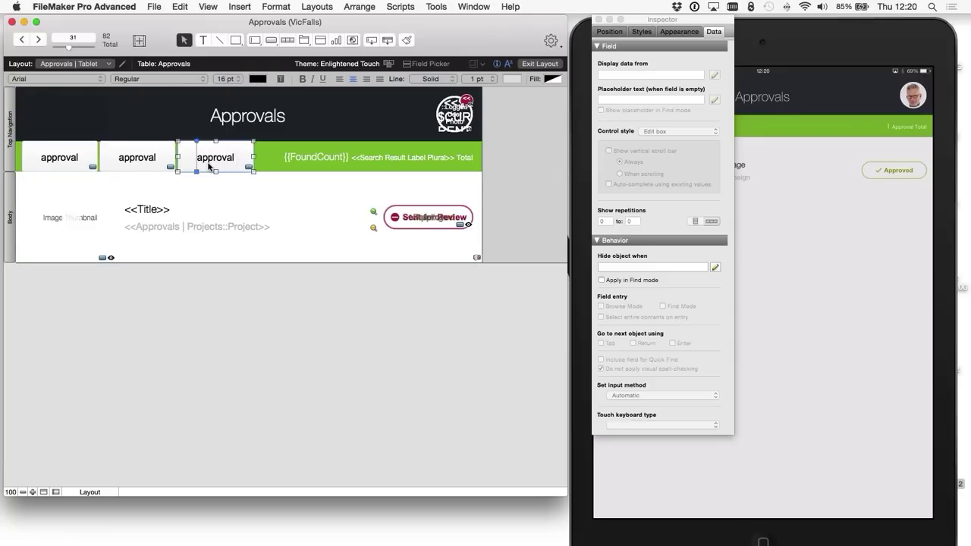
pyautogui.press('Delete')
pyautogui.press('Delete')
pyautogui.press('Delete')
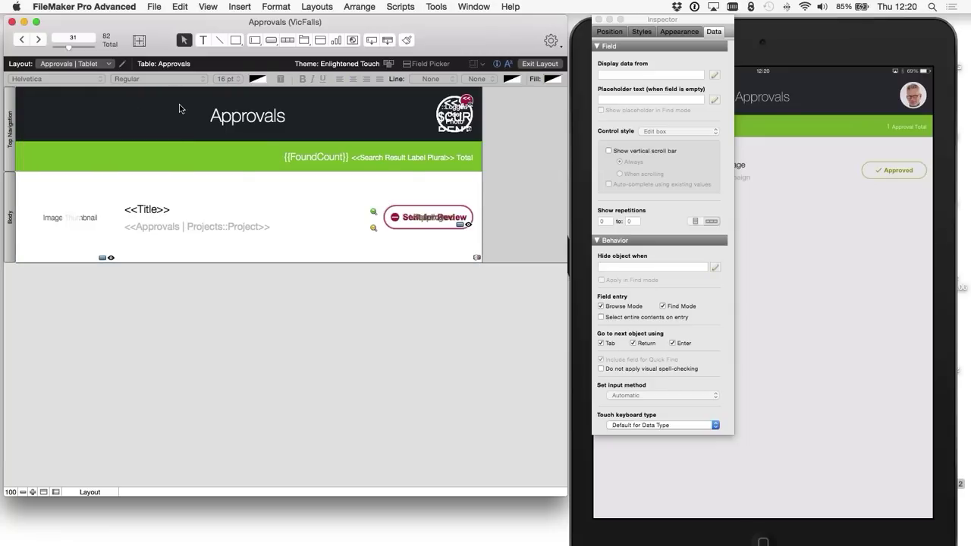
# Step: Draw a button bar in the green band with segments All Approval, My Appeovals and Projects
pyautogui.click(288, 39)
pyautogui.moveTo(23, 141); pyautogui.dragTo(231, 169)
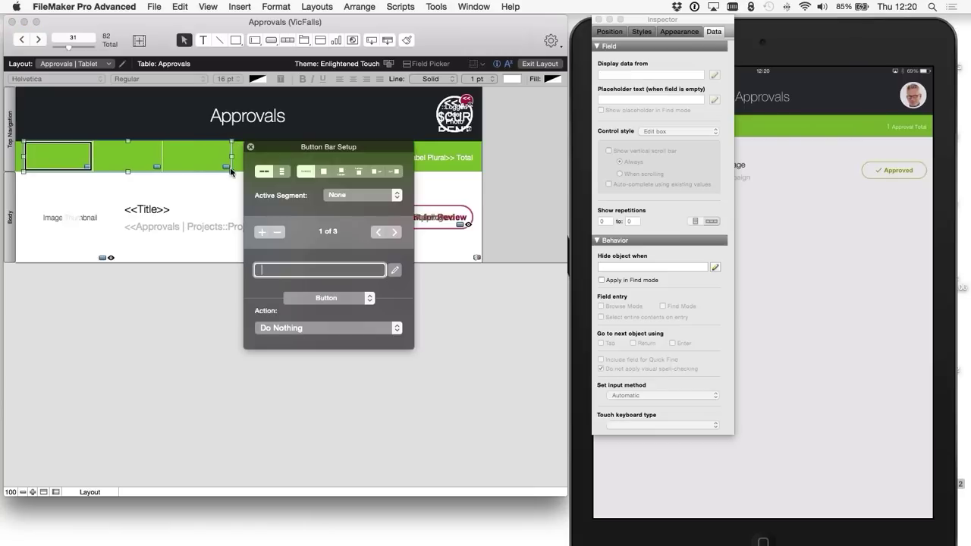
pyautogui.write('All Approval')
pyautogui.click(395, 232)
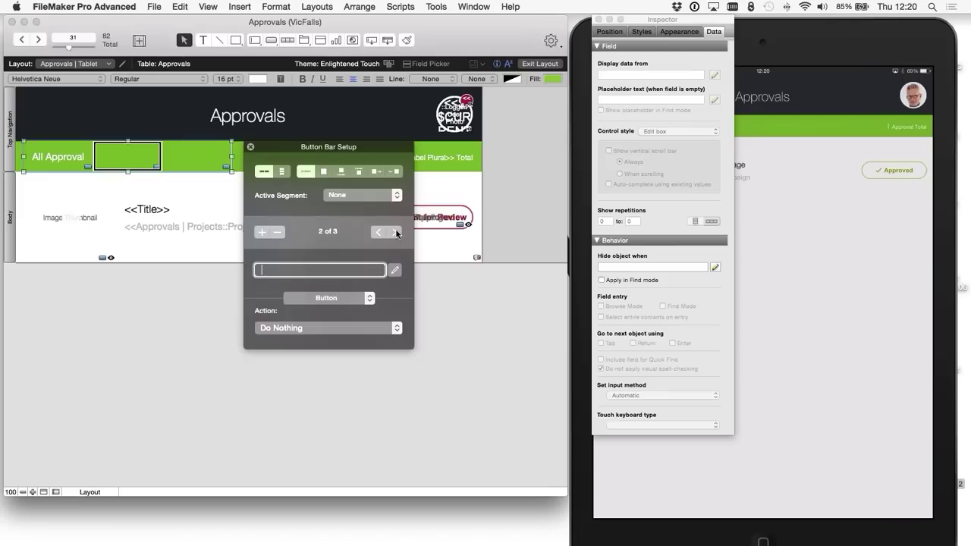
pyautogui.write('My Appeovals')
pyautogui.click(395, 233)
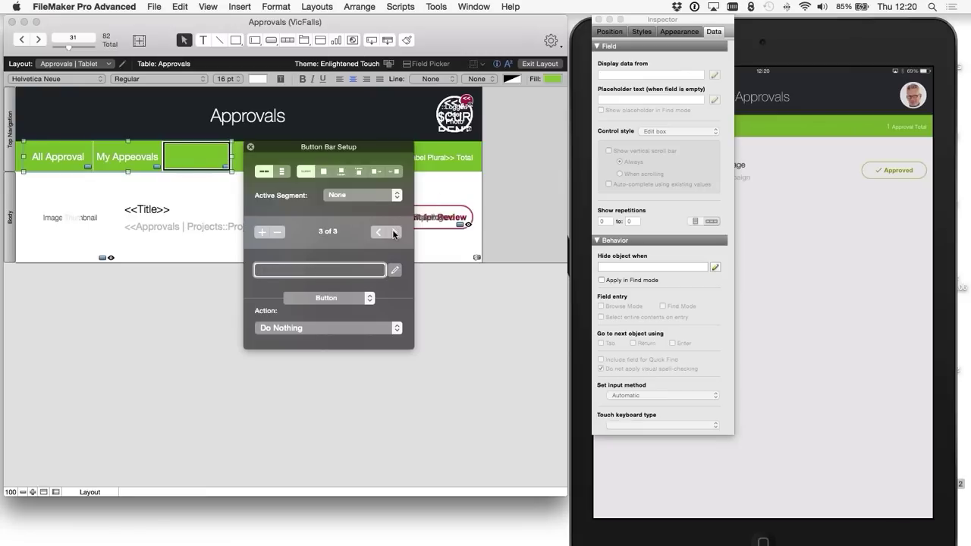
pyautogui.write('Projects')
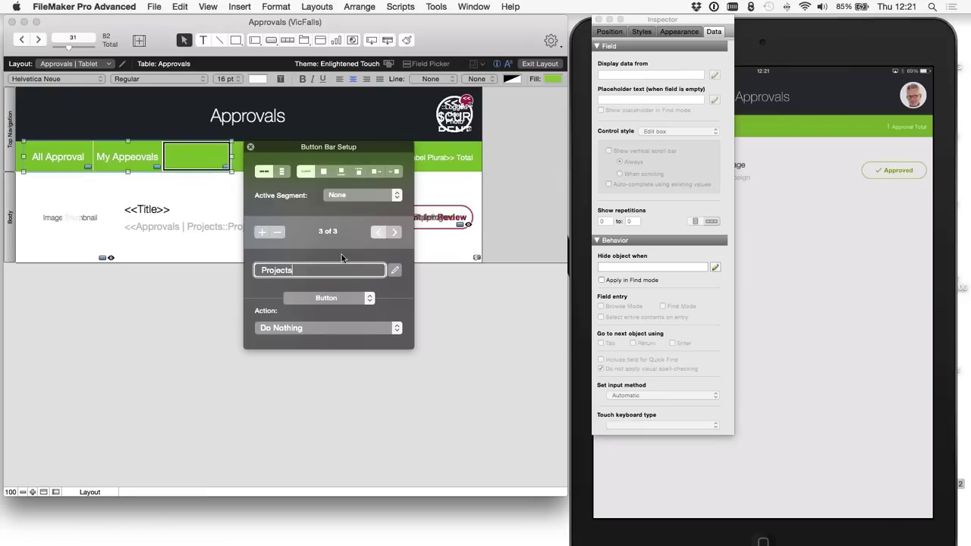
# Step: Correct the second segment's misspelled label so it reads My Approvals
pyautogui.click(378, 232)
pyautogui.click(302, 270)
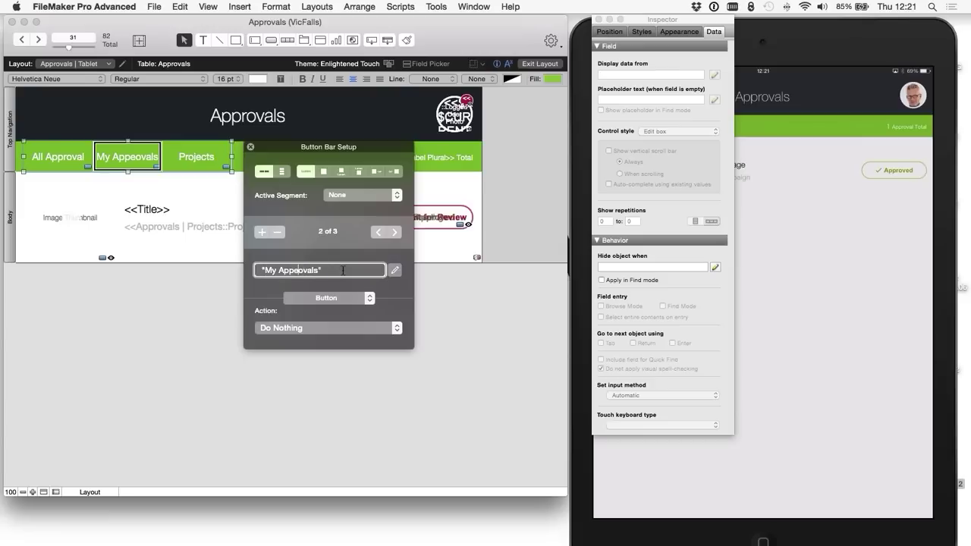
pyautogui.press('BackSpace')
pyautogui.click(183, 158)
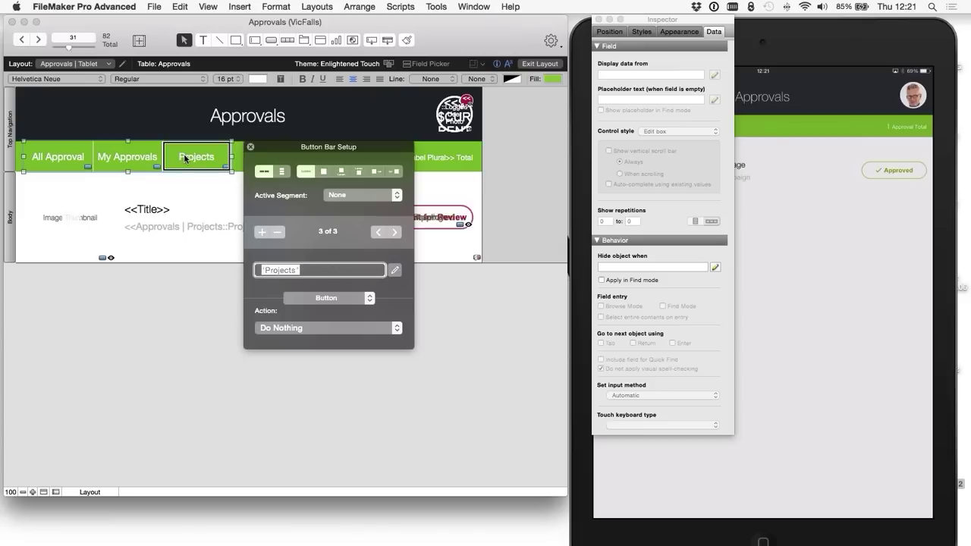
# Step: Keep the bar horizontal with icons left of labels, after trying other icon layouts, and widen it
pyautogui.click(281, 173)
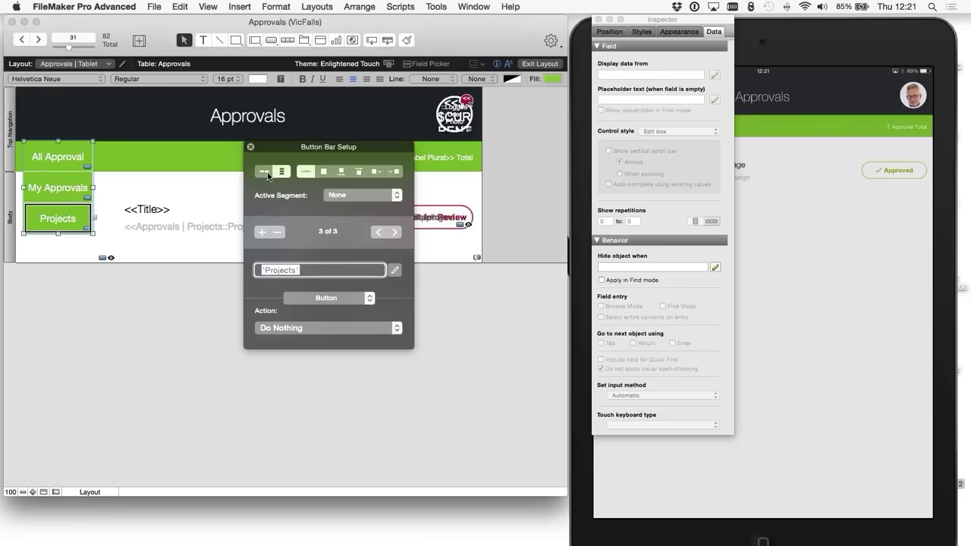
pyautogui.click(265, 172)
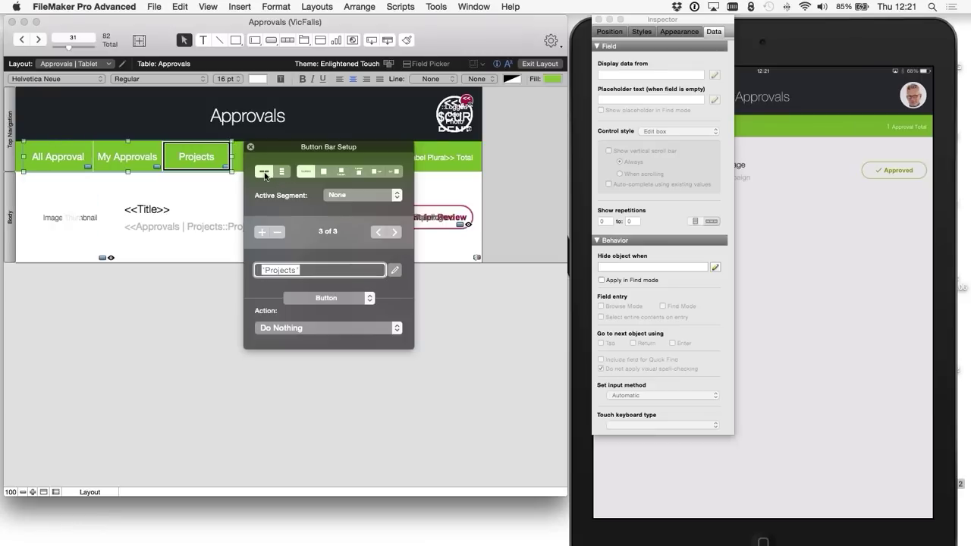
pyautogui.click(326, 172)
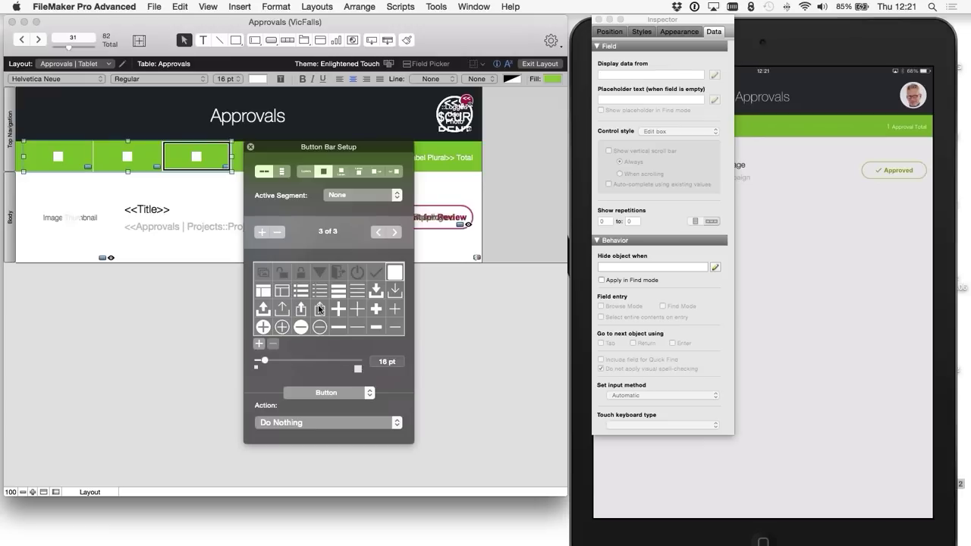
pyautogui.click(341, 174)
pyautogui.click(359, 173)
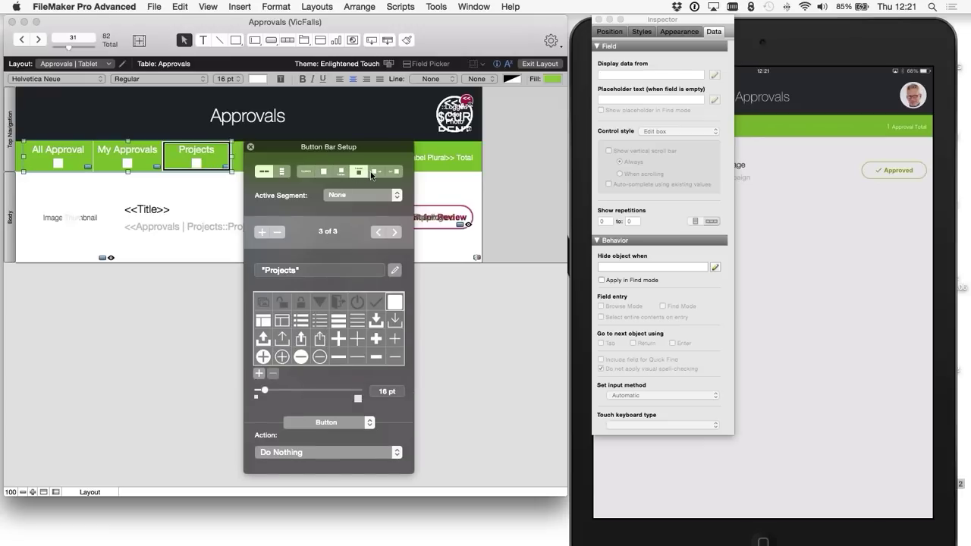
pyautogui.click(393, 172)
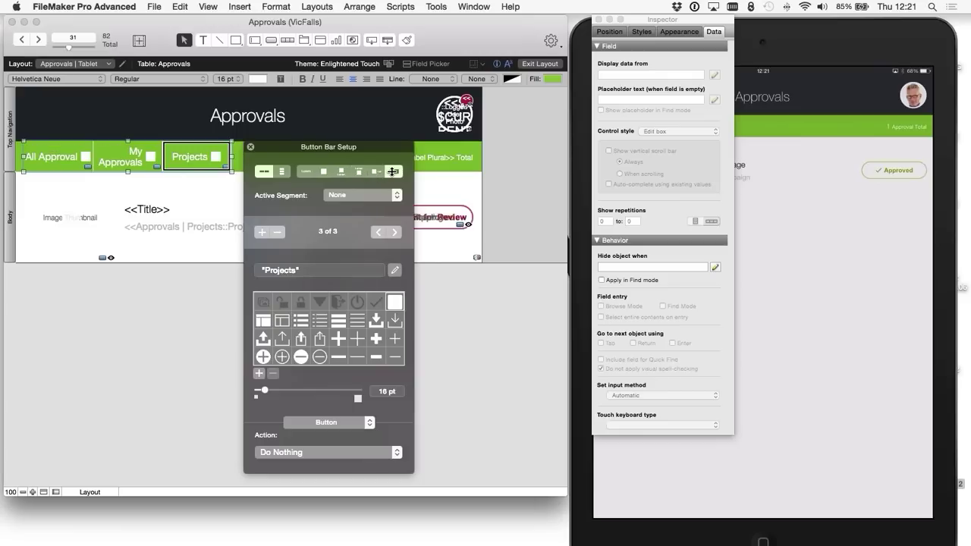
pyautogui.click(376, 172)
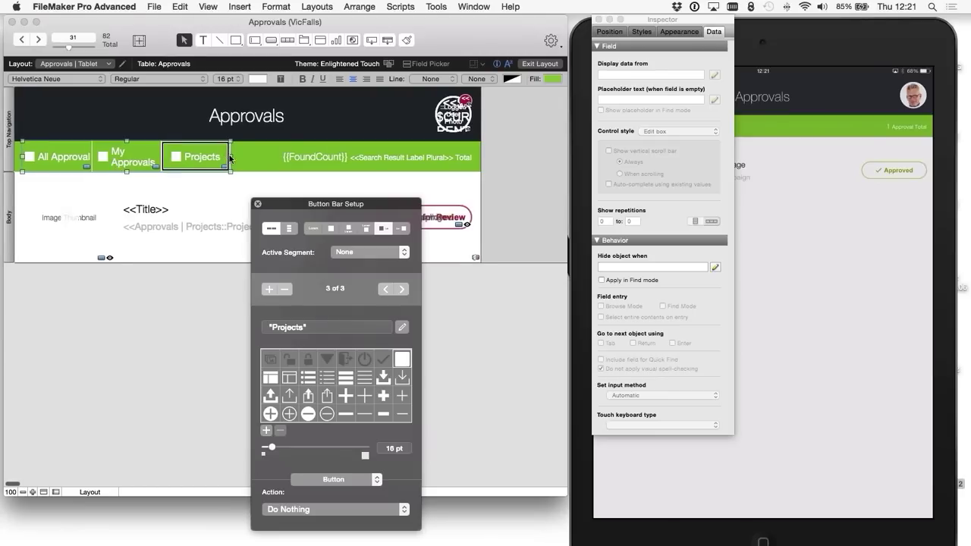
pyautogui.moveTo(231, 157); pyautogui.dragTo(253, 156)
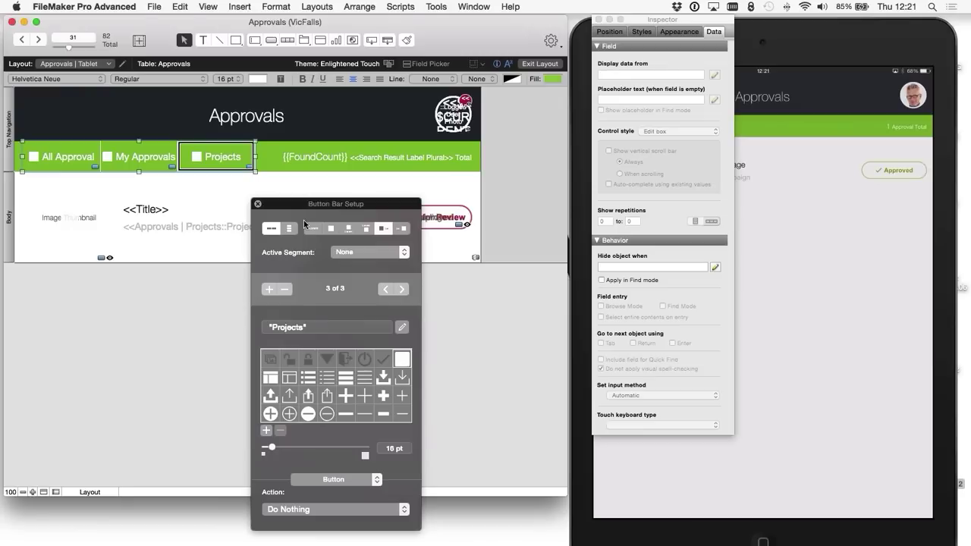
pyautogui.moveTo(299, 203); pyautogui.dragTo(319, 122)
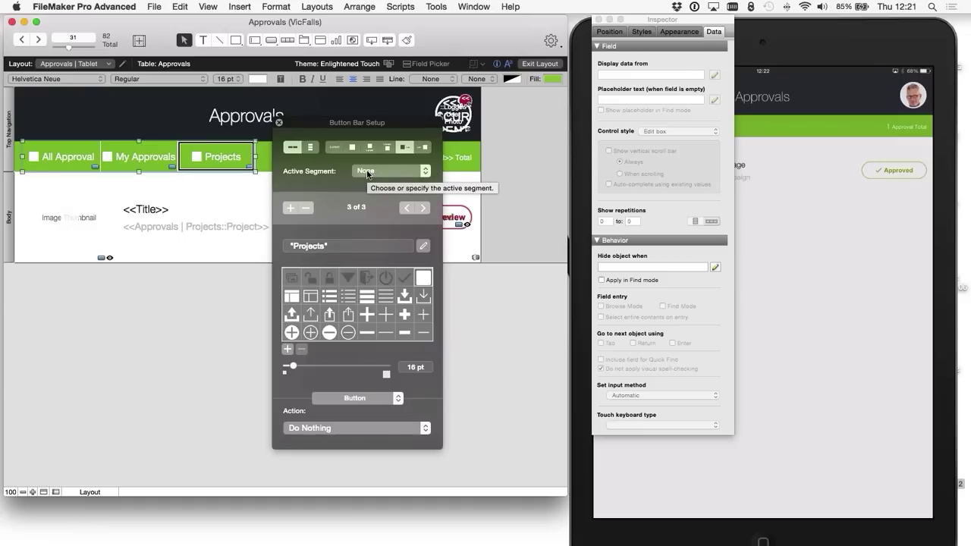
# Step: Try the Projects segment as a popover button, then revert it to a plain button
pyautogui.click(372, 400)
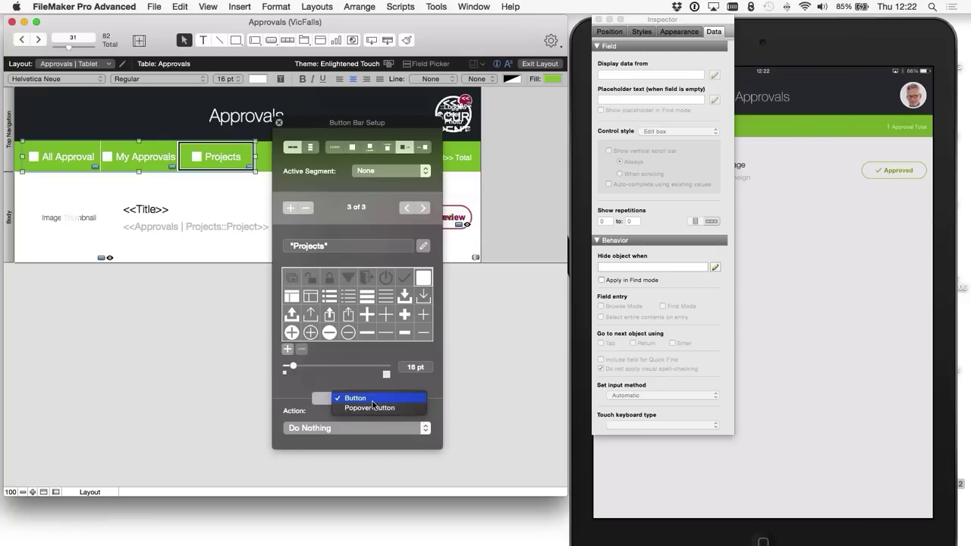
pyautogui.click(372, 407)
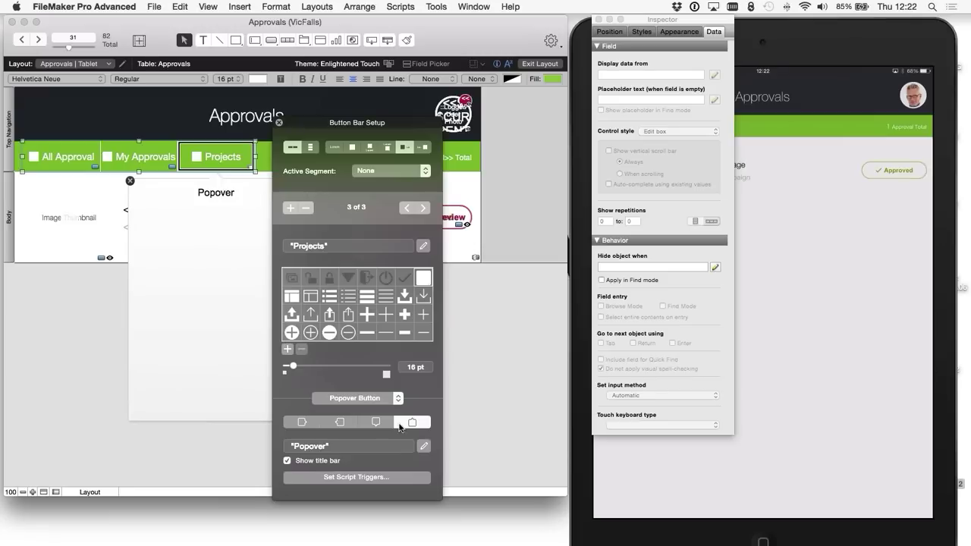
pyautogui.click(367, 399)
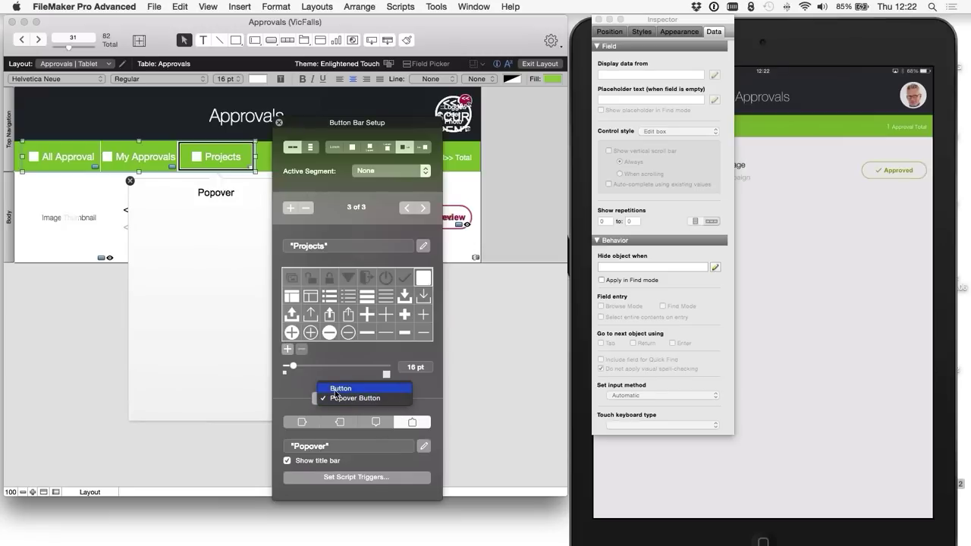
pyautogui.click(335, 389)
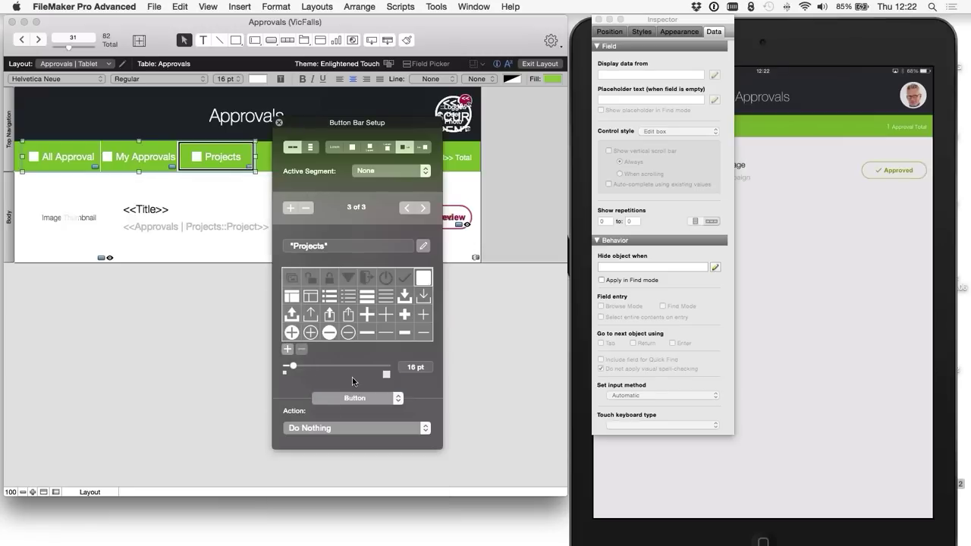
# Step: Give All Approval a list icon and My Approvals a person icon from the icon grid
pyautogui.click(50, 159)
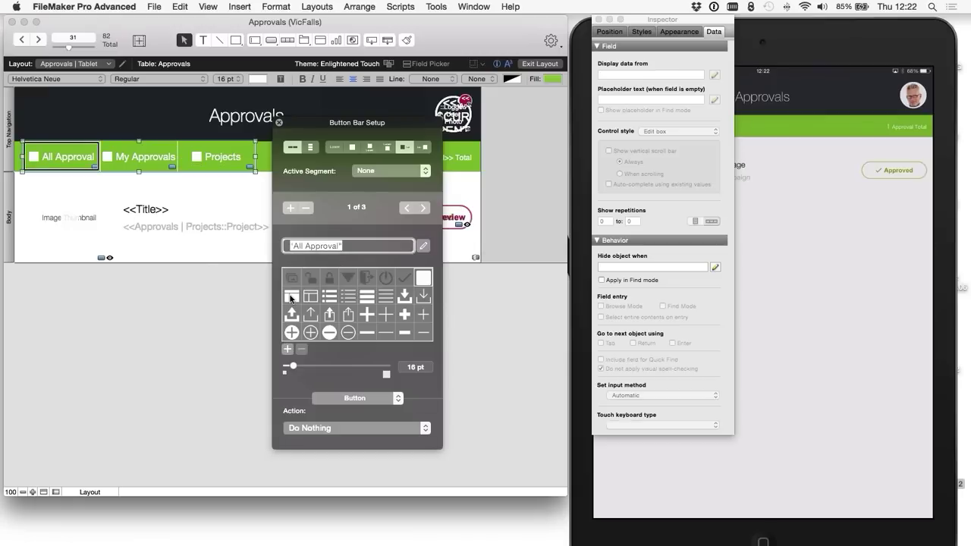
pyautogui.click(328, 297)
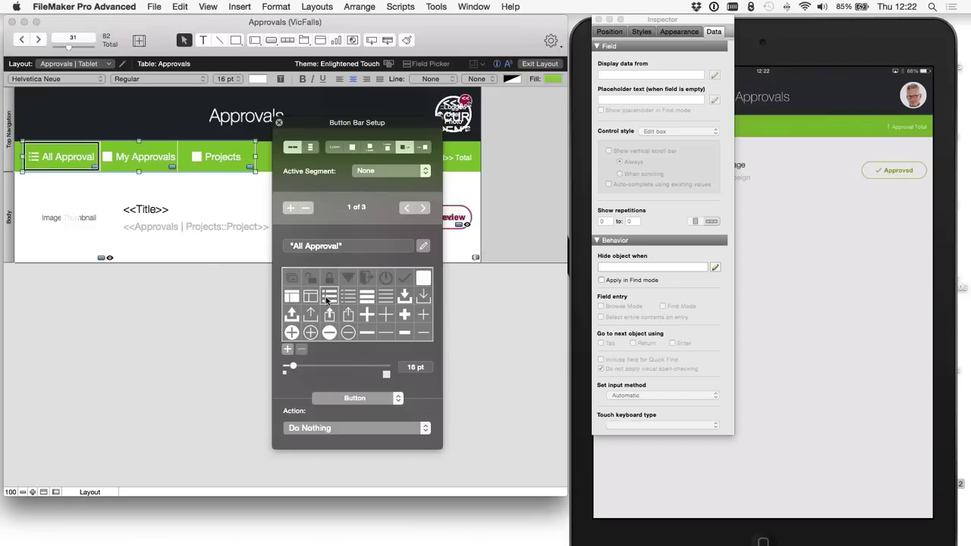
pyautogui.click(149, 160)
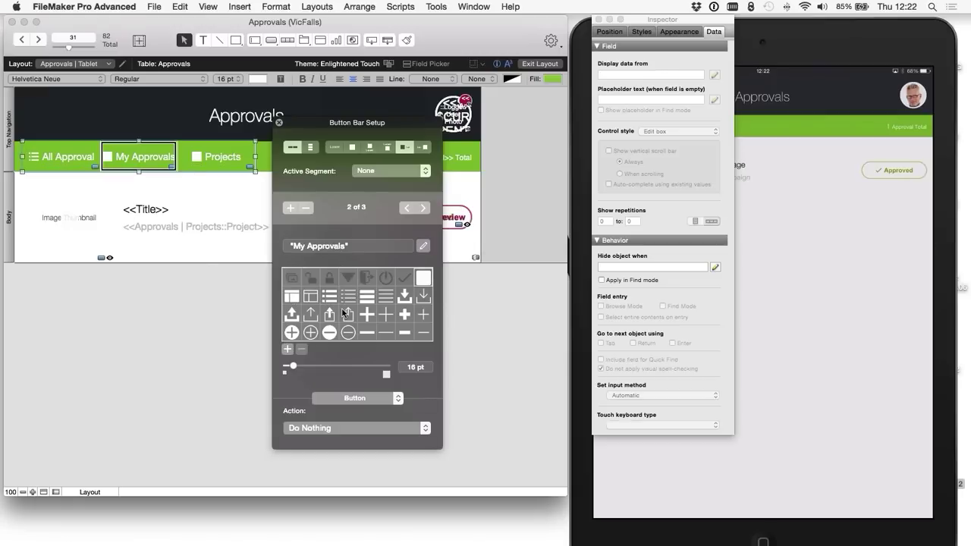
pyautogui.scroll(-5, 392, 305)
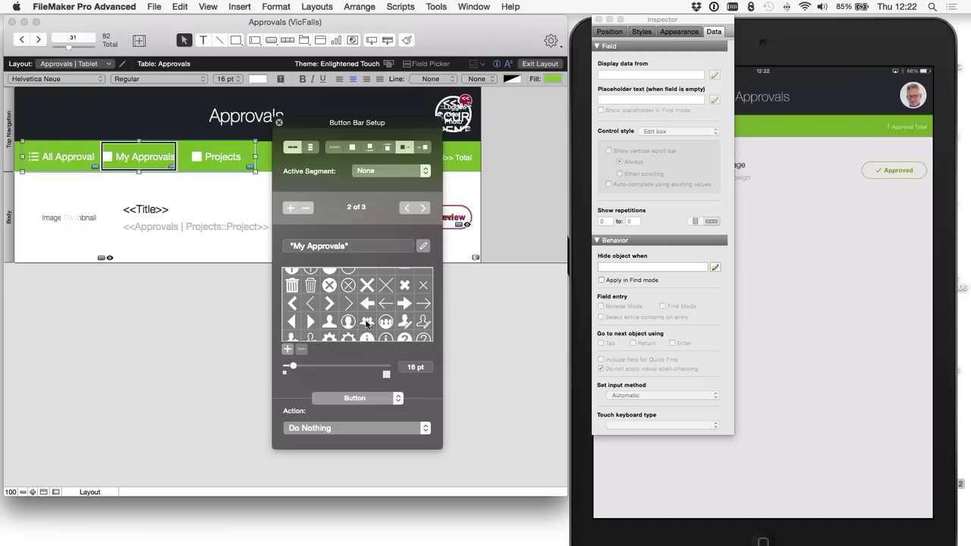
pyautogui.click(424, 322)
pyautogui.click(406, 322)
pyautogui.click(228, 163)
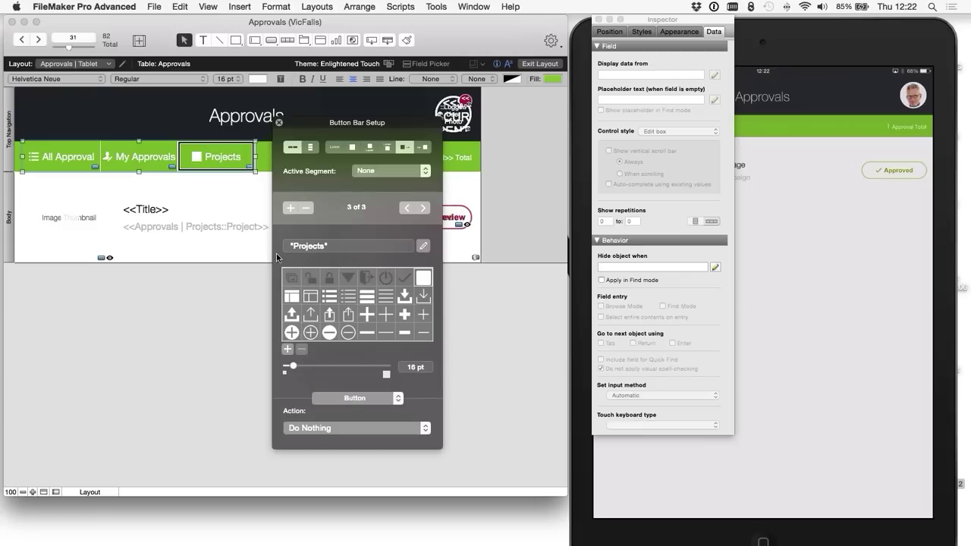
# Step: Insert projects.png as the Projects segment icon and raise the icon size to 24 pt
pyautogui.click(287, 349)
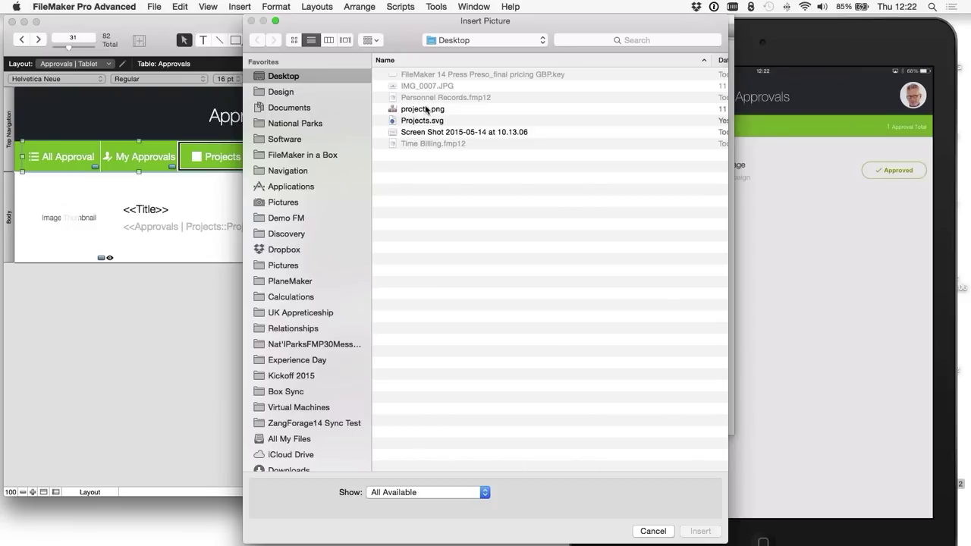
pyautogui.click(421, 111)
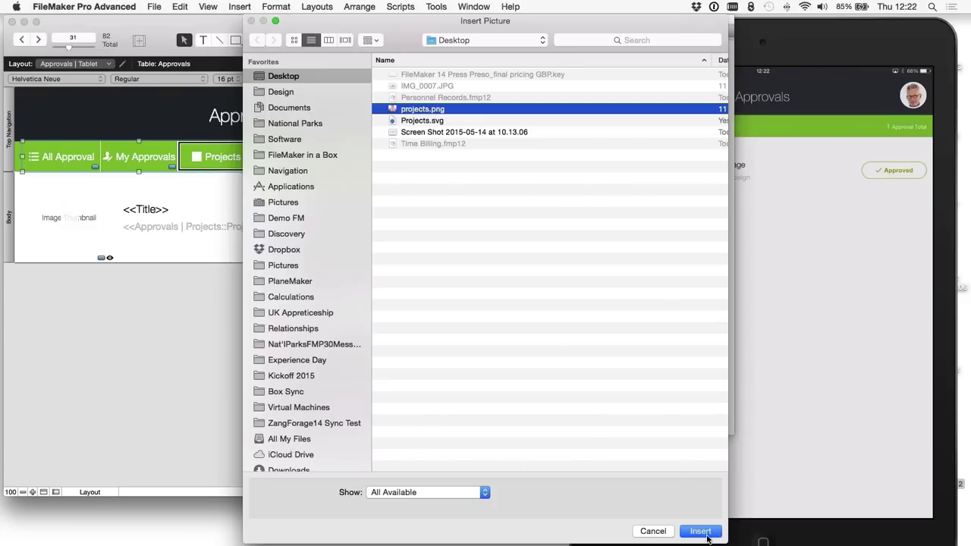
pyautogui.press('Return')
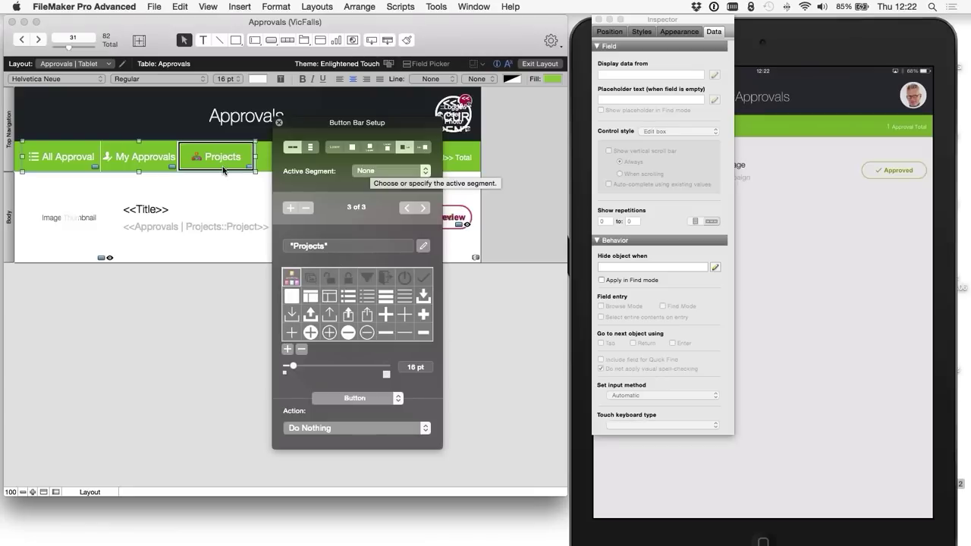
pyautogui.moveTo(292, 367)
pyautogui.mouseDown()
pyautogui.moveTo(311, 367)
pyautogui.moveTo(301, 367)
pyautogui.mouseUp()
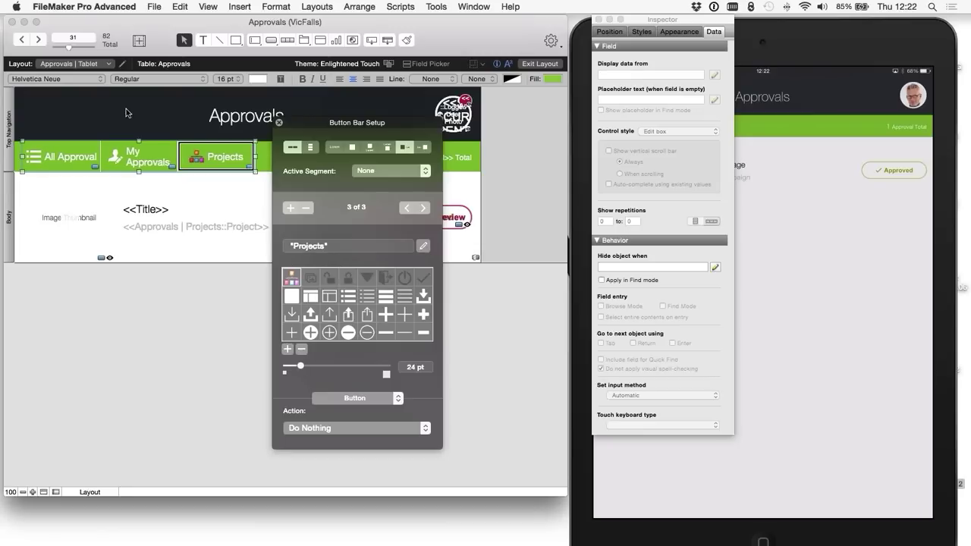
pyautogui.click(121, 151)
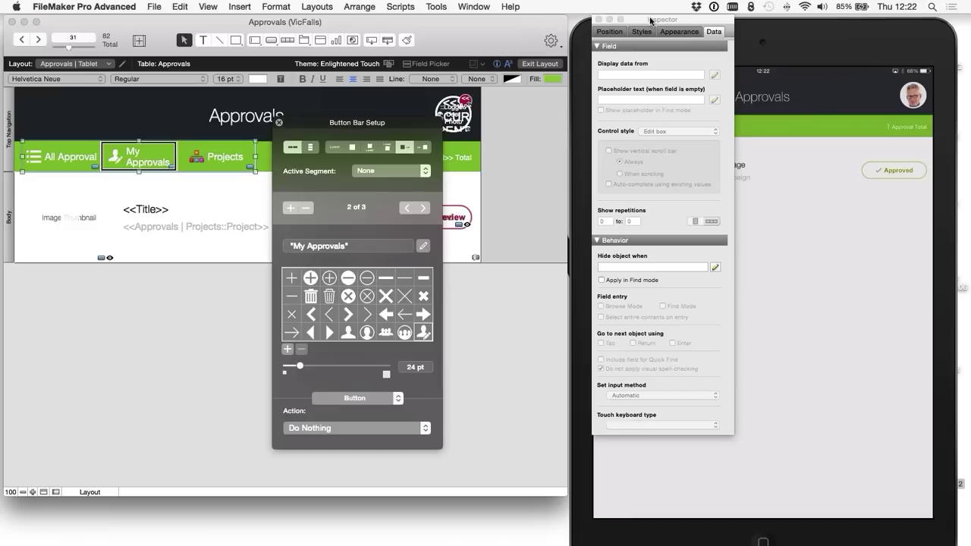
pyautogui.moveTo(649, 19); pyautogui.dragTo(501, 75)
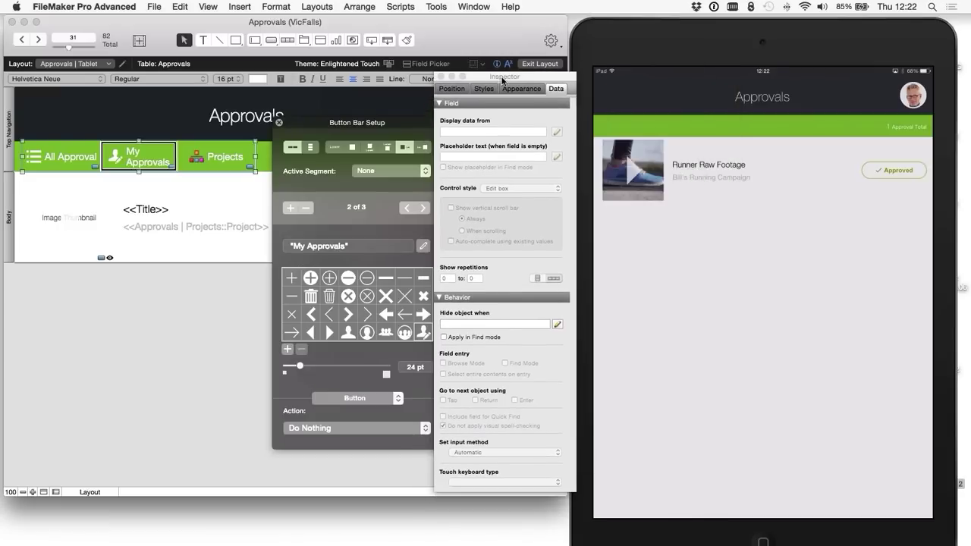
# Step: Apply the Button Bar: Icon style to the My Approvals segment
pyautogui.click(532, 90)
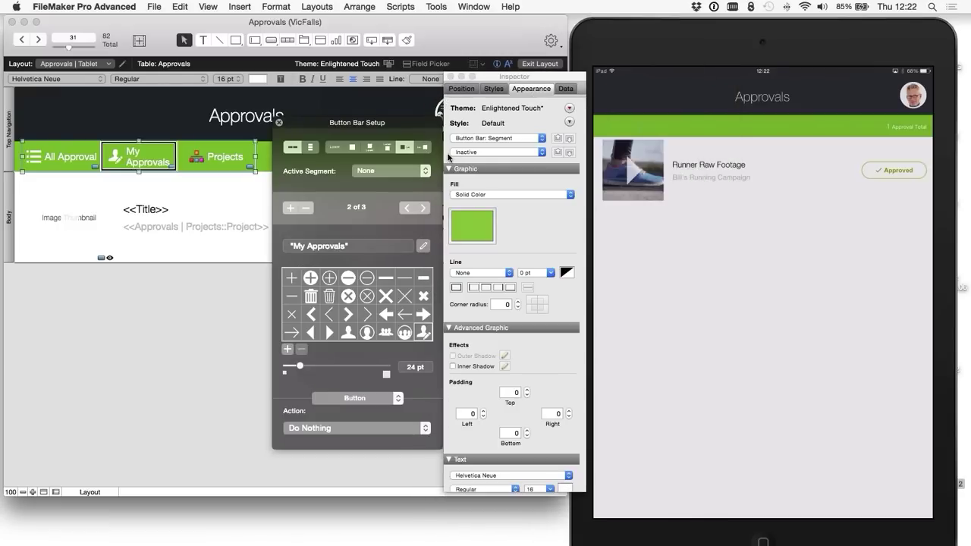
pyautogui.click(490, 153)
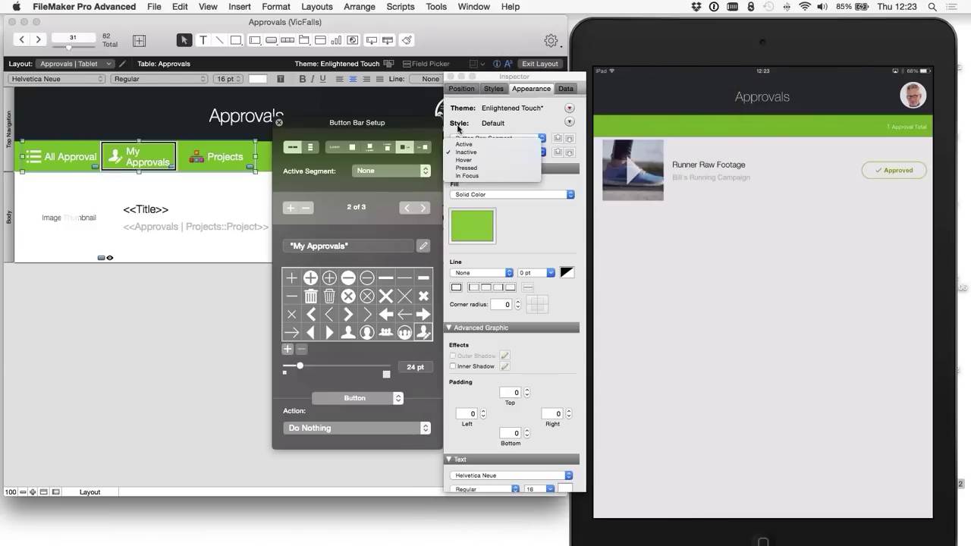
pyautogui.click(486, 138)
pyautogui.click(487, 139)
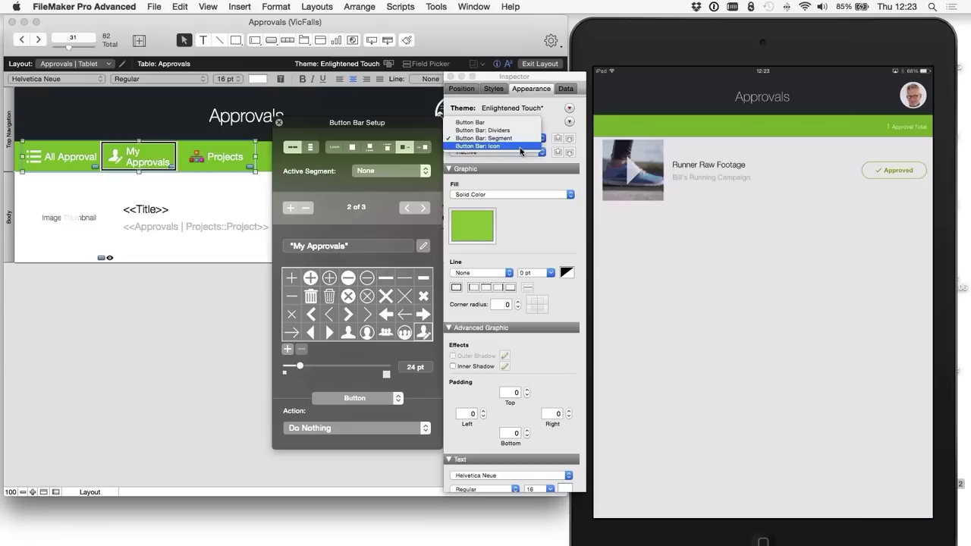
pyautogui.click(483, 146)
# Step: Give the segment's Hover state a dark grey fill
pyautogui.click(484, 151)
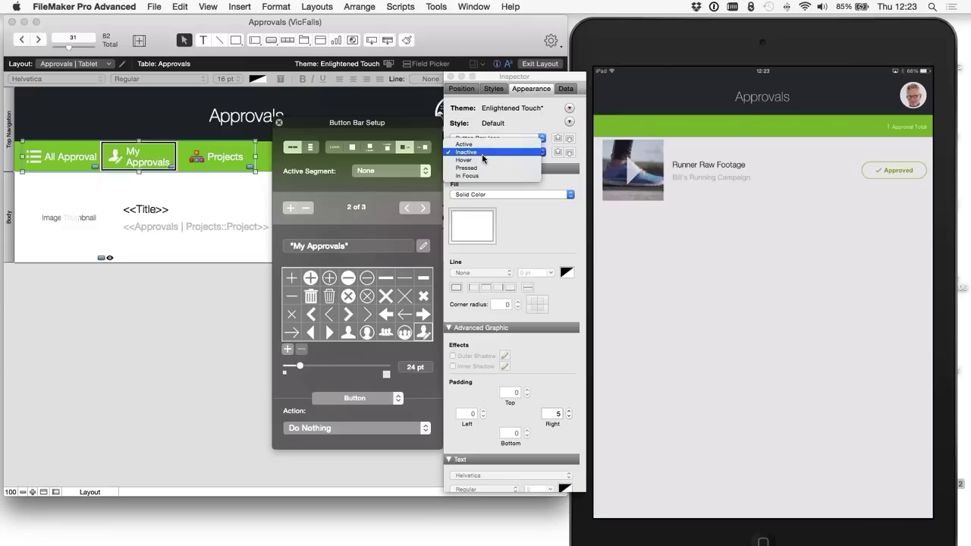
pyautogui.click(490, 169)
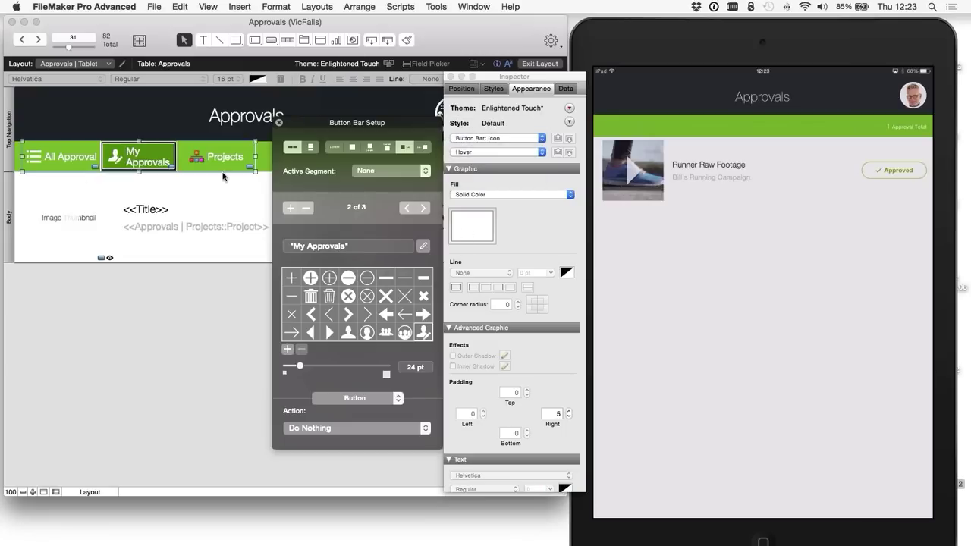
pyautogui.click(473, 225)
pyautogui.click(507, 209)
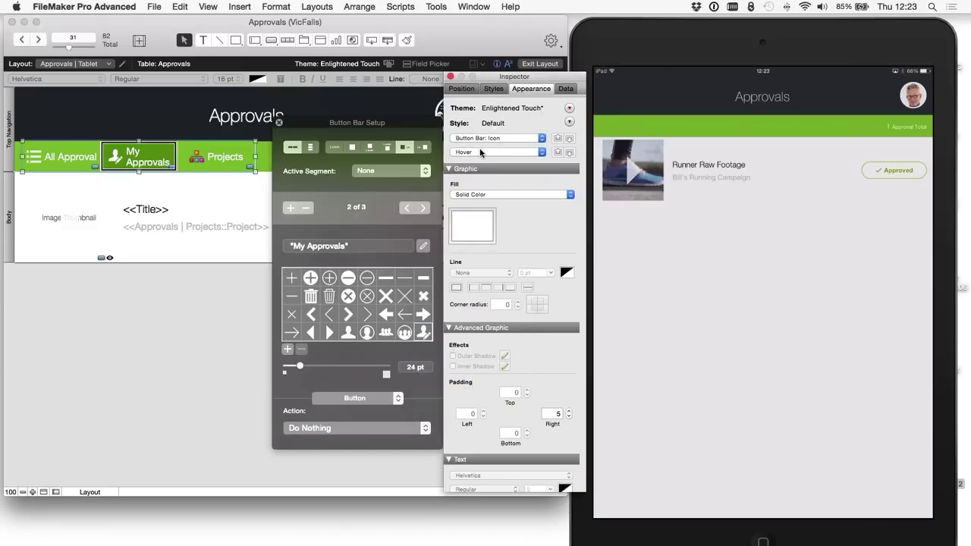
pyautogui.click(474, 226)
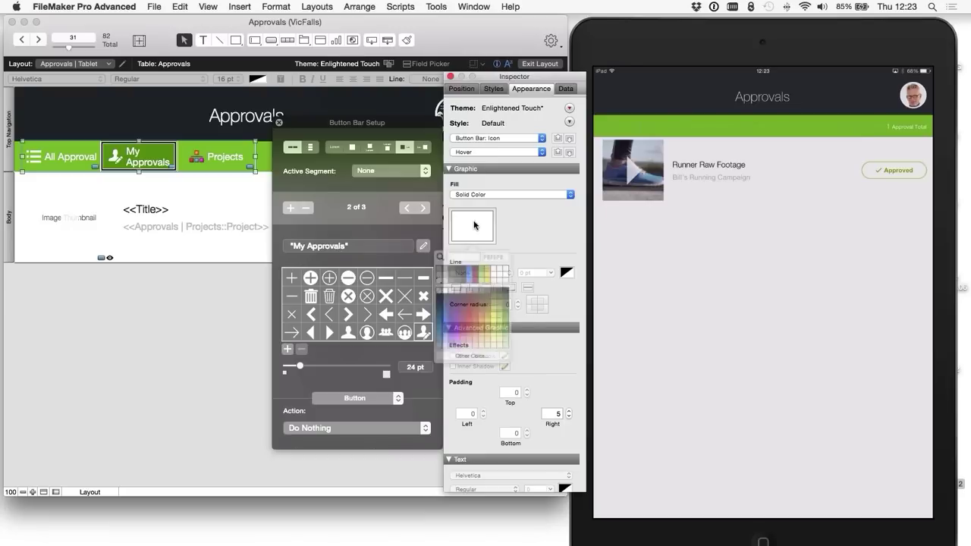
pyautogui.click(442, 287)
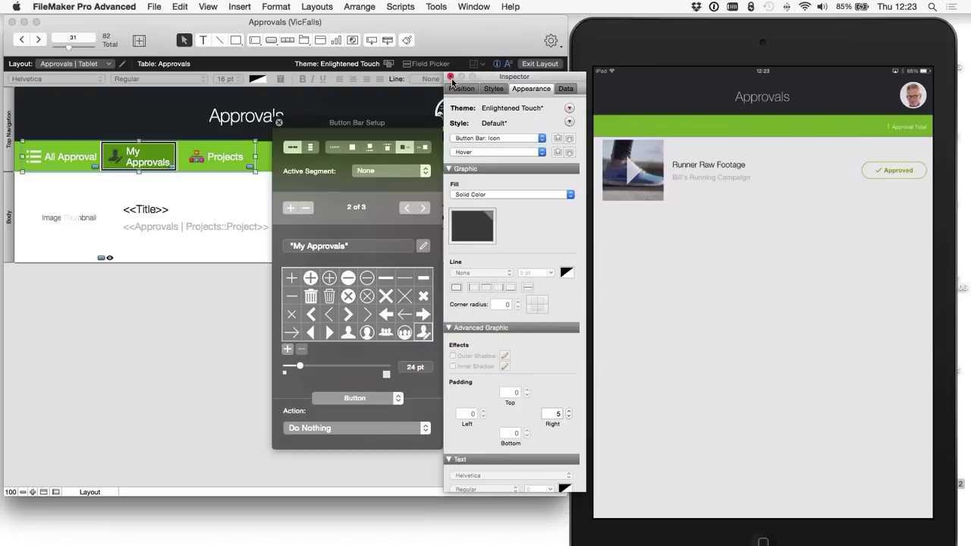
pyautogui.click(199, 161)
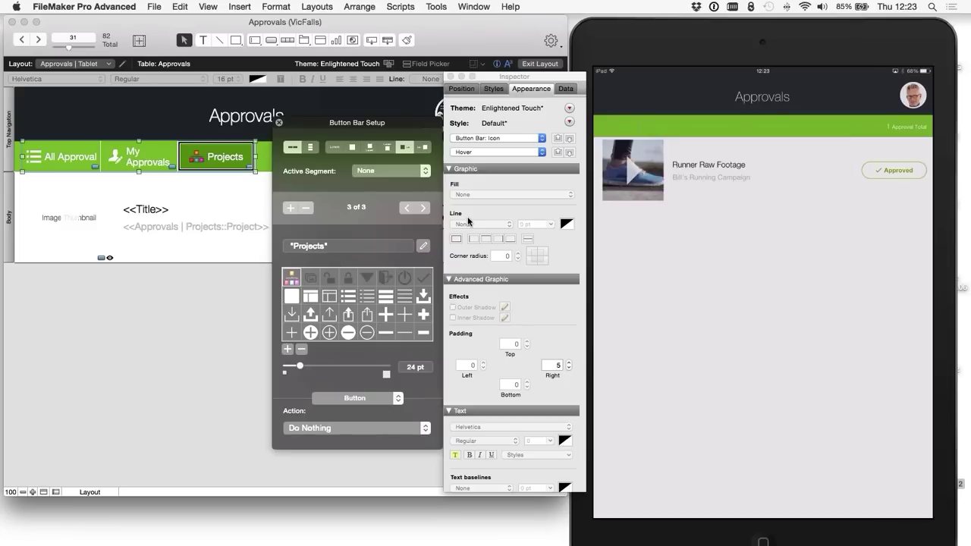
# Step: Insert Projects.svg from the Insert Picture dialog as the Projects segment icon
pyautogui.click(287, 352)
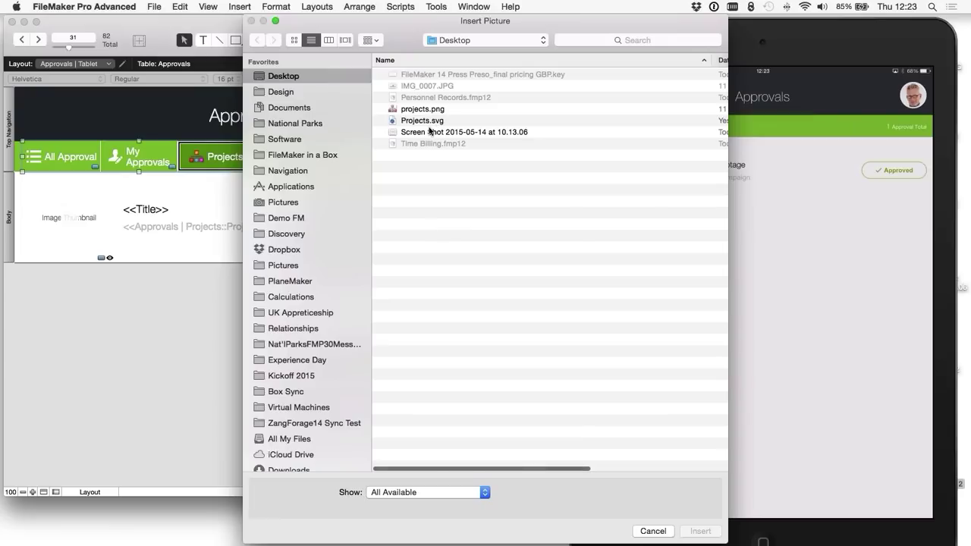
pyautogui.doubleClick(425, 120)
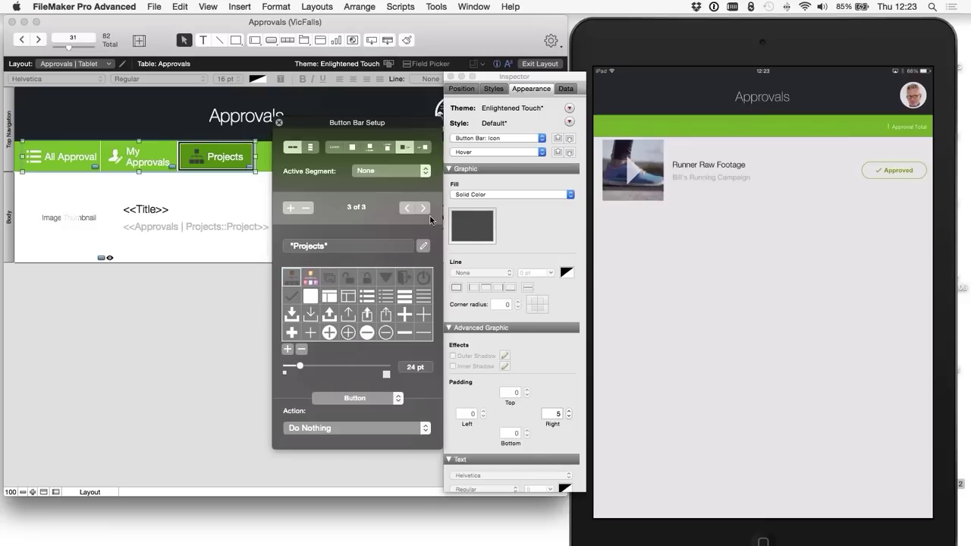
pyautogui.click(139, 161)
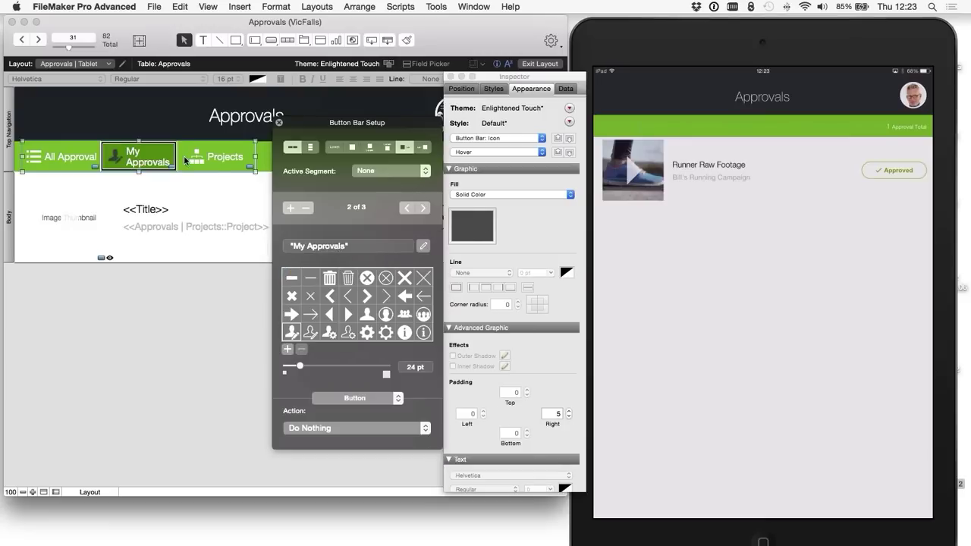
pyautogui.click(188, 157)
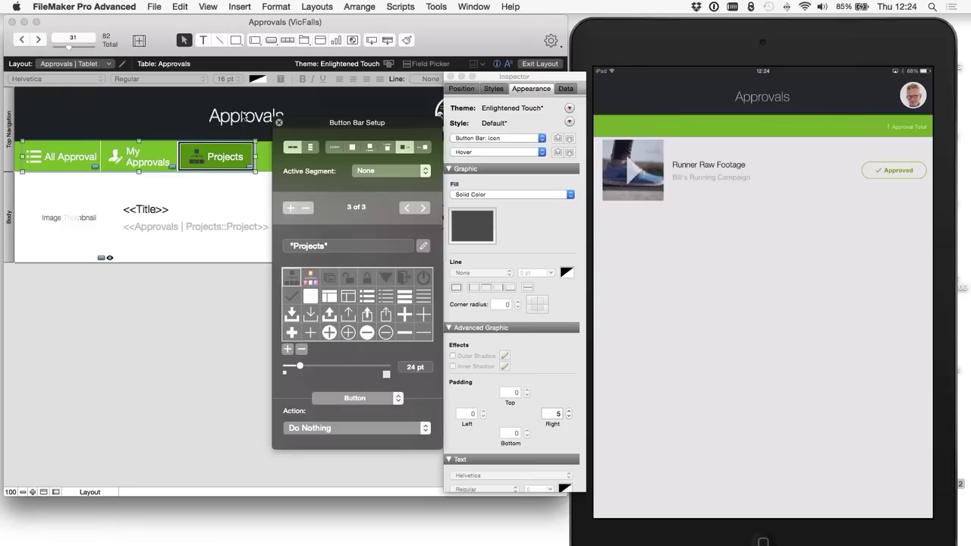
# Step: Exit Layout mode and save the layout changes
pyautogui.click(400, 103)
pyautogui.click(541, 67)
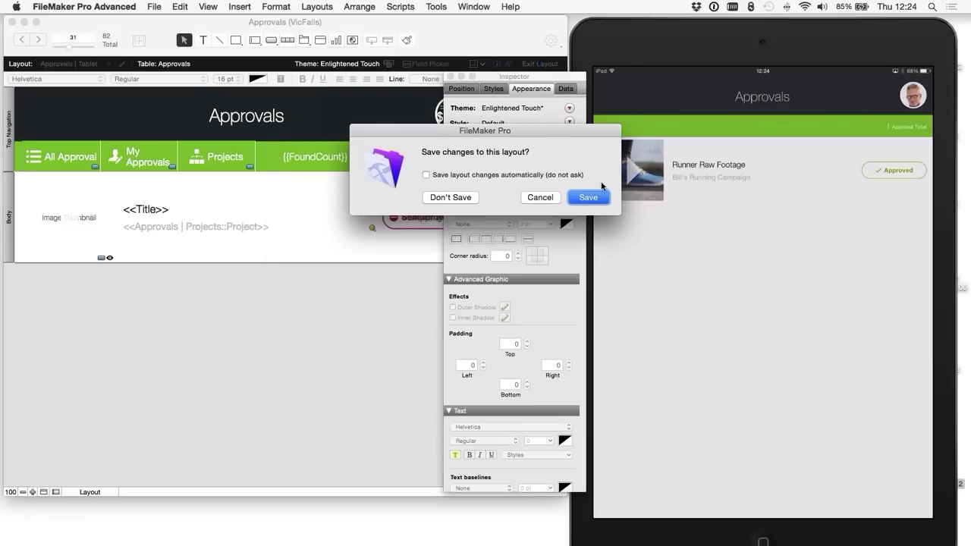
pyautogui.click(591, 196)
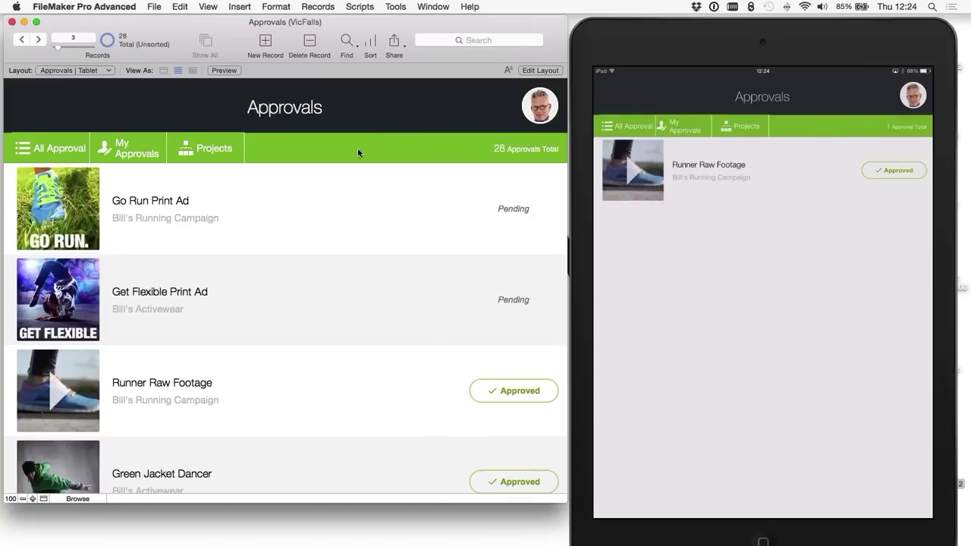
# Step: Widen the button bar so My Approvals fits on one line, then save and browse
pyautogui.click(541, 70)
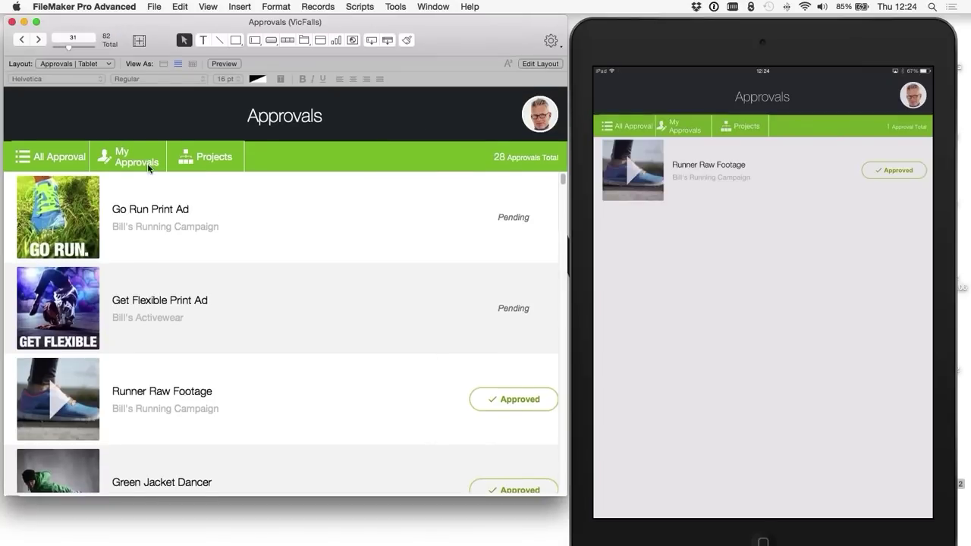
pyautogui.click(141, 143)
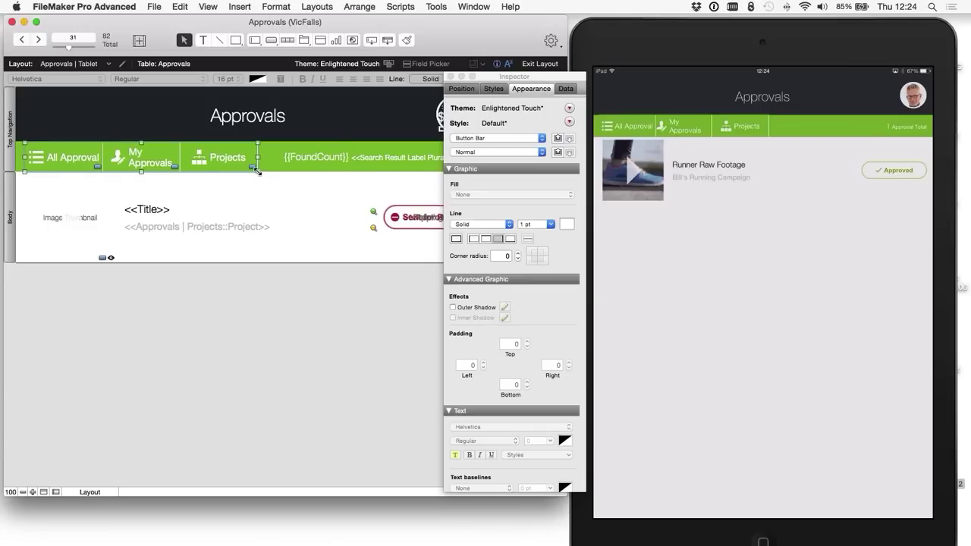
pyautogui.moveTo(259, 169); pyautogui.dragTo(264, 168)
pyautogui.click(220, 157)
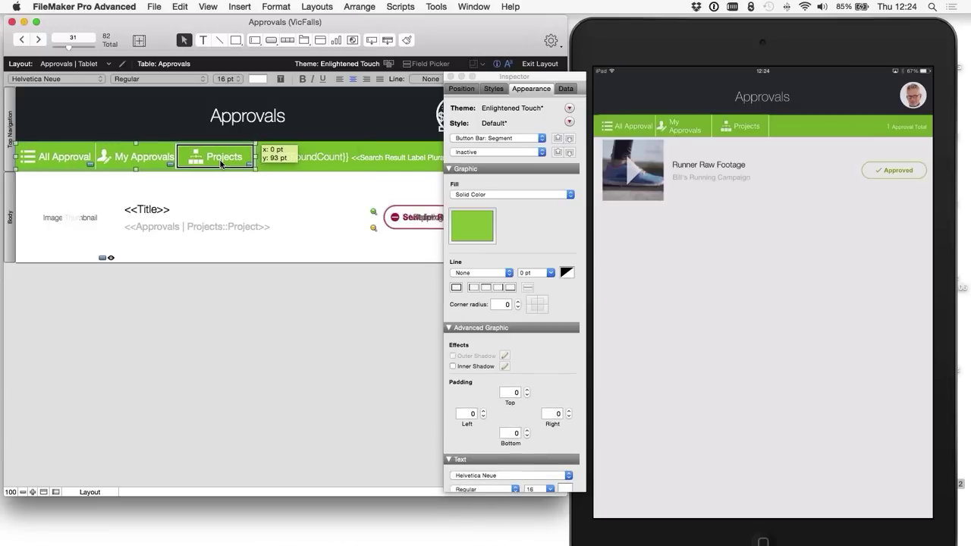
pyautogui.click(255, 126)
pyautogui.press('super+b')
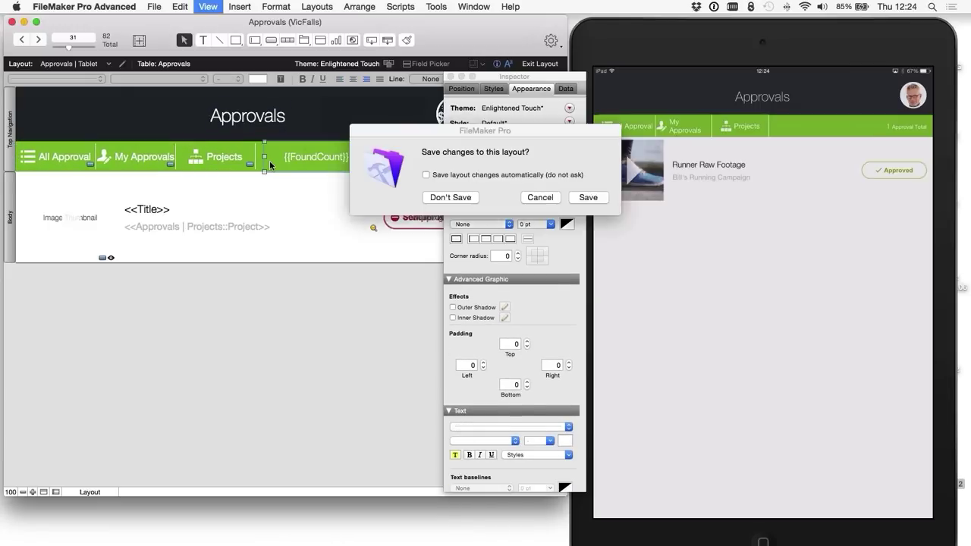
pyautogui.press('Return')
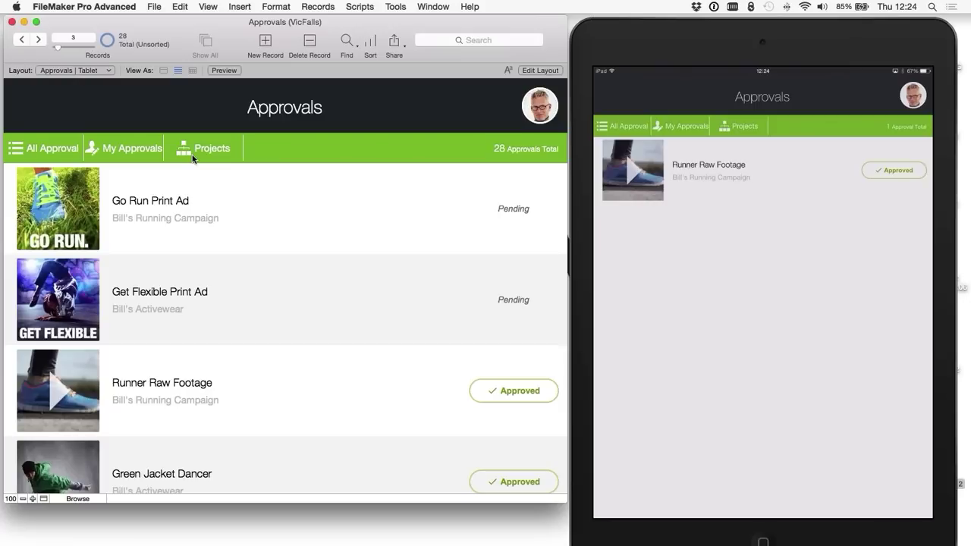
# Step: Open the Projects segment's setup and change its Action from Do Nothing to Single Step
pyautogui.click(553, 69)
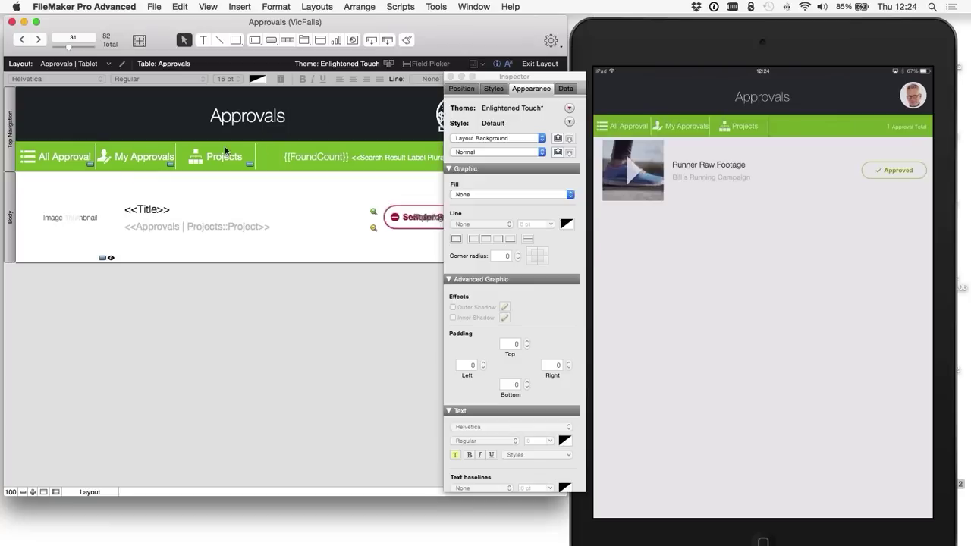
pyautogui.click(223, 162)
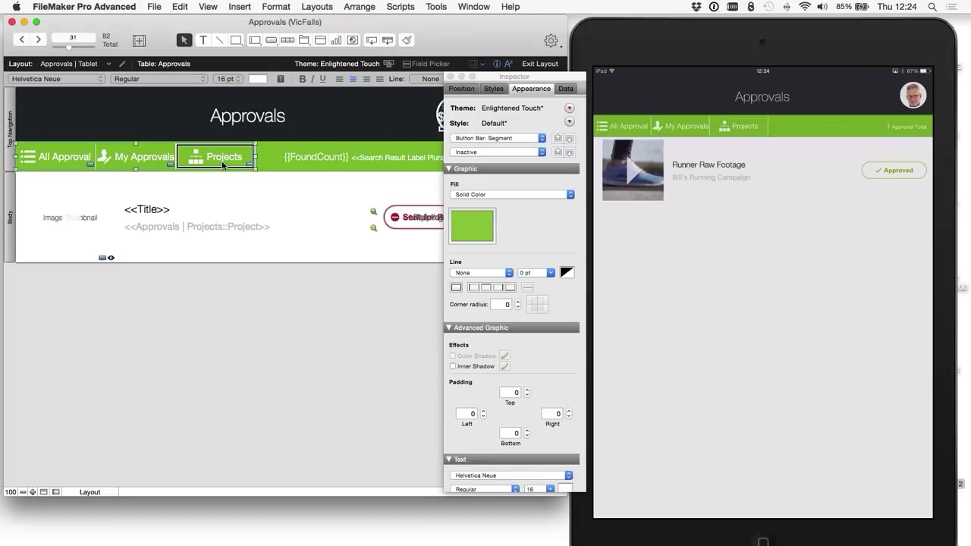
pyautogui.doubleClick(222, 163)
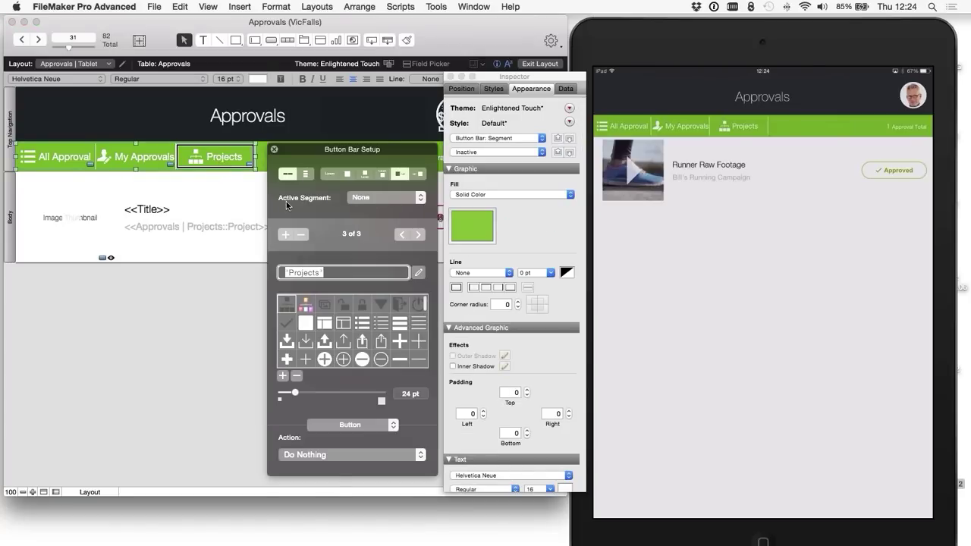
pyautogui.click(307, 456)
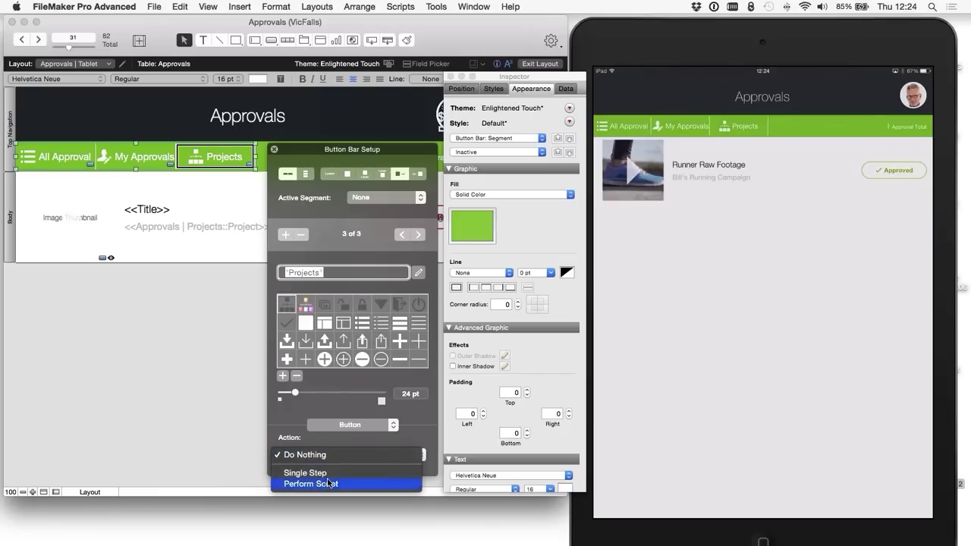
pyautogui.click(322, 473)
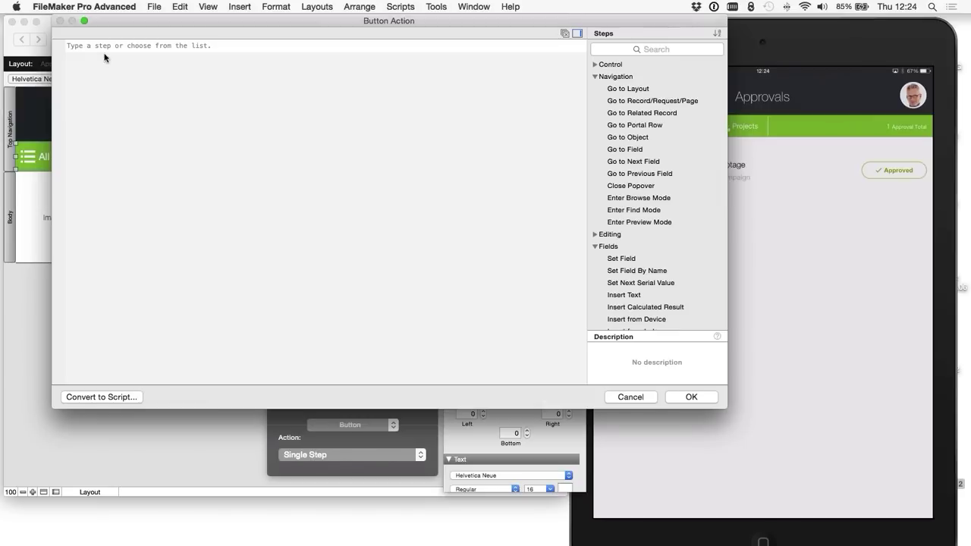
# Step: Add a Go to Layout step to the button action, using the gtl shortcut
pyautogui.click(290, 62)
pyautogui.click(643, 50)
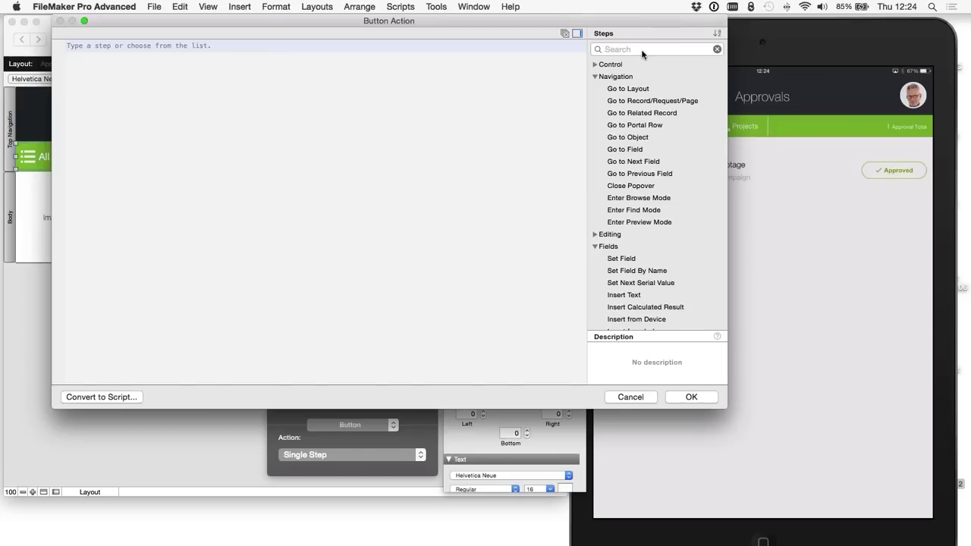
pyautogui.write('go to')
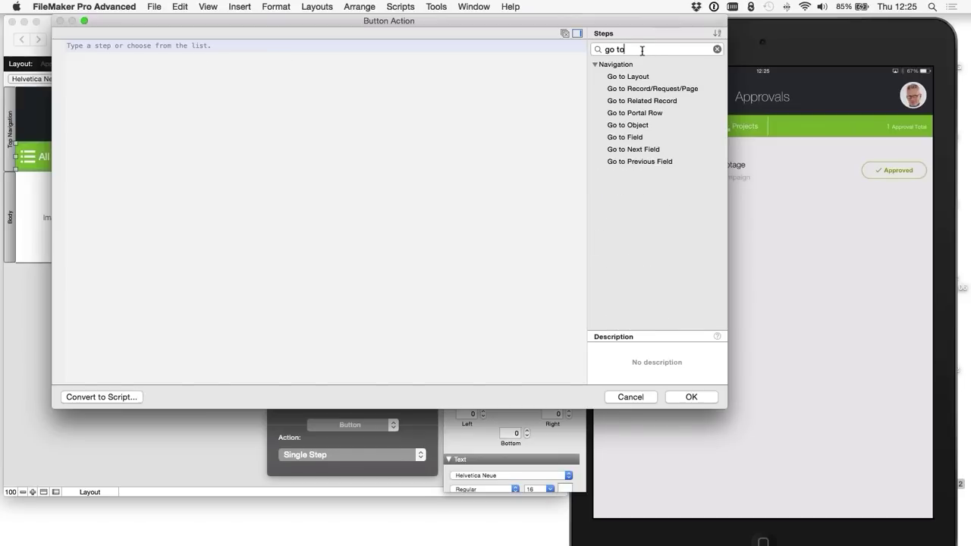
pyautogui.doubleClick(628, 77)
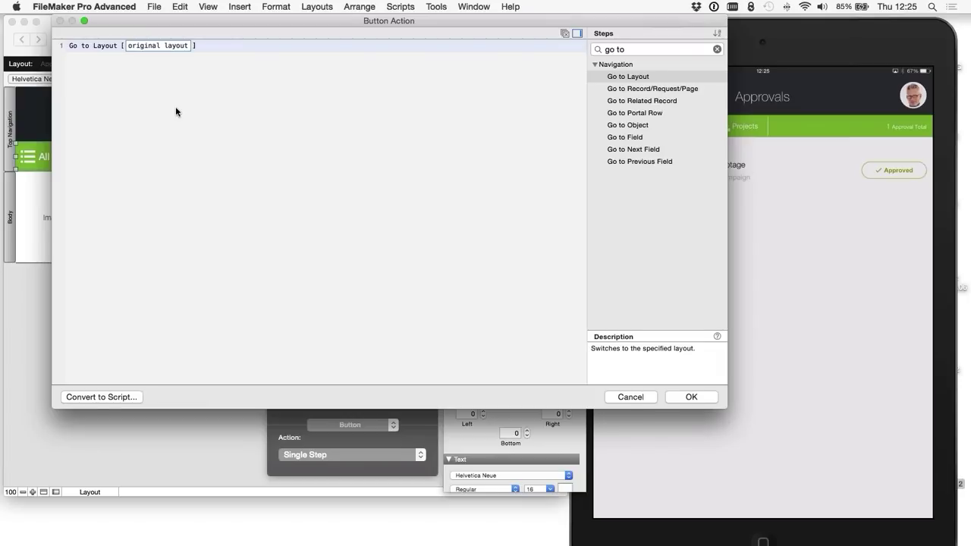
pyautogui.click(205, 45)
pyautogui.press('BackSpace')
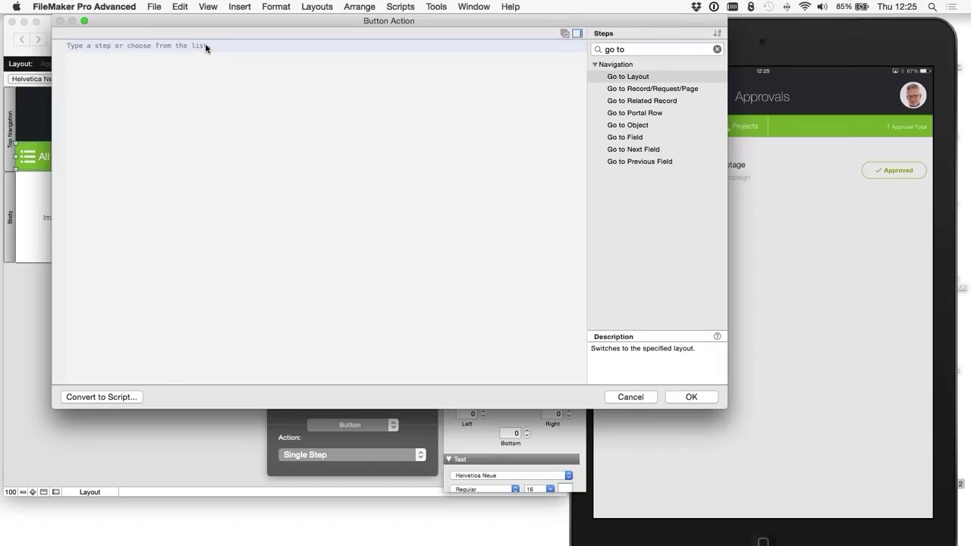
pyautogui.write('g')
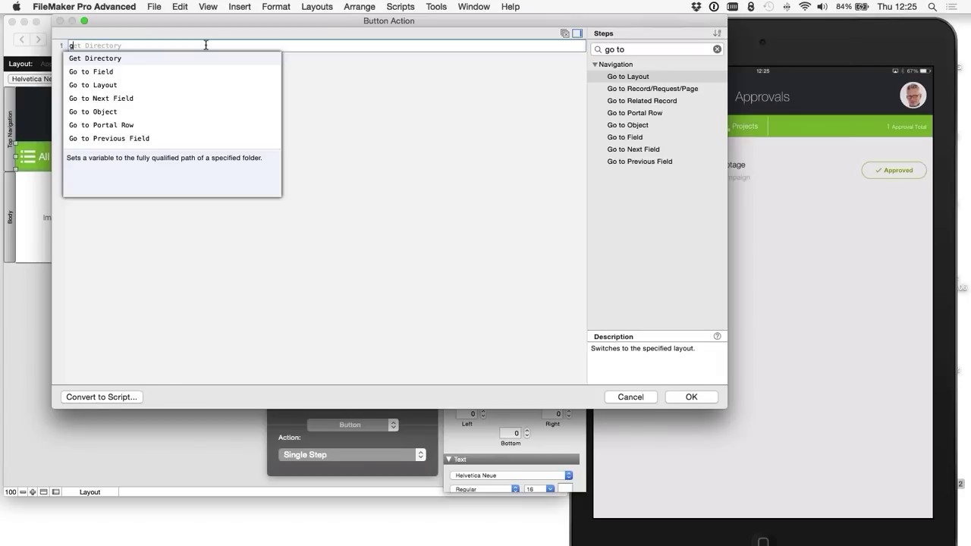
pyautogui.write('tl')
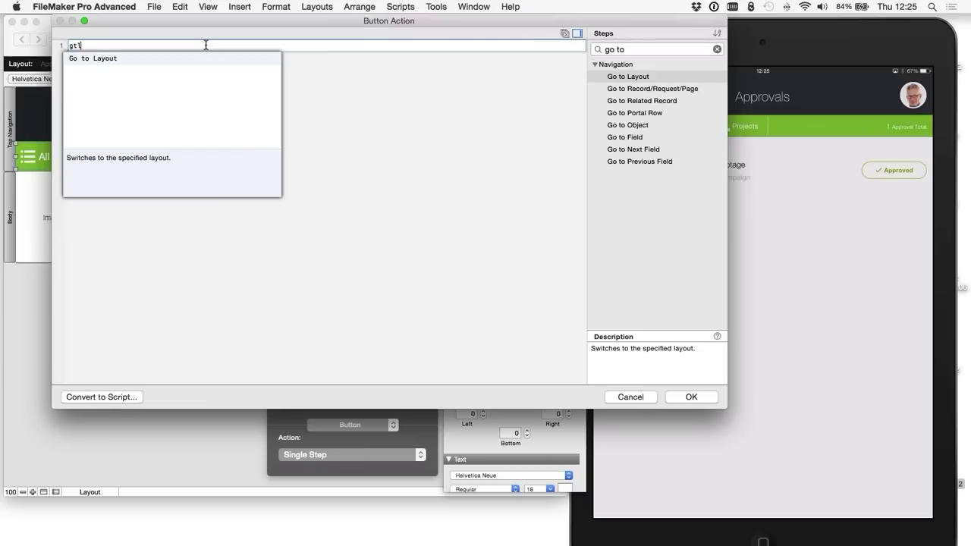
pyautogui.press('Return')
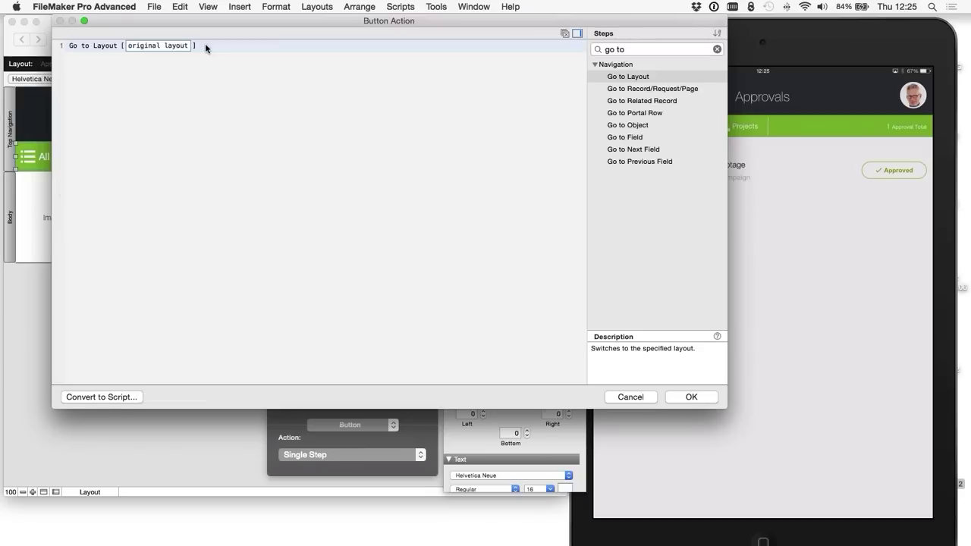
# Step: Set the step's target to the Projects | Tablet layout and accept it
pyautogui.click(205, 47)
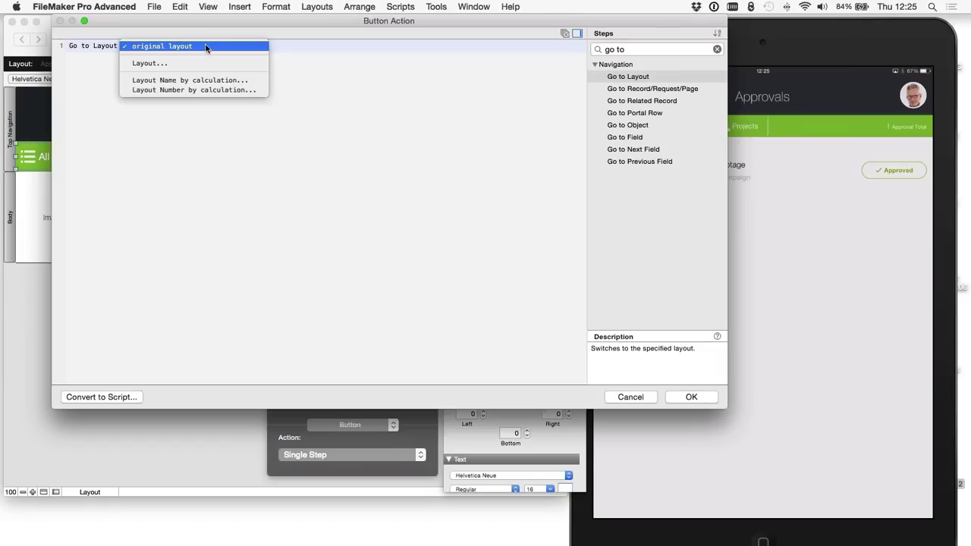
pyautogui.press('Down')
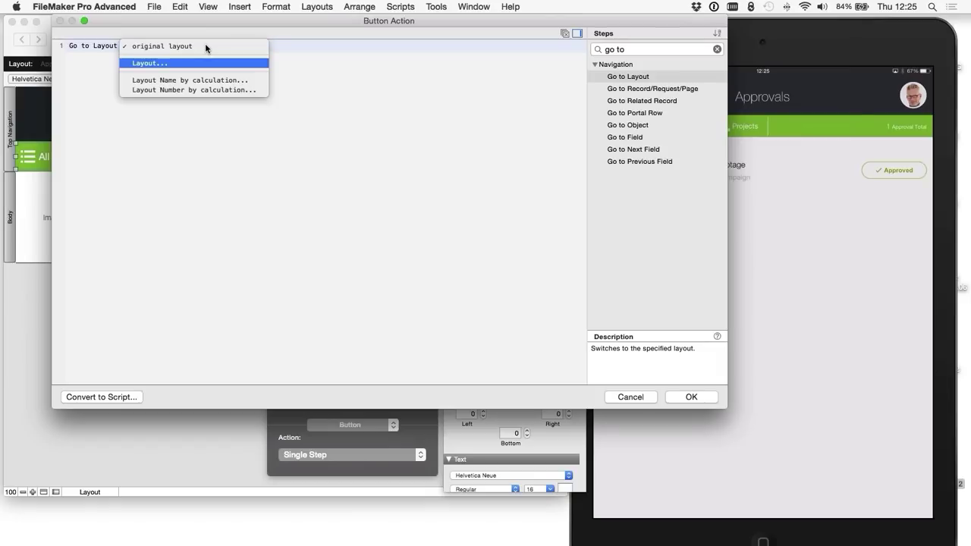
pyautogui.press('Return')
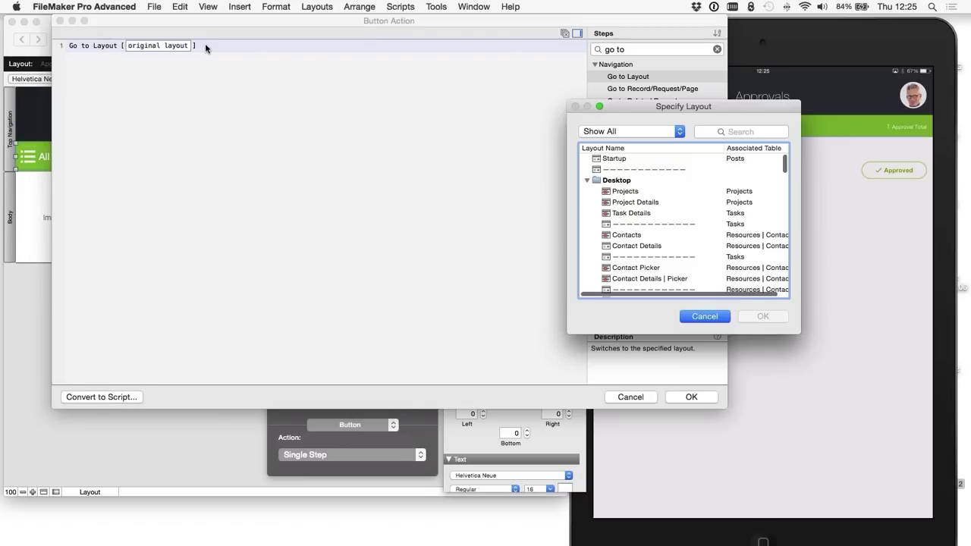
pyautogui.press('Down')
pyautogui.press('Down')
pyautogui.press('Down')
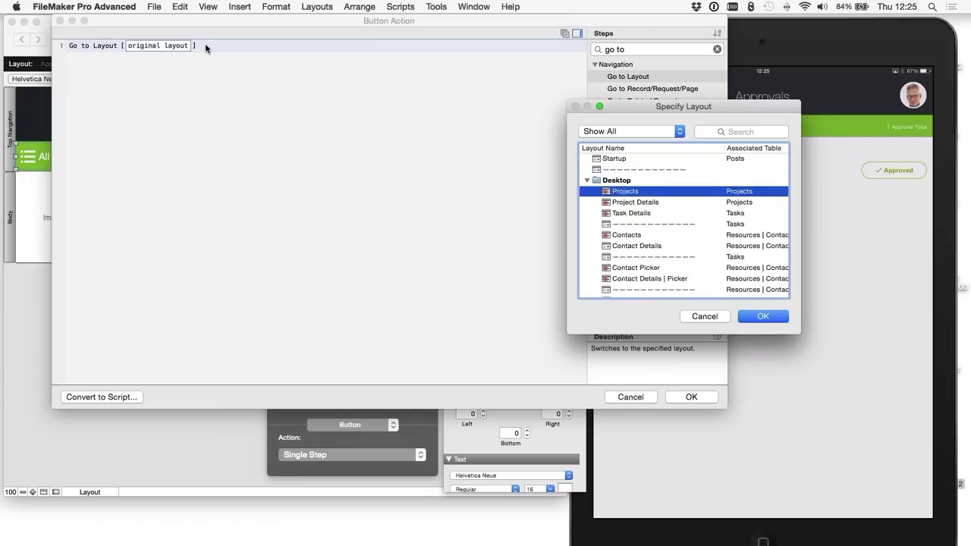
pyautogui.press('Up')
pyautogui.press('Left')
pyautogui.press('Down')
pyautogui.press('Down')
pyautogui.press('Down')
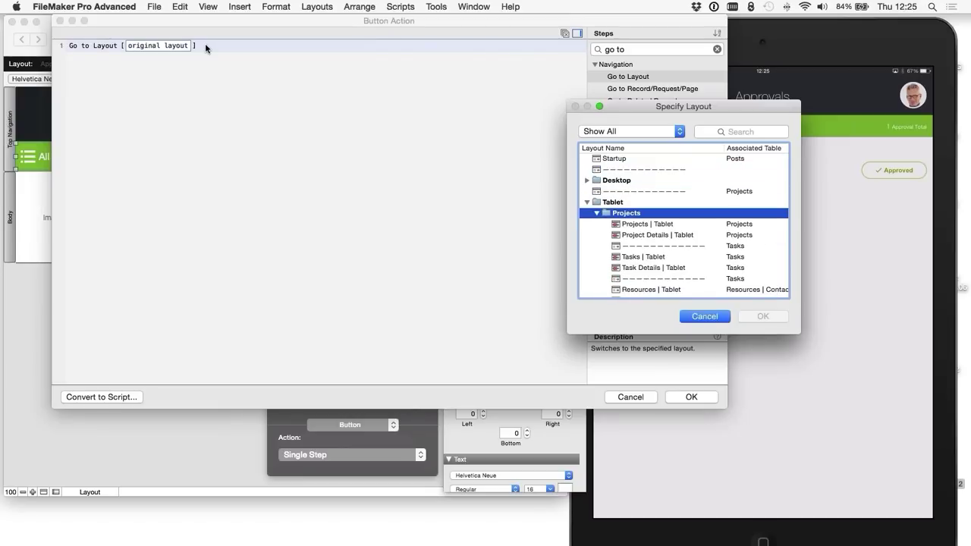
pyautogui.press('Down')
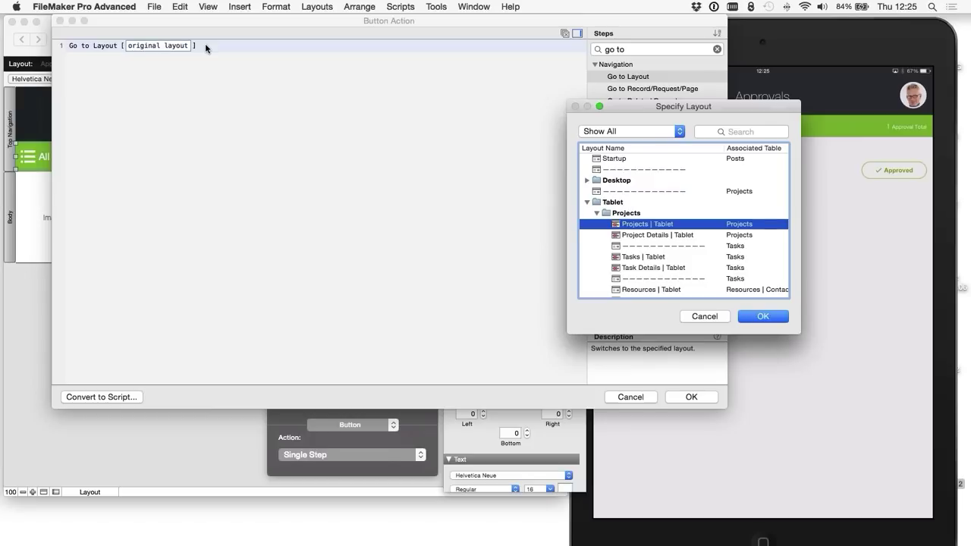
pyautogui.press('Return')
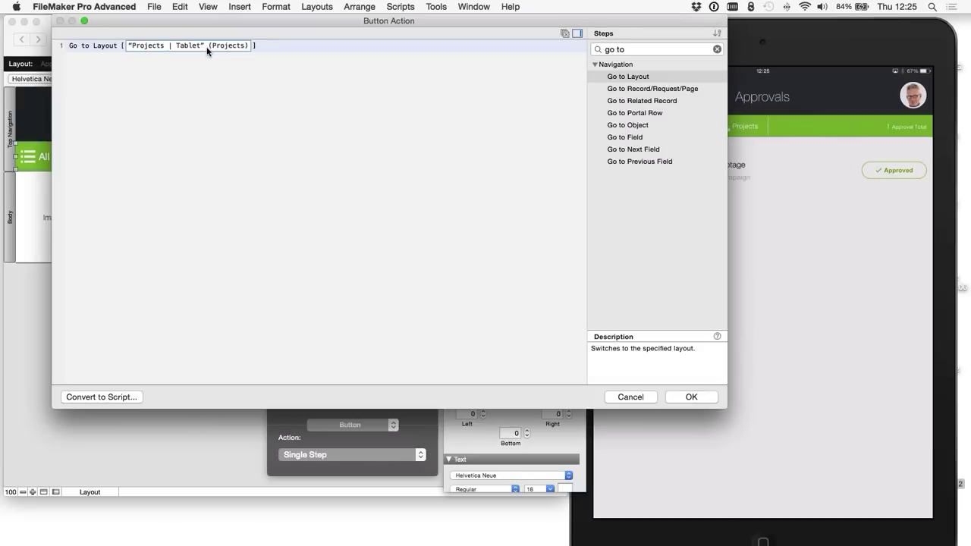
pyautogui.click(692, 397)
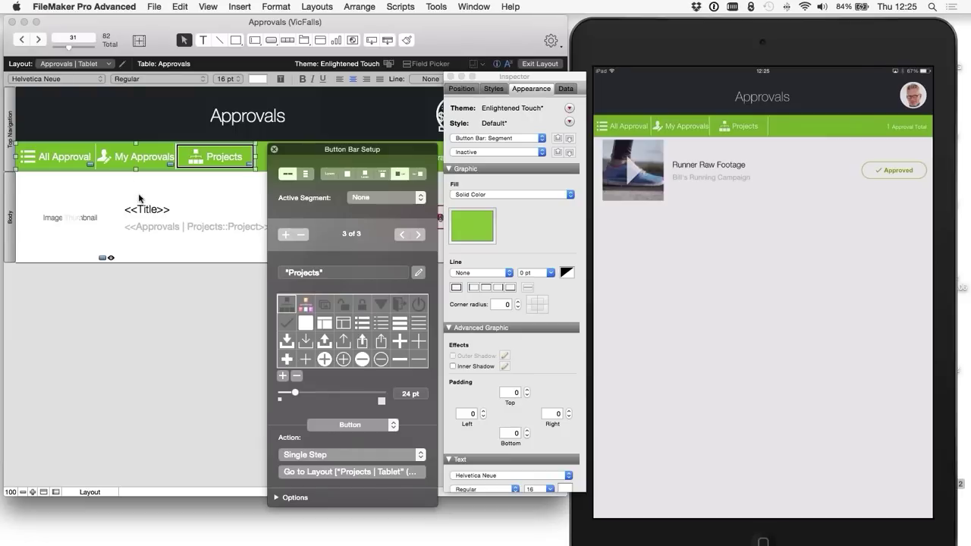
# Step: Save the layout, confirm Projects opens the Projects list, return to Approvals, and resume editing
pyautogui.press('super+b')
pyautogui.press('Return')
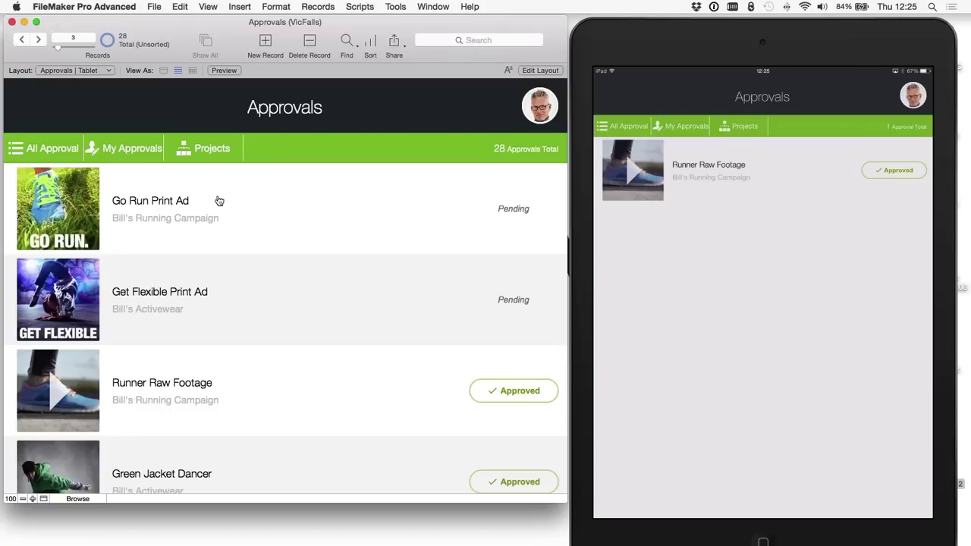
pyautogui.click(206, 149)
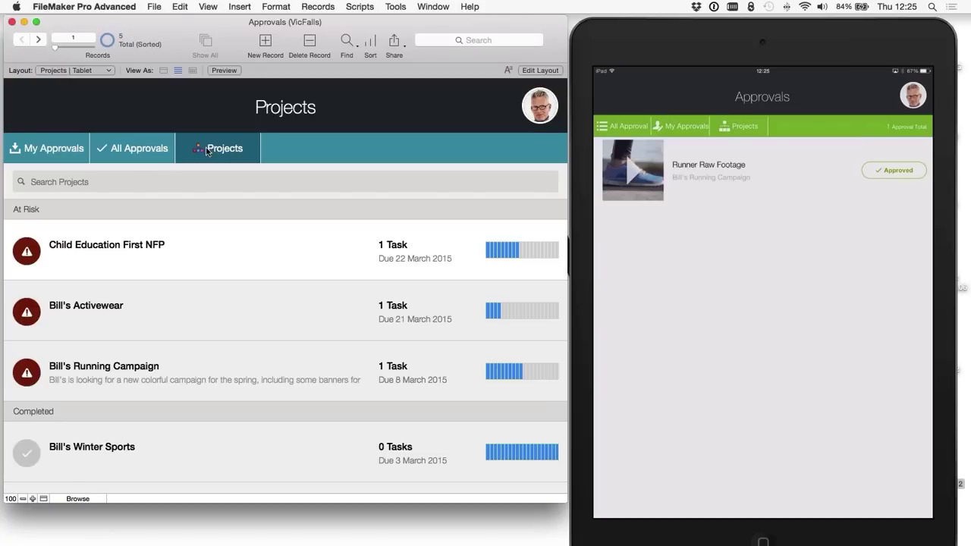
pyautogui.click(149, 148)
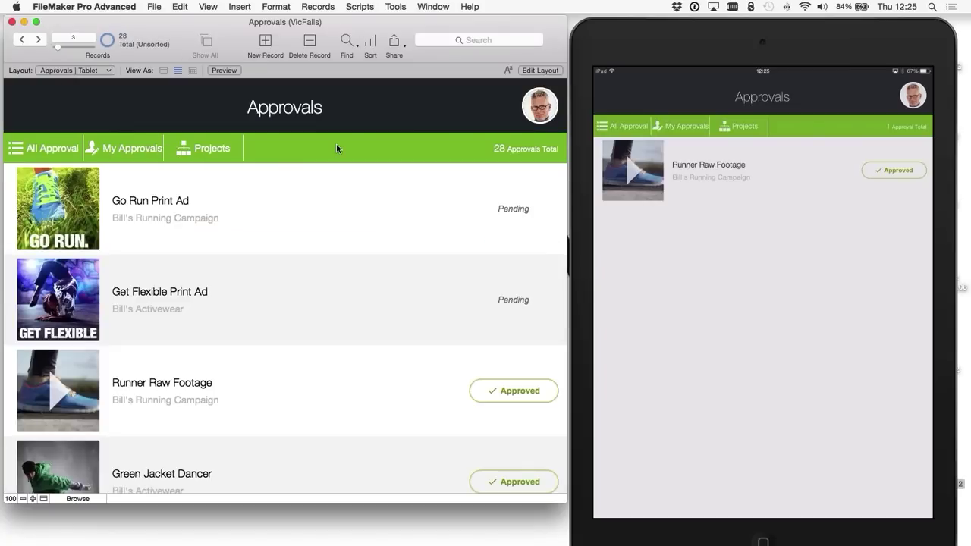
pyautogui.click(539, 69)
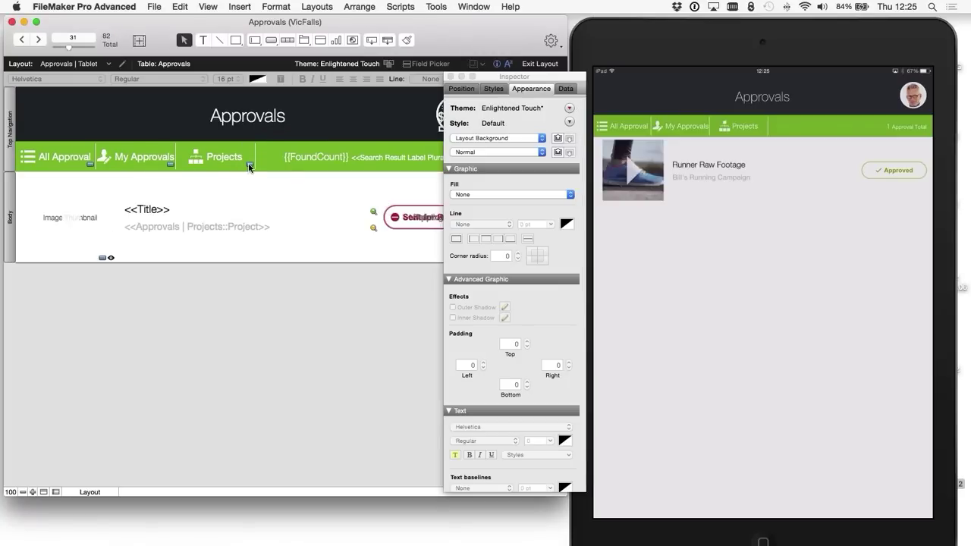
pyautogui.moveTo(249, 168)
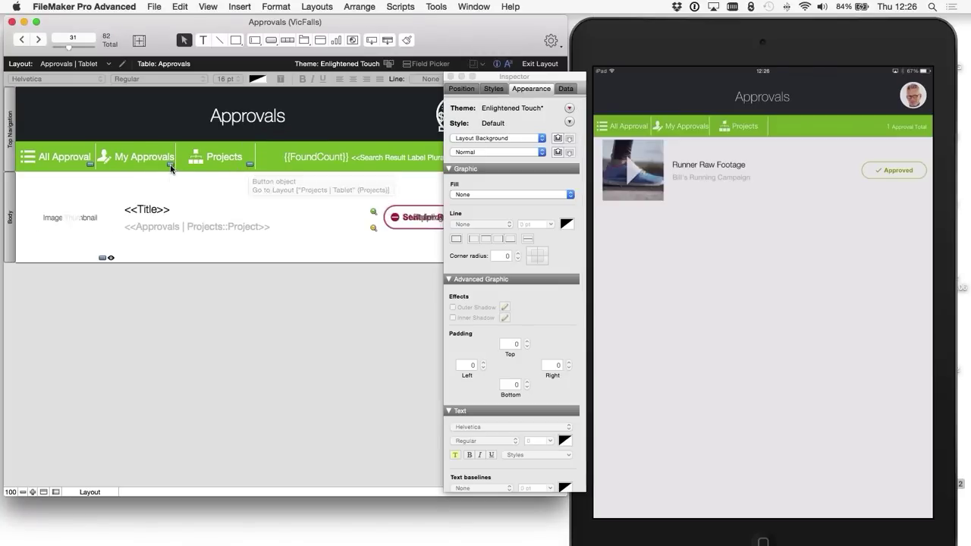
pyautogui.moveTo(174, 168)
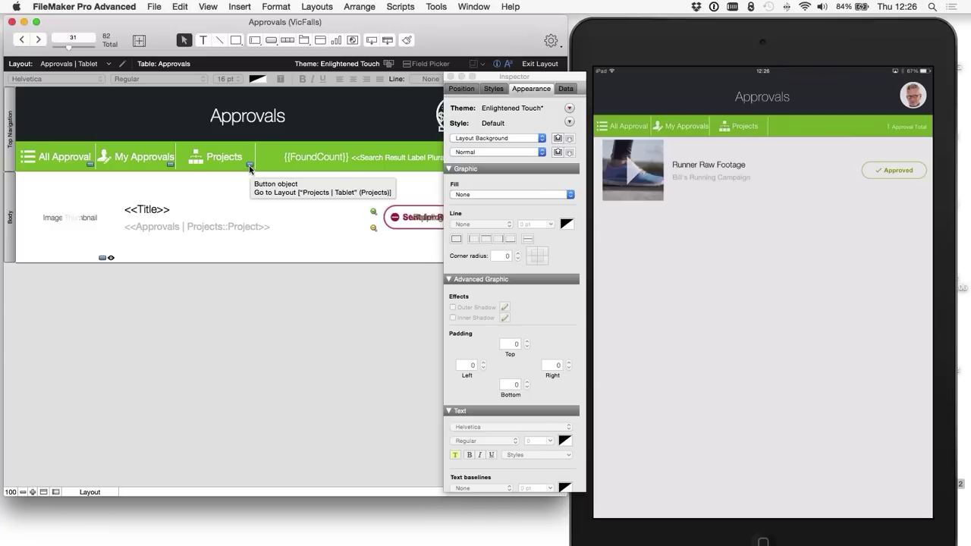
pyautogui.moveTo(111, 260)
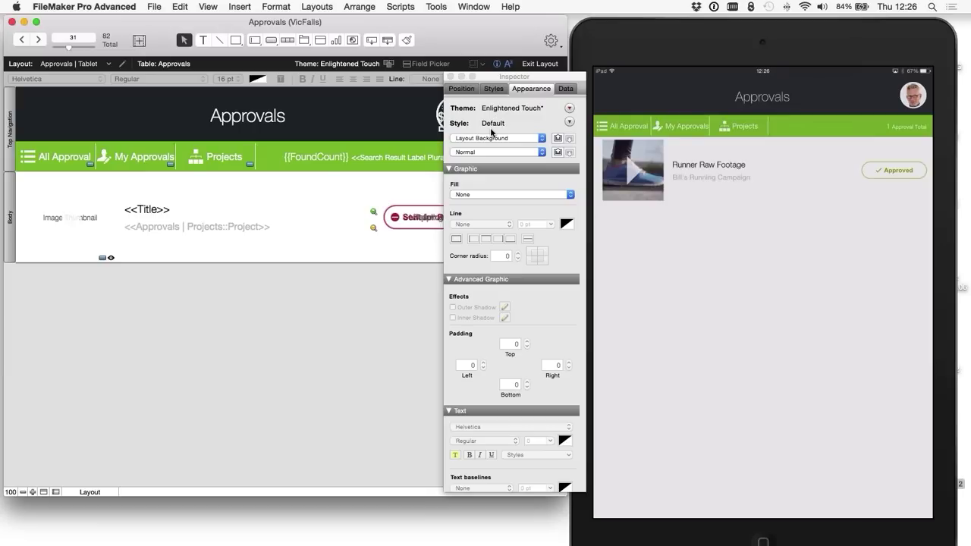
# Step: Convert the Projects segment's Go to Layout step into a script named 'Go to Projects'
pyautogui.click(226, 163)
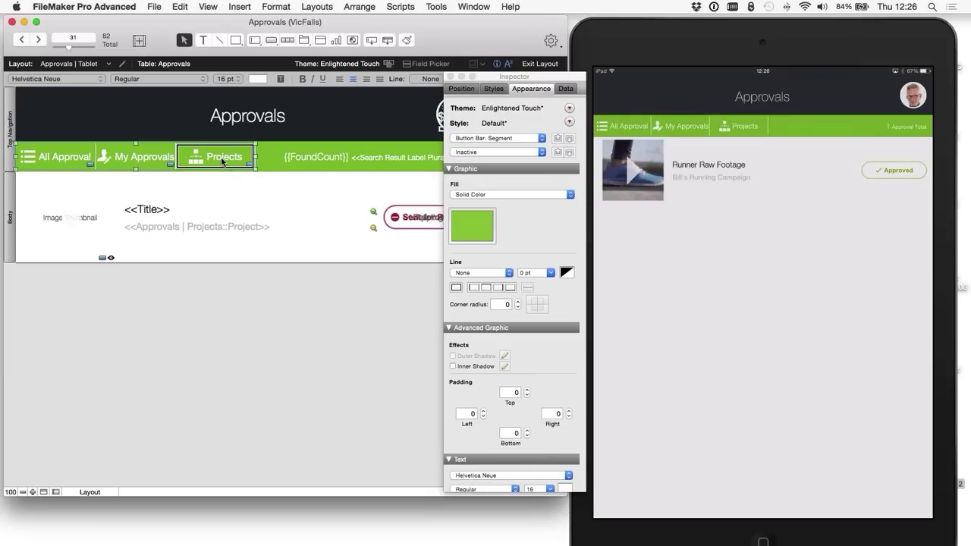
pyautogui.doubleClick(223, 162)
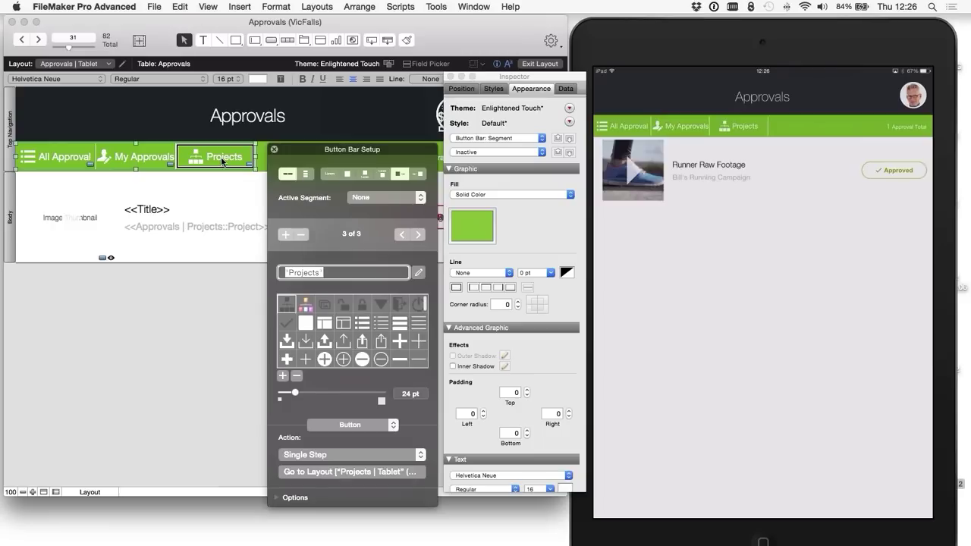
pyautogui.click(304, 456)
pyautogui.click(303, 456)
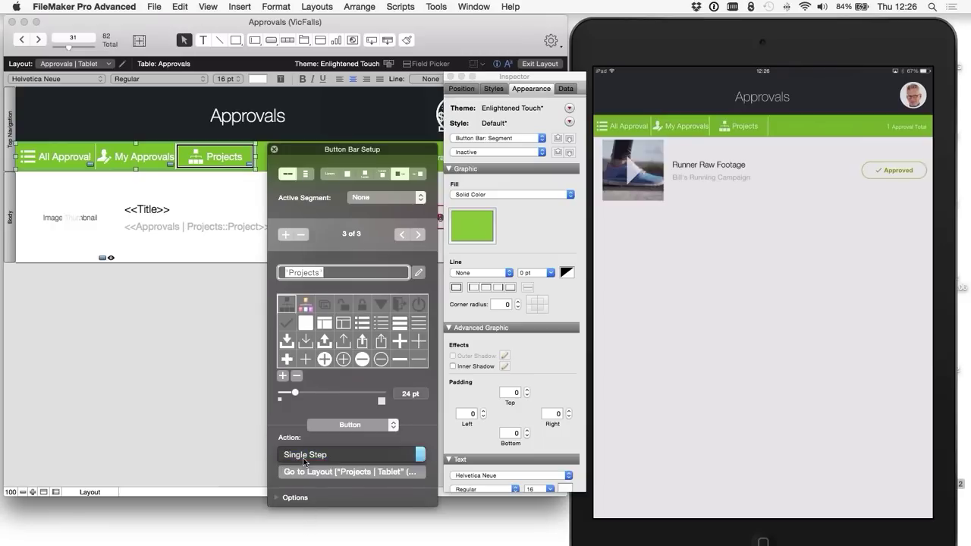
pyautogui.click(326, 471)
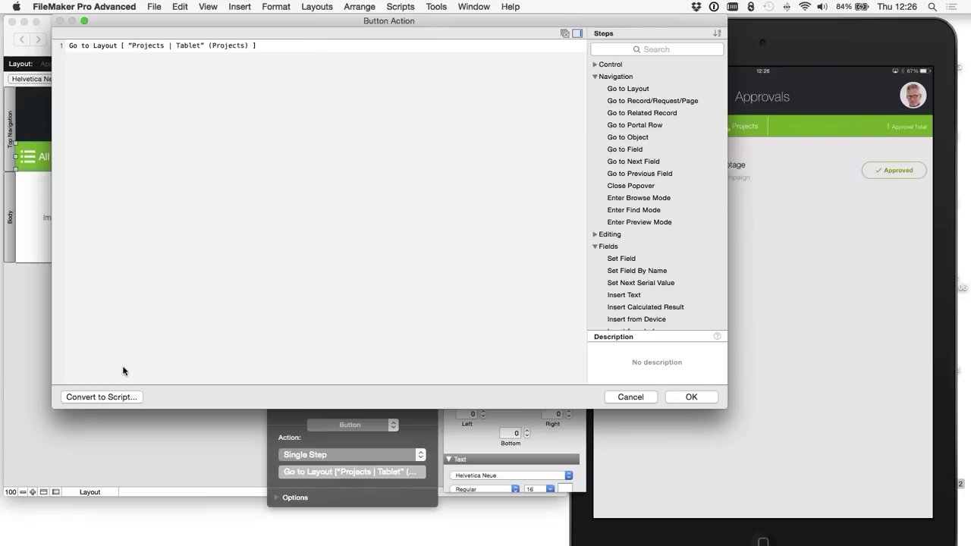
pyautogui.click(89, 397)
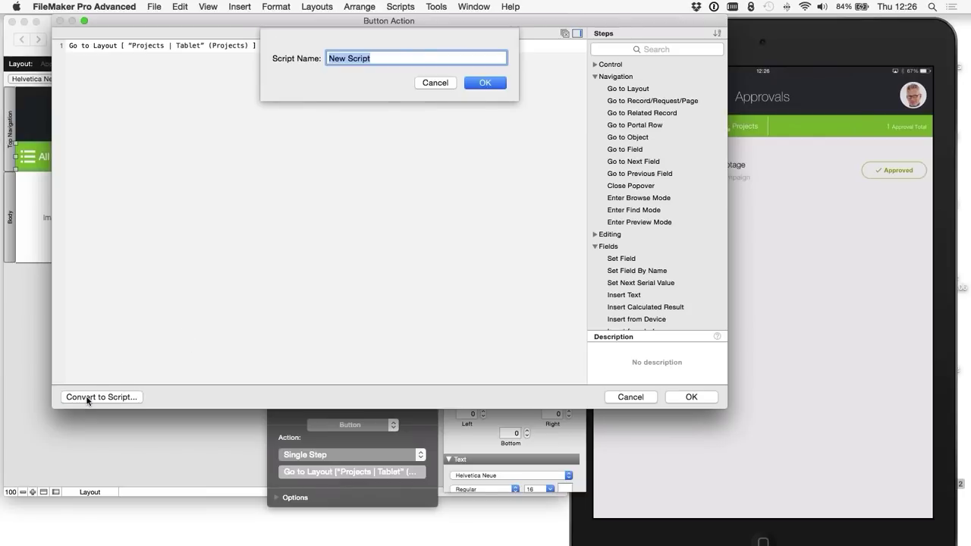
pyautogui.write('Go to ')
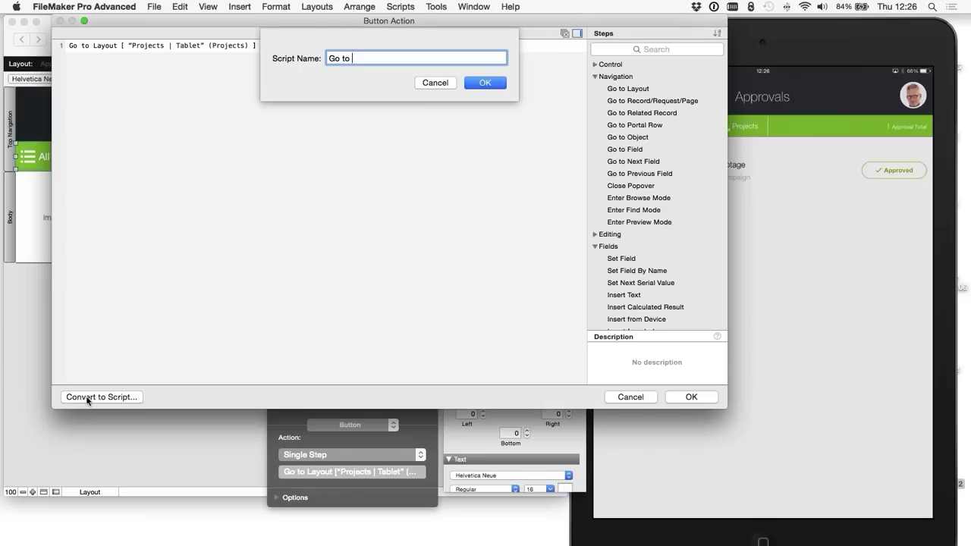
pyautogui.write('Projects')
pyautogui.press('BackSpace')
pyautogui.press('BackSpace')
pyautogui.press('BackSpace')
pyautogui.press('BackSpace')
pyautogui.press('BackSpace')
pyautogui.press('BackSpace')
pyautogui.write('ojects')
pyautogui.press('Return')
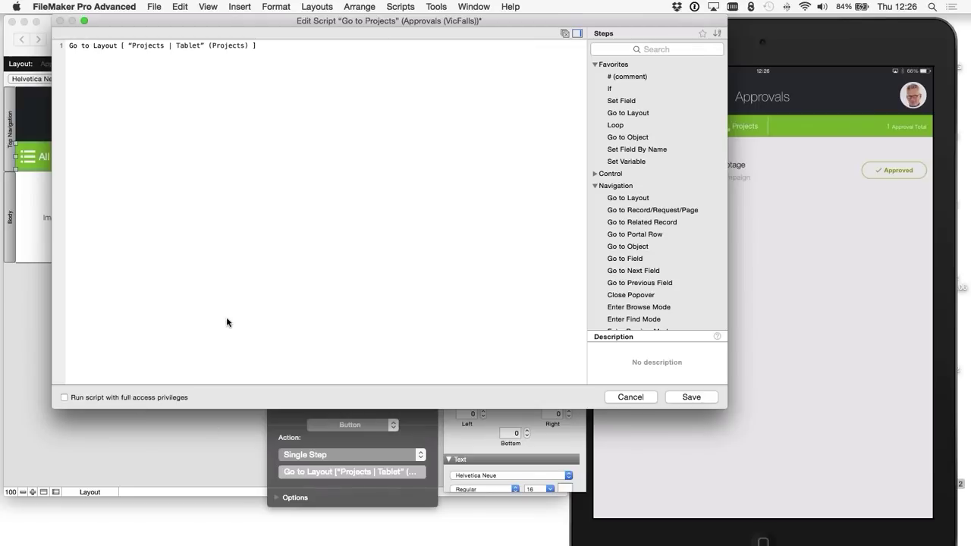
# Step: Add empty lines below the Go to Layout step and save the script
pyautogui.click(300, 43)
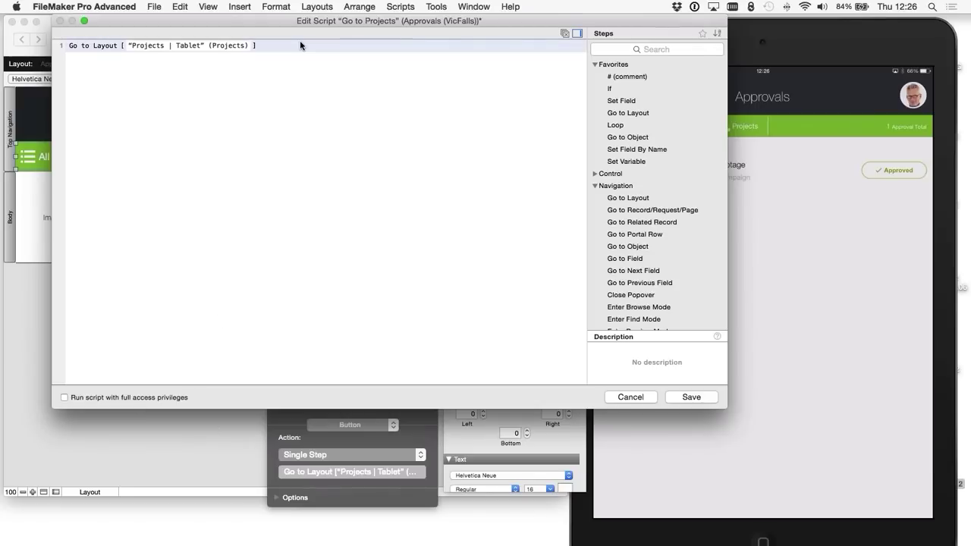
pyautogui.press('Return')
pyautogui.press('Return')
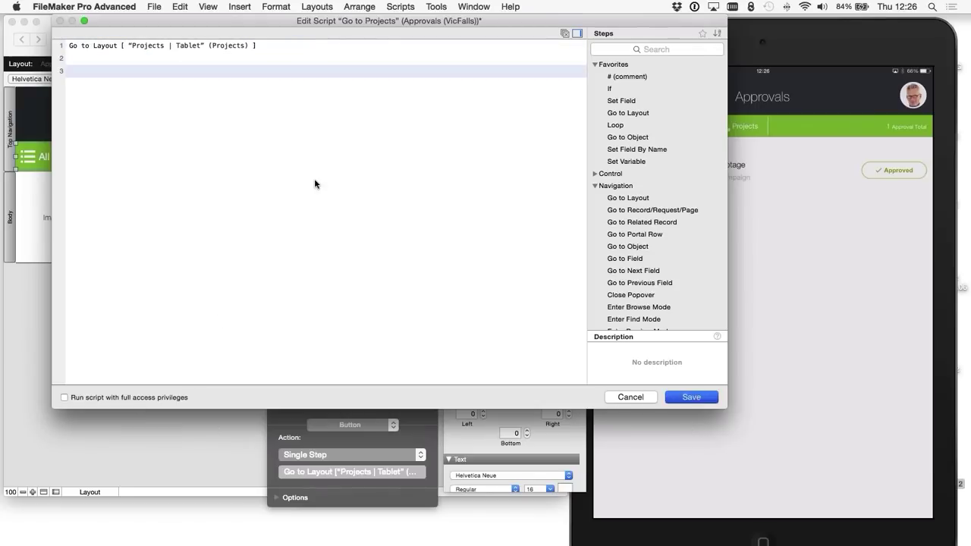
pyautogui.press('super+s')
pyautogui.click(400, 7)
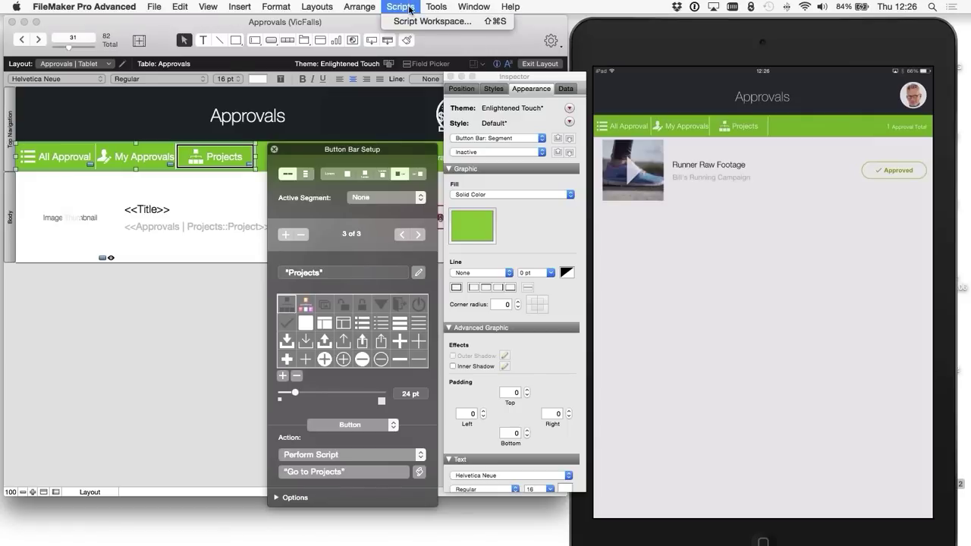
# Step: Open the Script Workspace, move it higher, and search the scripts list for 'project'
pyautogui.click(419, 23)
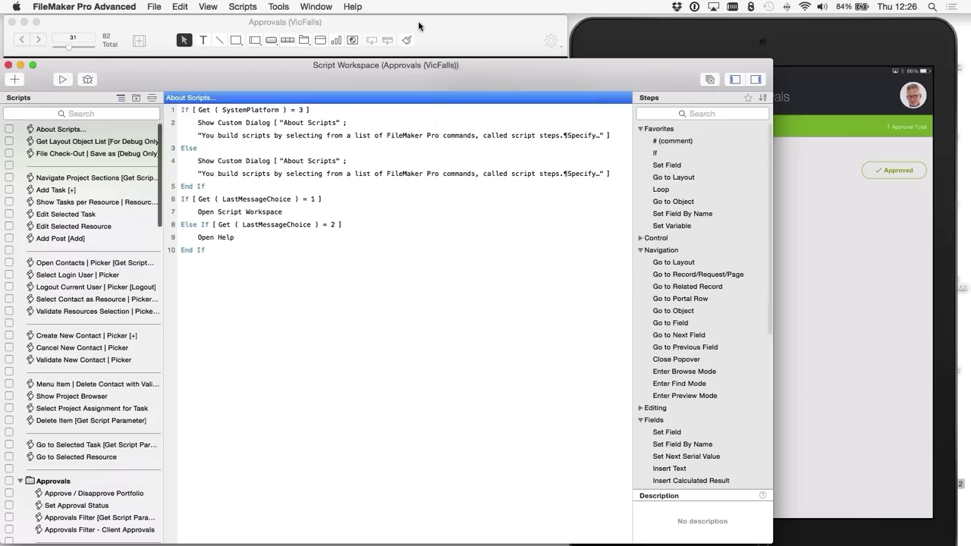
pyautogui.moveTo(484, 69); pyautogui.dragTo(487, 25)
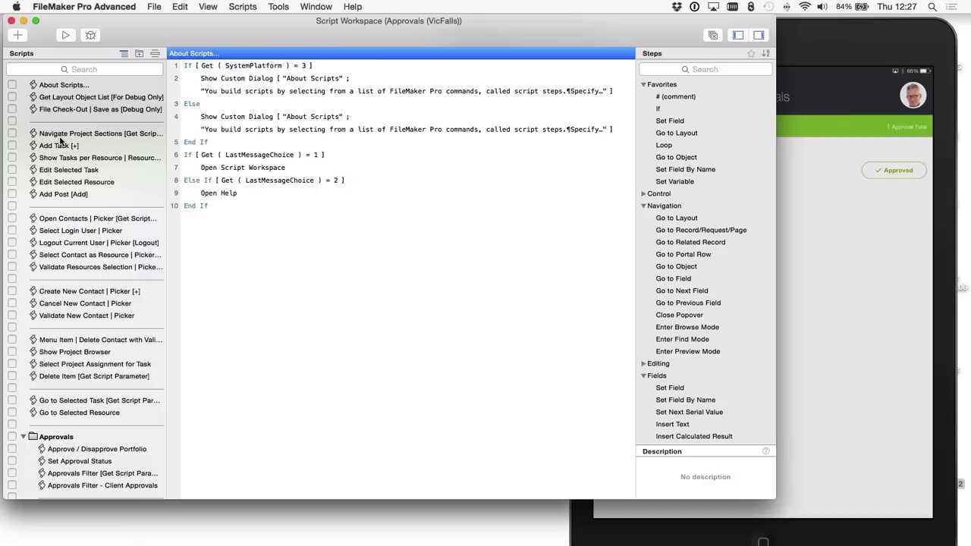
pyautogui.click(83, 68)
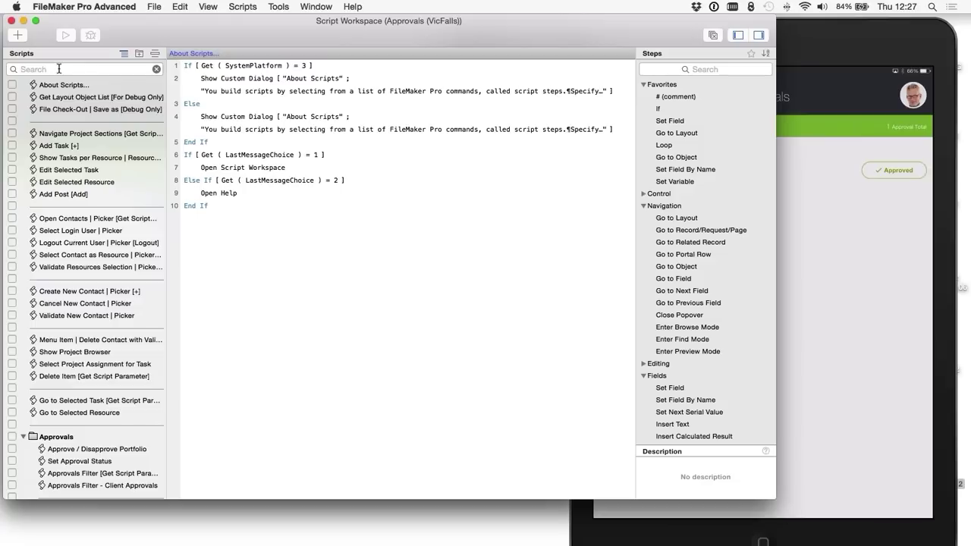
pyautogui.write('pro')
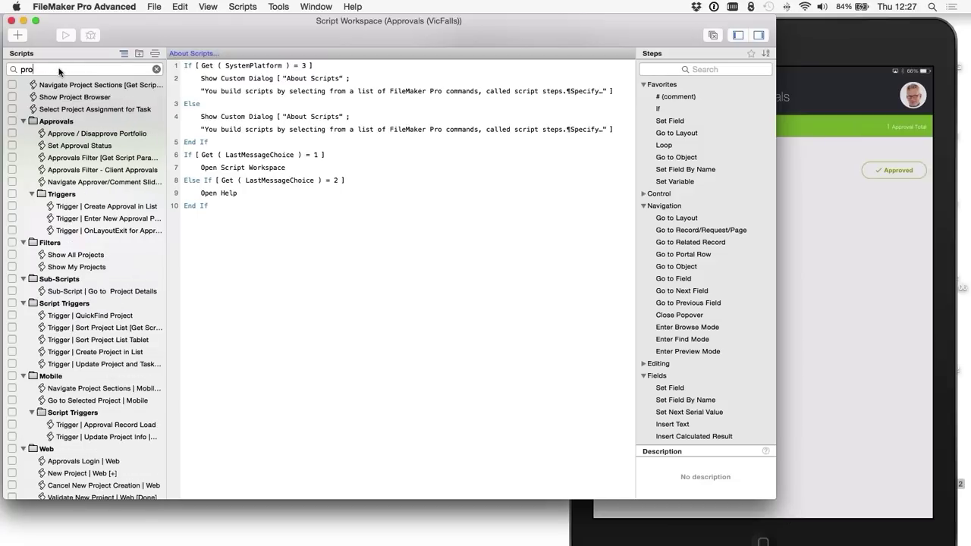
pyautogui.write('ject')
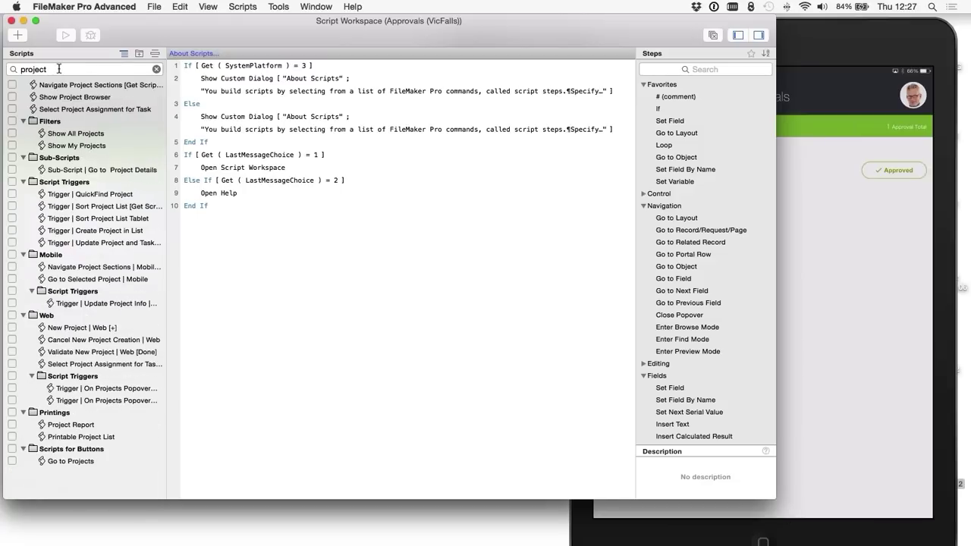
# Step: Narrow the search to 'projec' and open Go to Projects and Navigate Project Sections | Mobile
pyautogui.press('BackSpace')
pyautogui.click(70, 462)
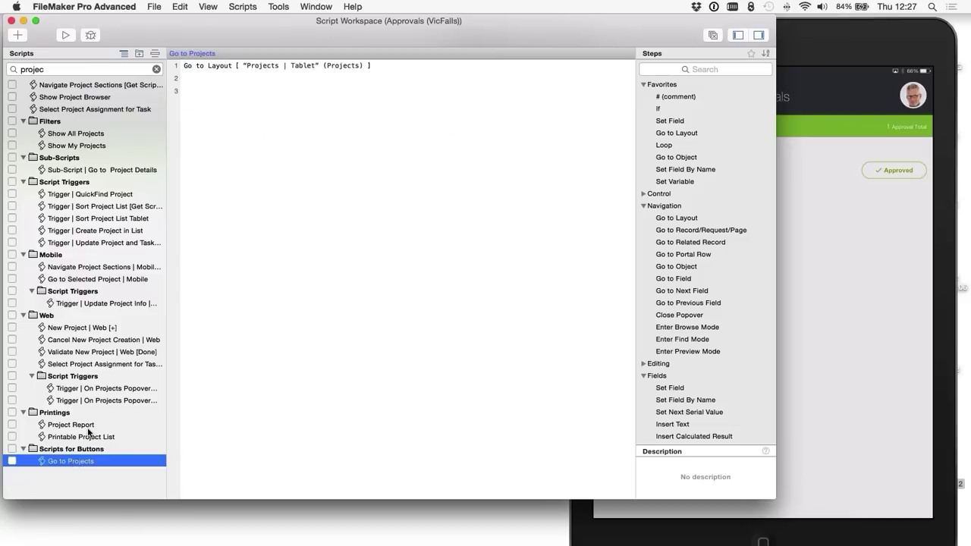
pyautogui.click(91, 268)
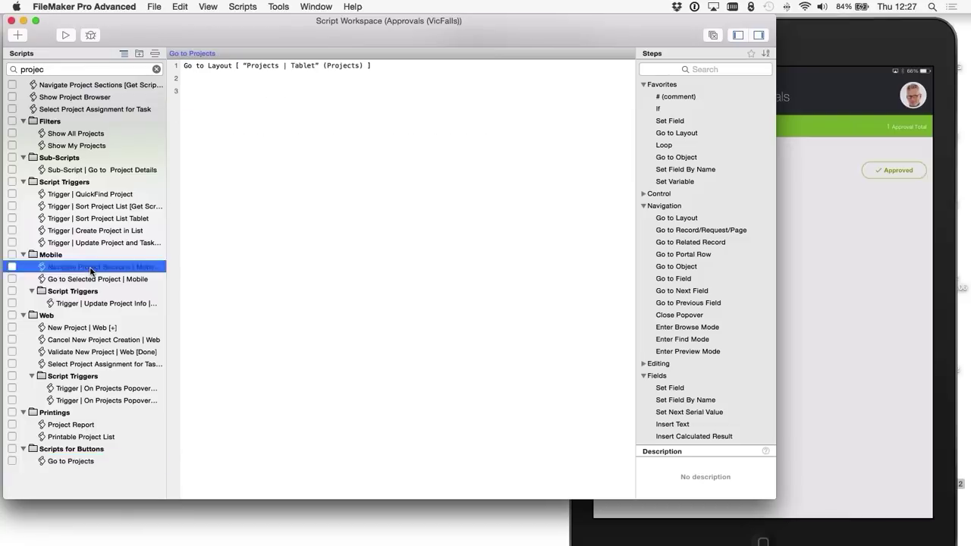
pyautogui.click(77, 465)
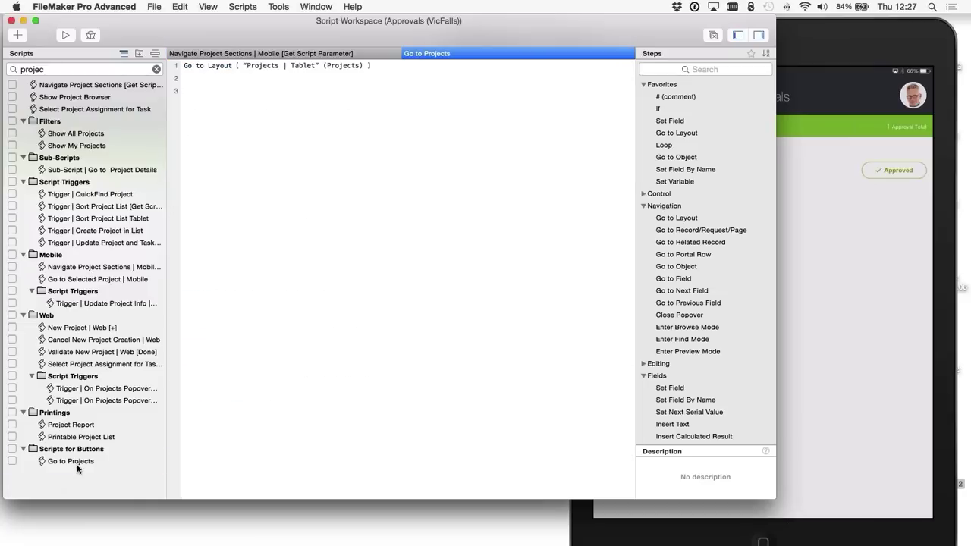
# Step: Move the Navigate Project Sections tab to its own window, then close that window
pyautogui.click(325, 53)
pyautogui.click(434, 54)
pyautogui.rightClick(438, 54)
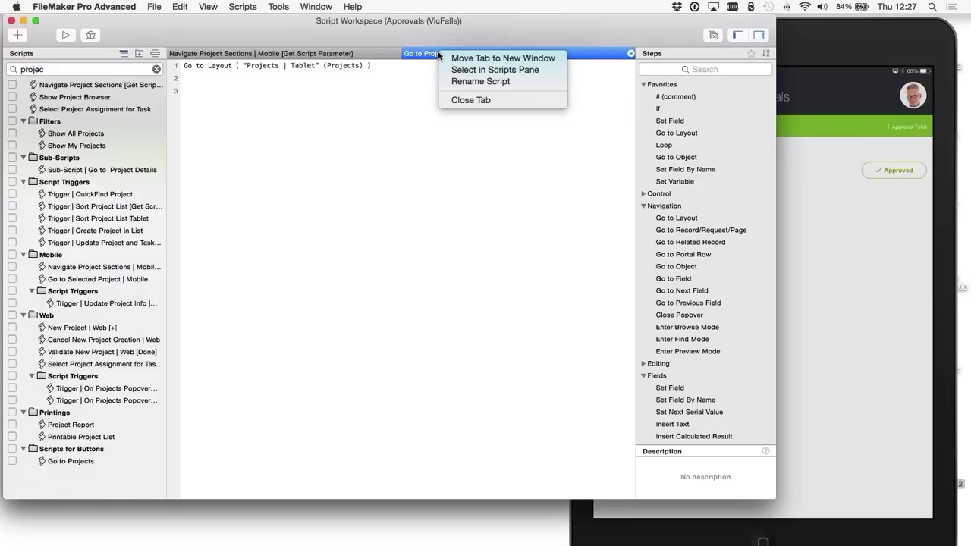
pyautogui.rightClick(313, 53)
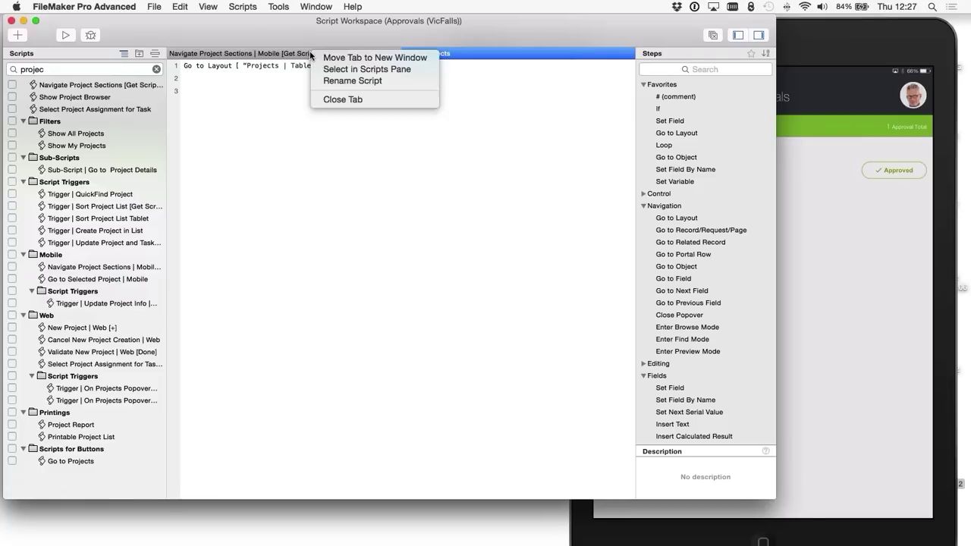
pyautogui.click(369, 58)
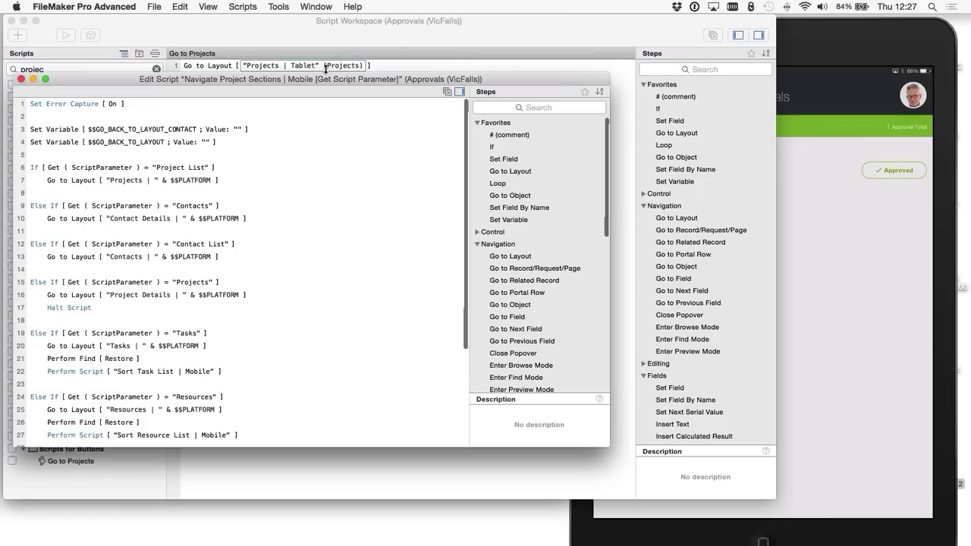
pyautogui.moveTo(312, 78); pyautogui.dragTo(460, 35)
pyautogui.click(169, 36)
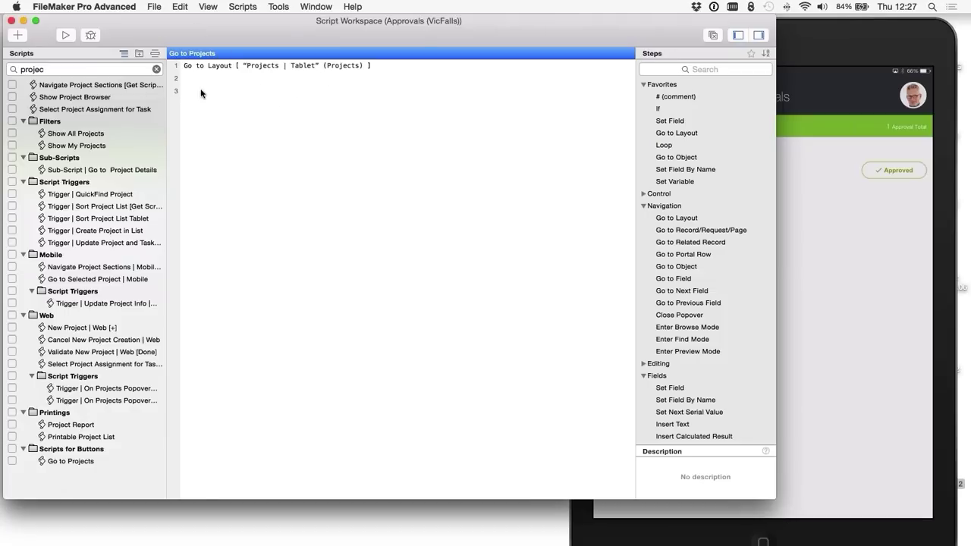
# Step: Move Go to Layout to line 2 and check Show All Projects for reference
pyautogui.moveTo(188, 67); pyautogui.dragTo(176, 80)
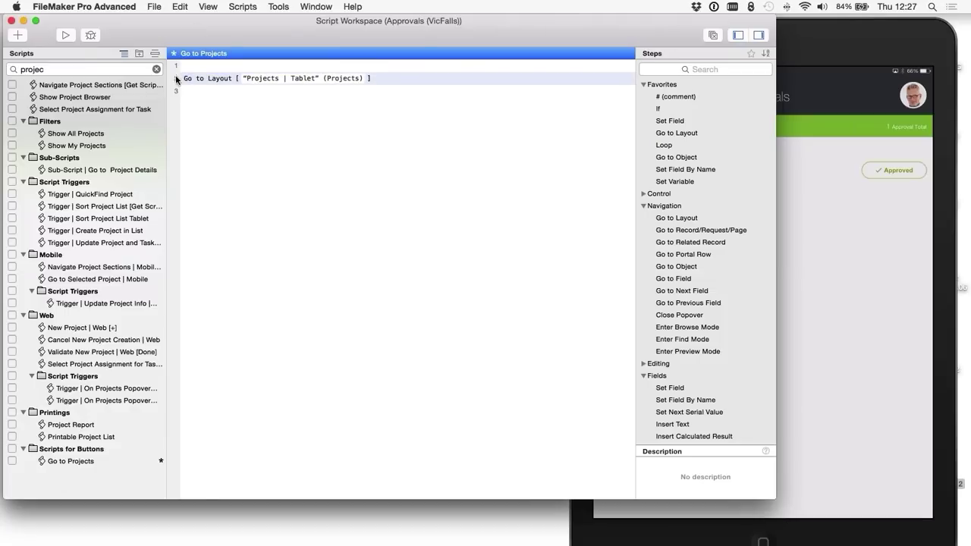
pyautogui.click(223, 69)
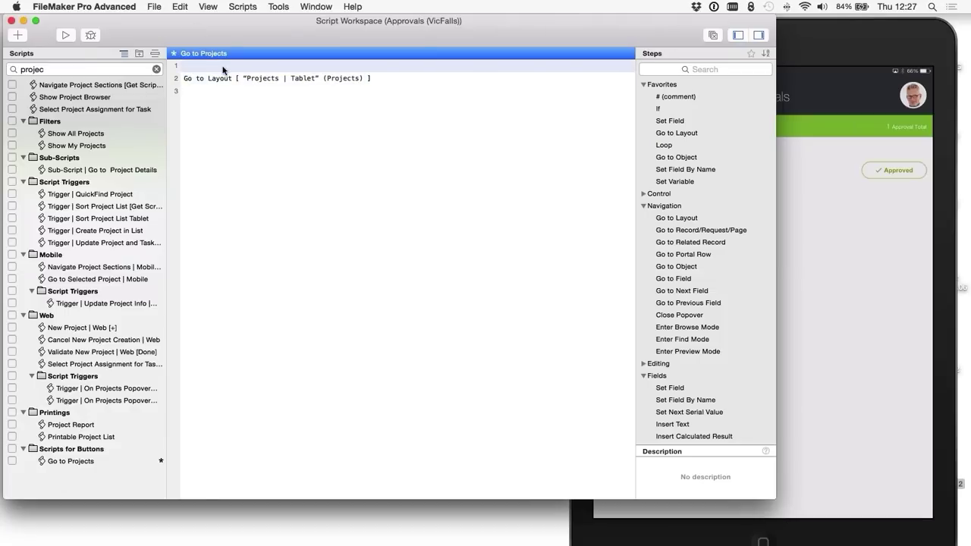
pyautogui.doubleClick(61, 135)
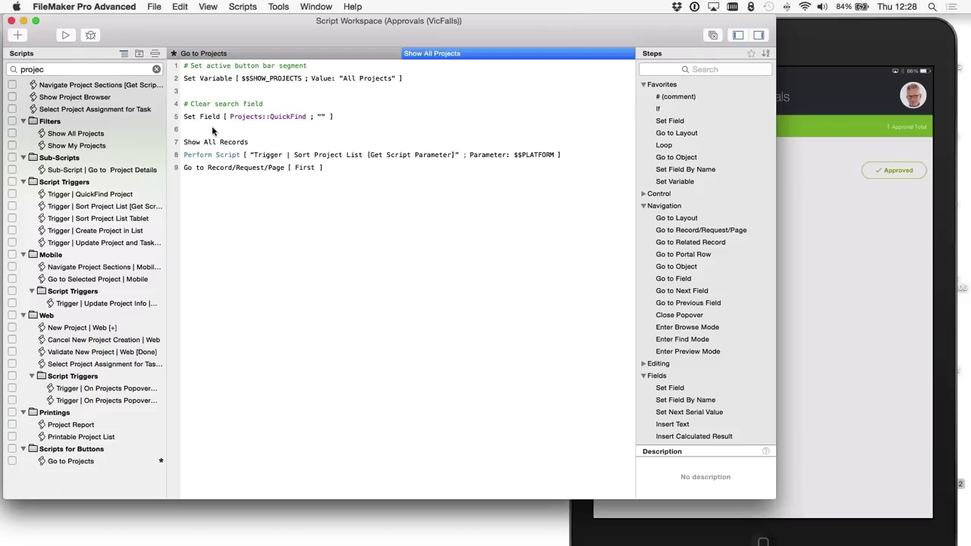
pyautogui.click(205, 55)
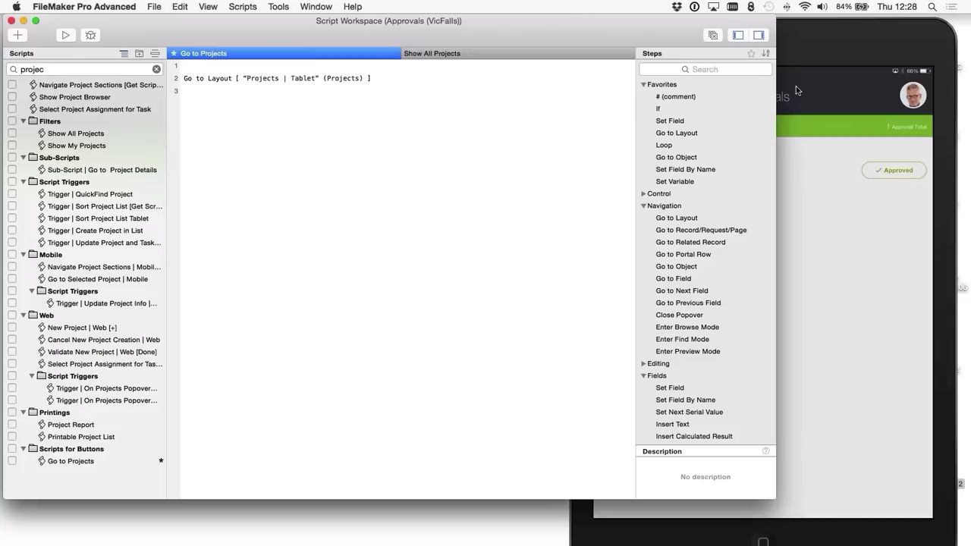
# Step: Filter script steps by 'go' and read the Go to Layout help, then close it
pyautogui.click(657, 69)
pyautogui.write('go')
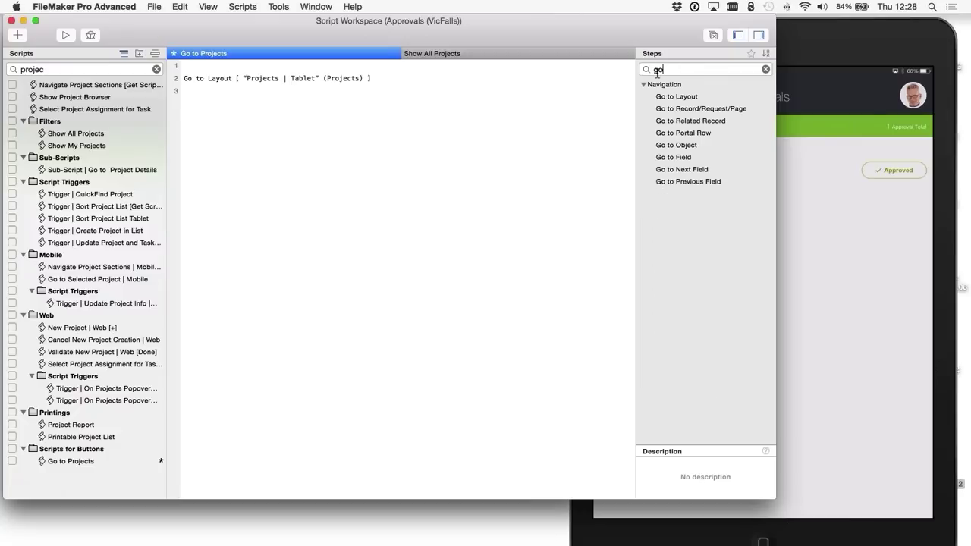
pyautogui.click(683, 97)
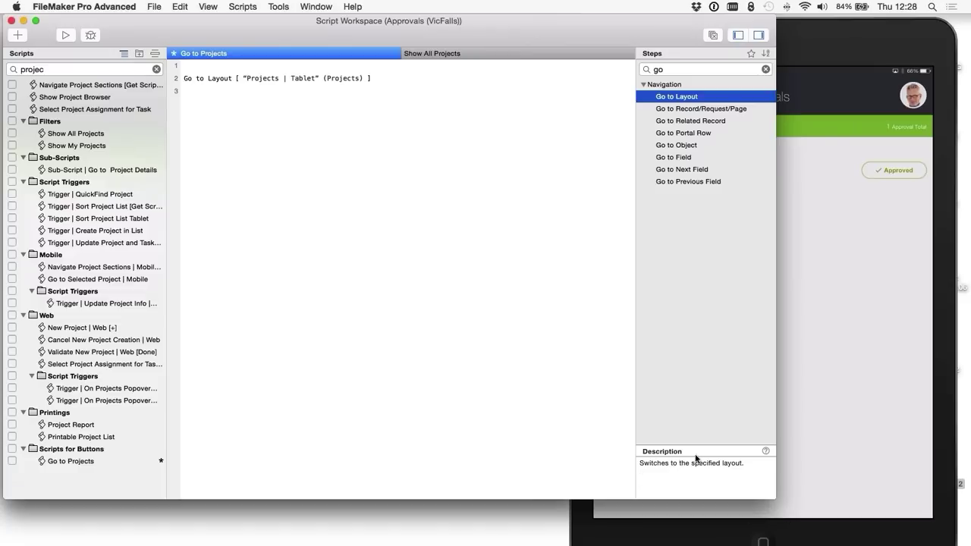
pyautogui.click(767, 451)
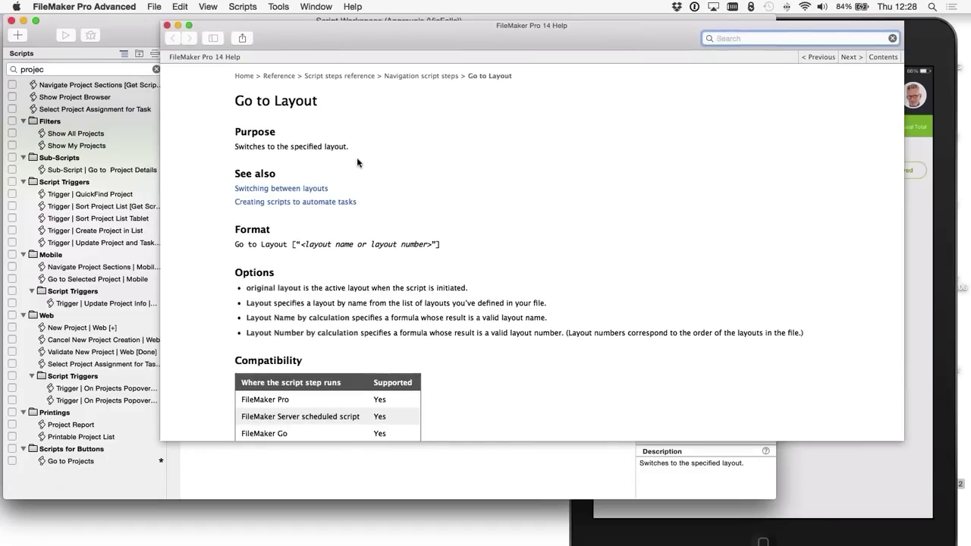
pyautogui.scroll(-10, 357, 158)
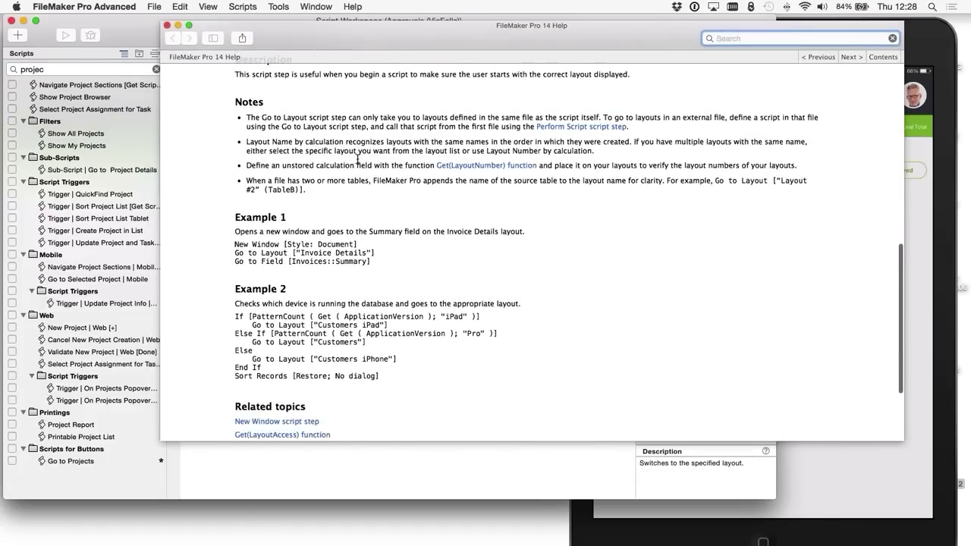
pyautogui.scroll(-5, 357, 159)
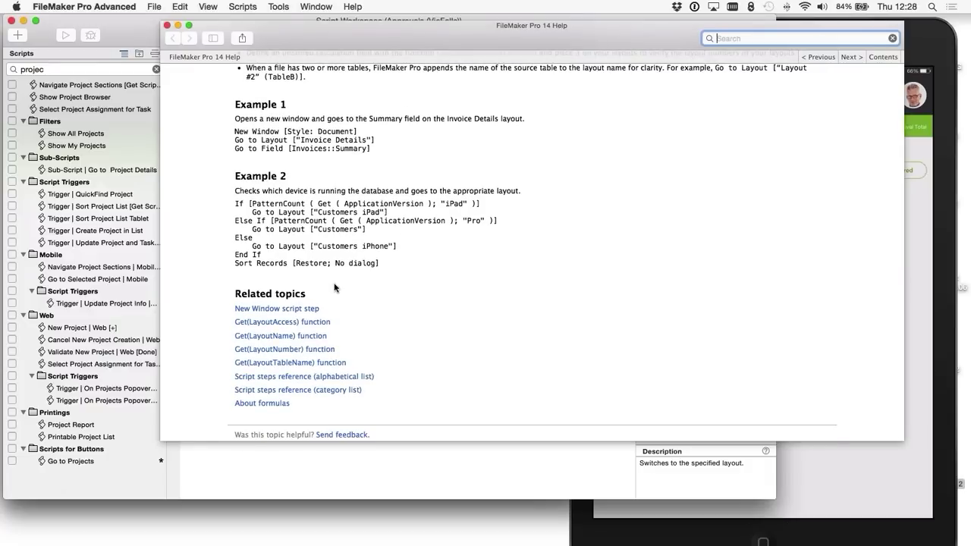
pyautogui.click(167, 25)
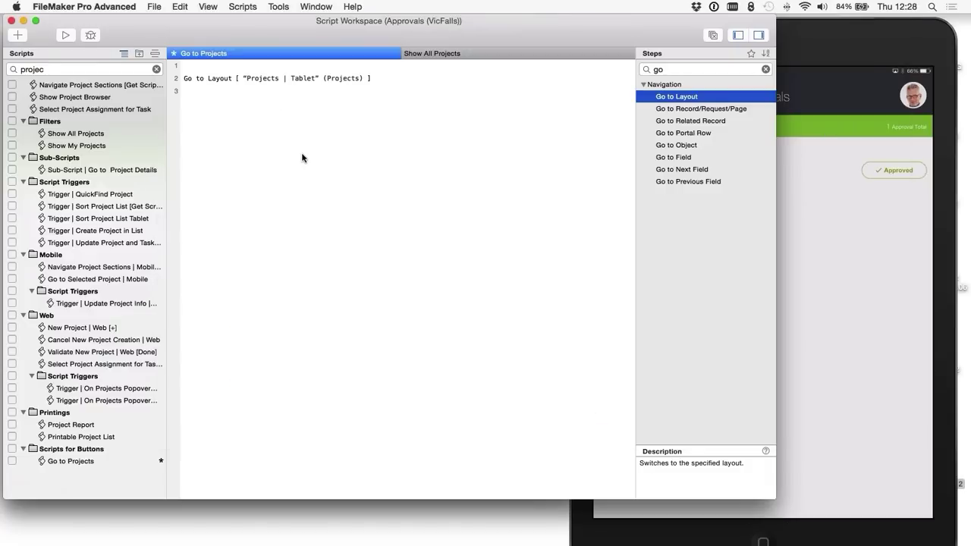
pyautogui.click(200, 68)
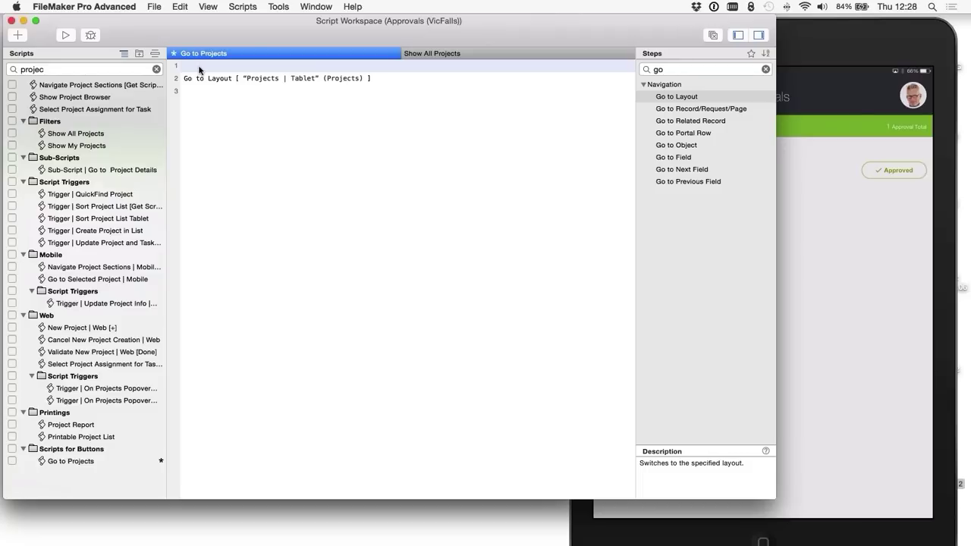
# Step: Add a comment 'This script will go to projects' on line 1
pyautogui.click(200, 68)
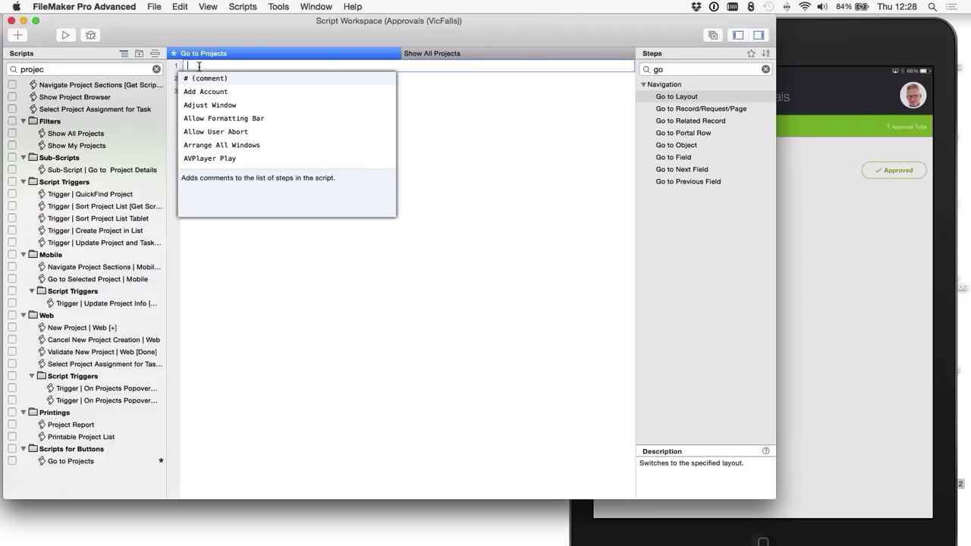
pyautogui.press('Down')
pyautogui.press('Down')
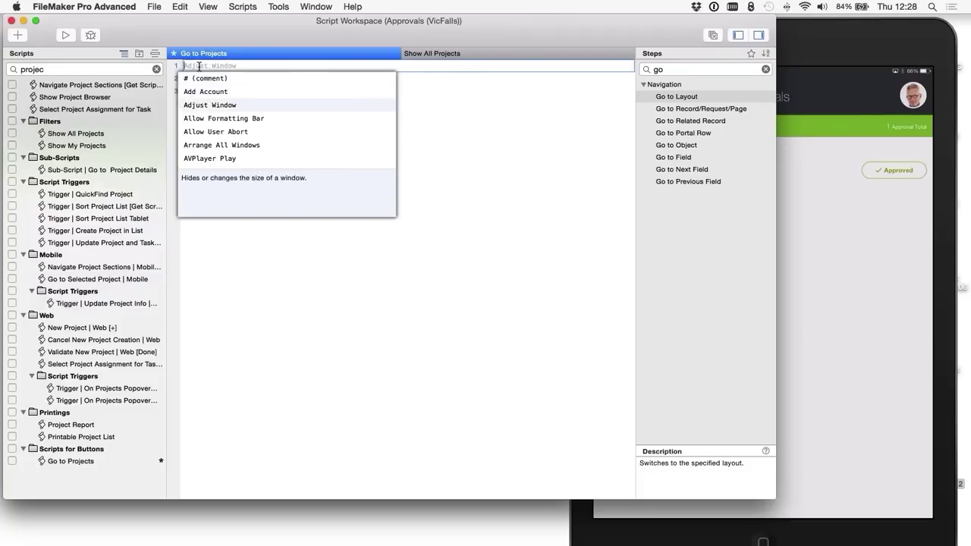
pyautogui.press('Up')
pyautogui.press('Up')
pyautogui.press('Return')
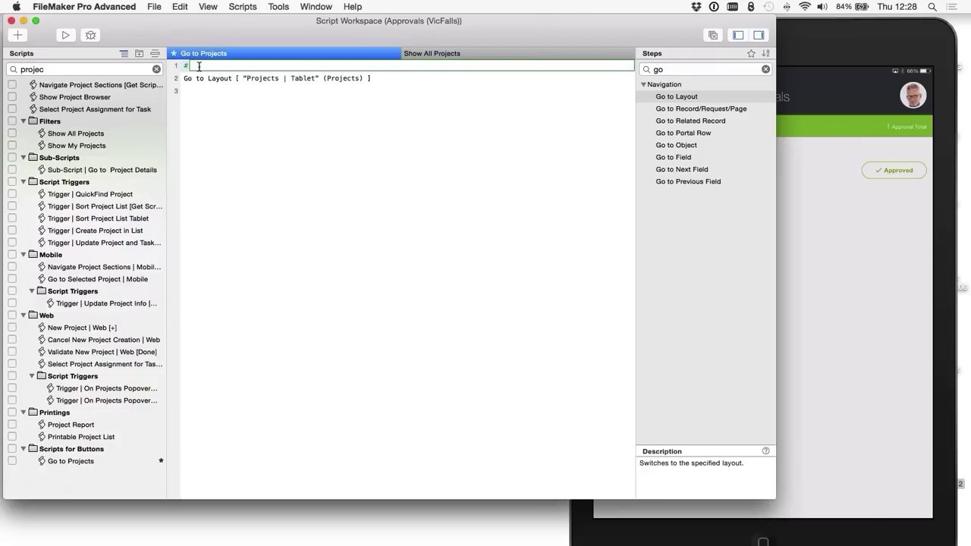
pyautogui.write('This script will go to projects')
pyautogui.click(199, 77)
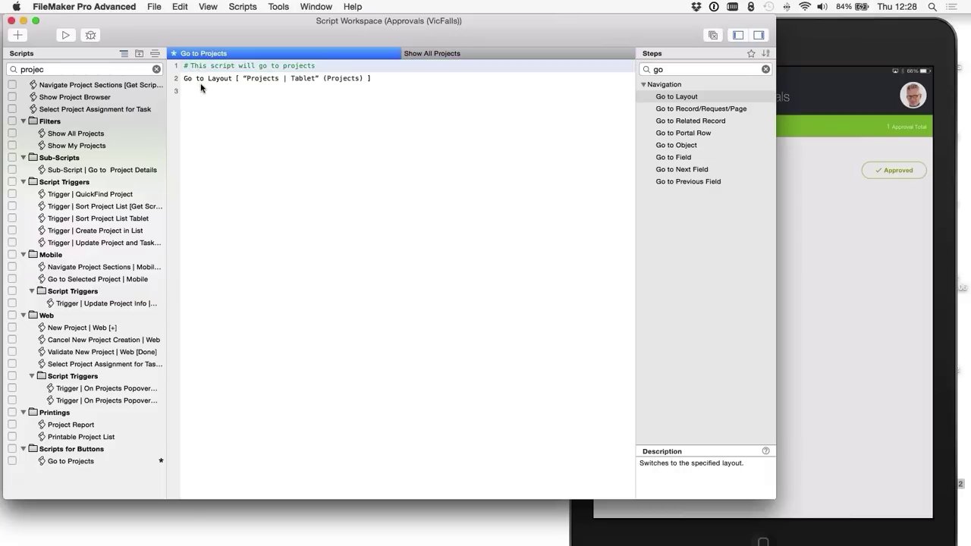
# Step: Insert blank lines and move the Go to Layout step down to line 4
pyautogui.press('super+a')
pyautogui.click(194, 82)
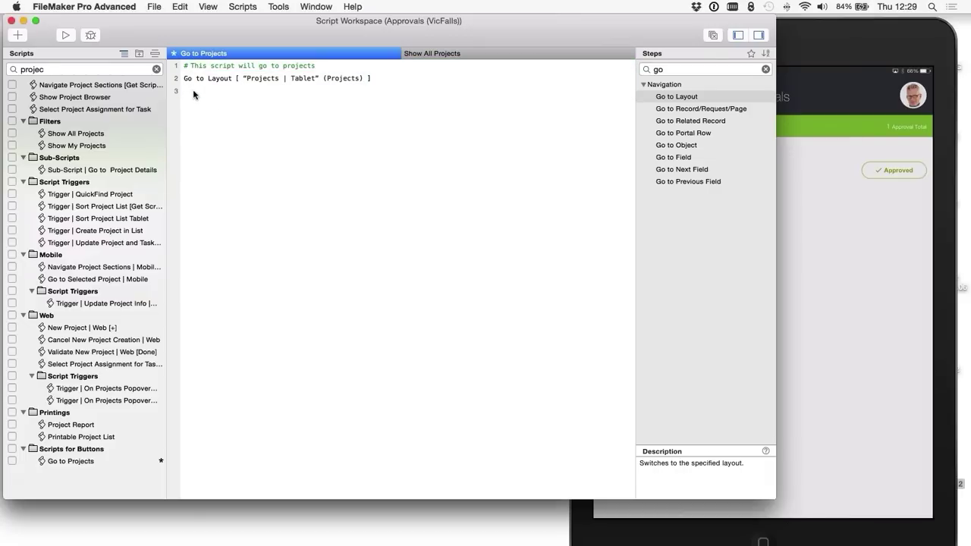
pyautogui.press('Return')
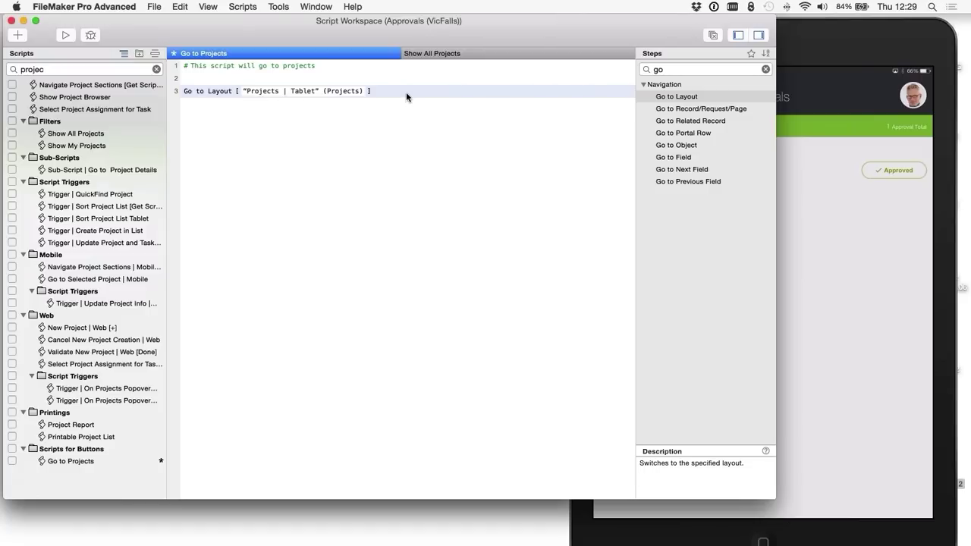
pyautogui.press('Return')
pyautogui.press('Return')
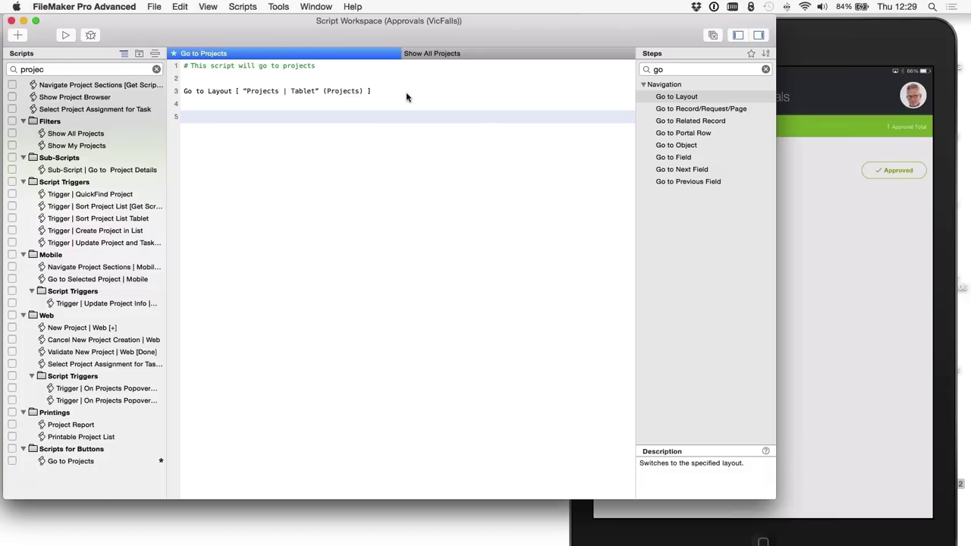
pyautogui.press('Return')
pyautogui.press('Return')
pyautogui.press('Return')
pyautogui.press('Return')
pyautogui.press('Return')
pyautogui.press('Return')
pyautogui.press('Return')
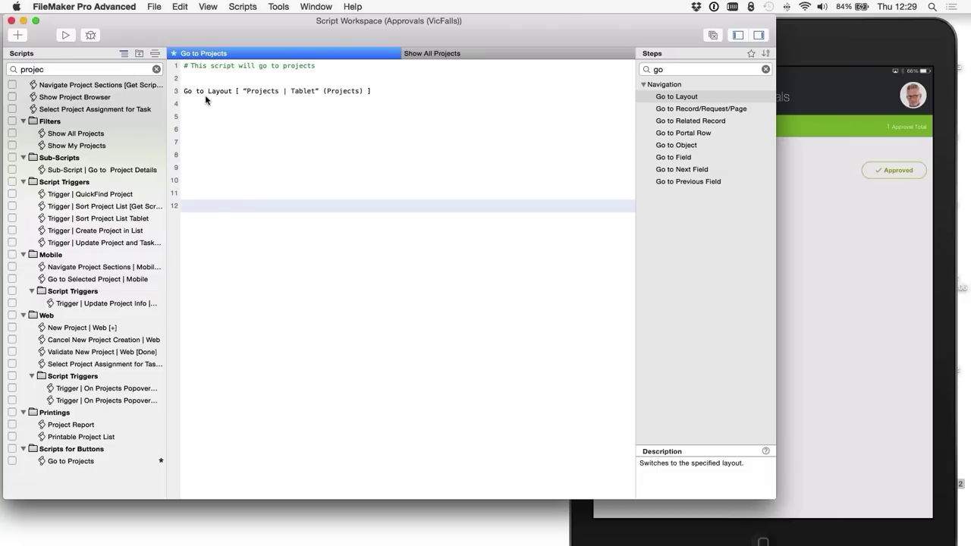
pyautogui.moveTo(195, 93); pyautogui.dragTo(197, 110)
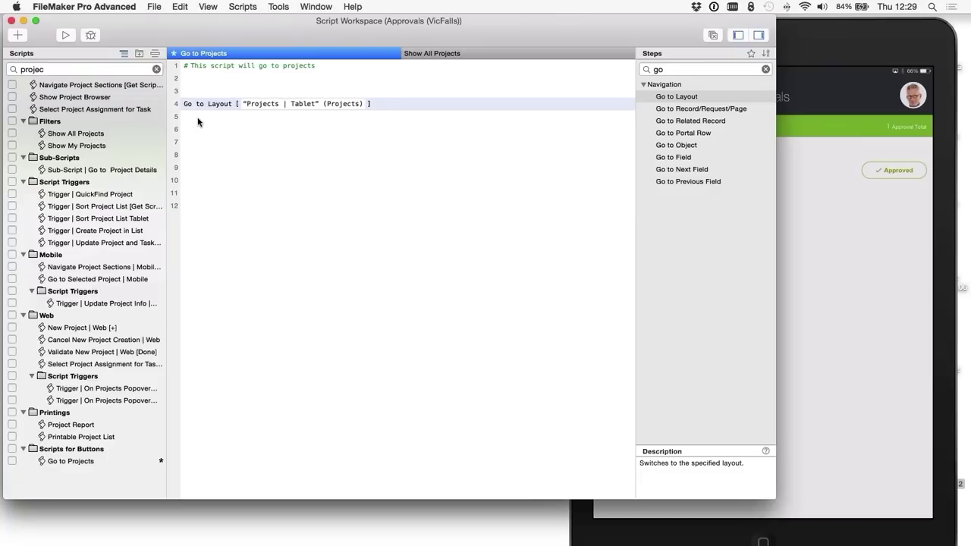
# Step: Insert an If step on line 5 and start its condition with the Projects table
pyautogui.click(230, 121)
pyautogui.write('if')
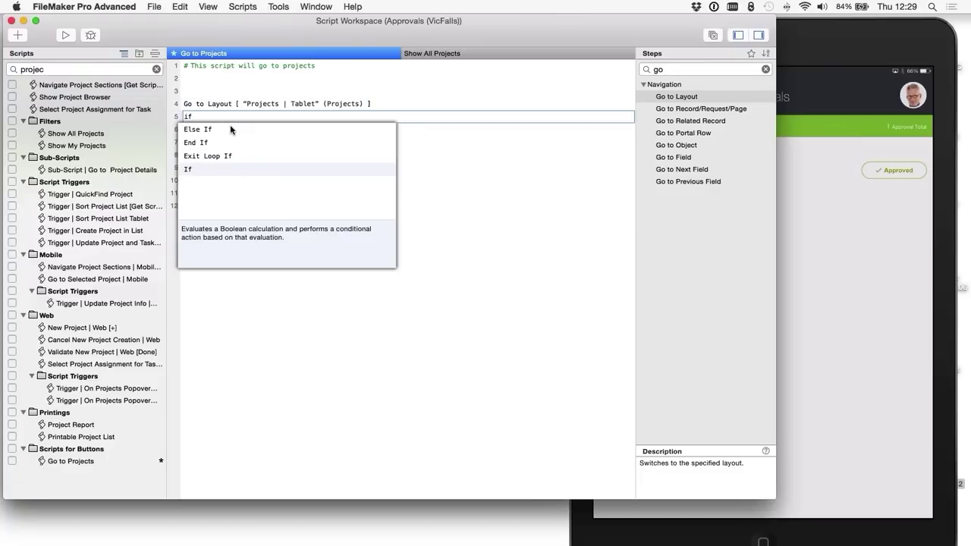
pyautogui.press('Return')
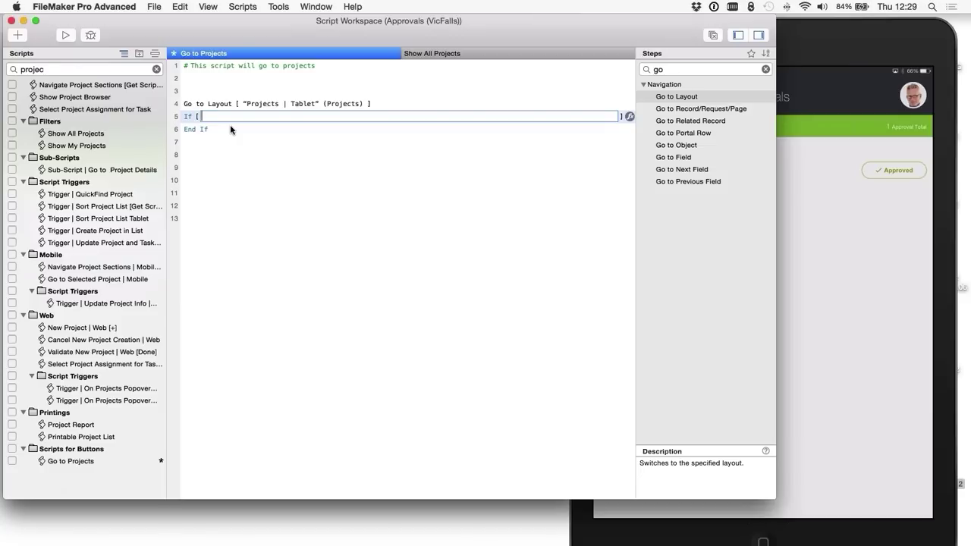
pyautogui.write('proj')
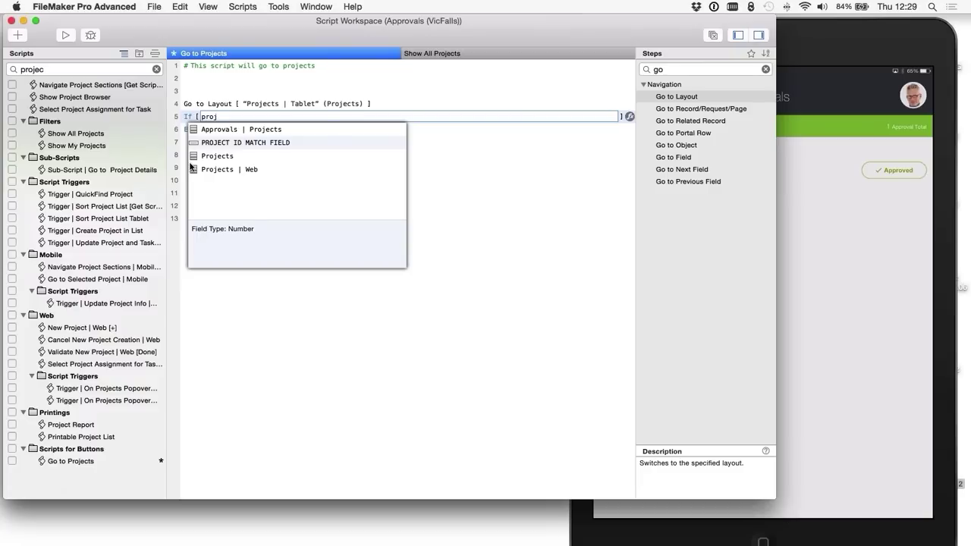
pyautogui.press('Down')
pyautogui.press('Return')
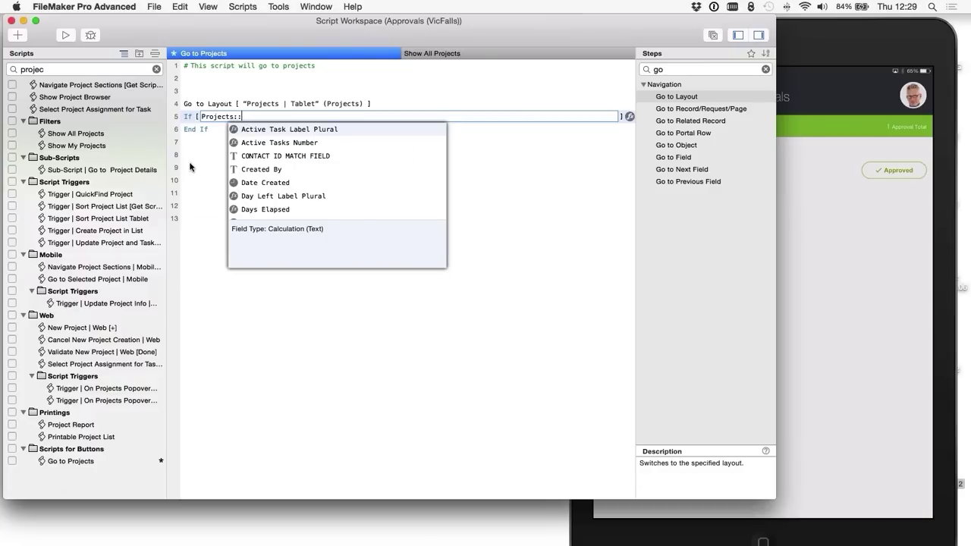
# Step: Complete the condition Projects::Due Date < Get ( CurrentDate ) and move End If down a line
pyautogui.write('due')
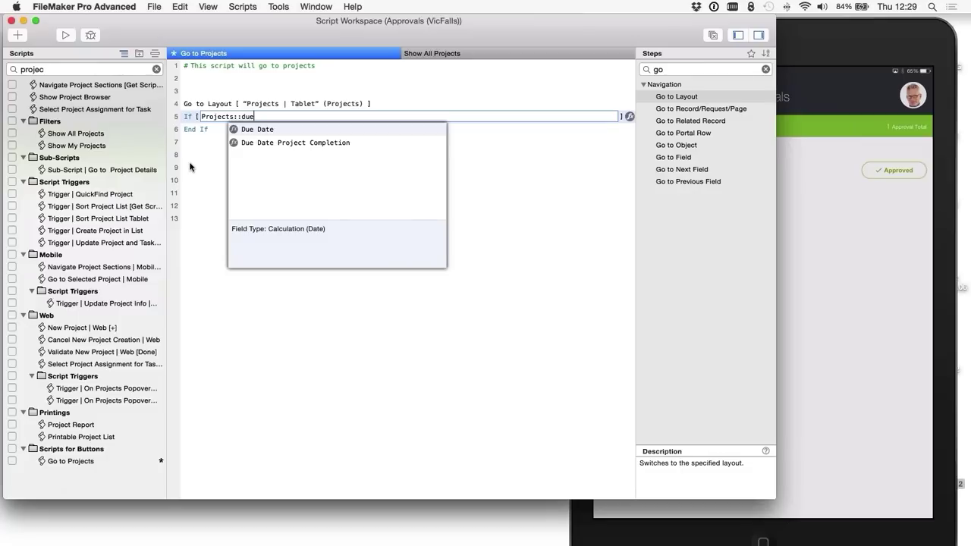
pyautogui.press('Return')
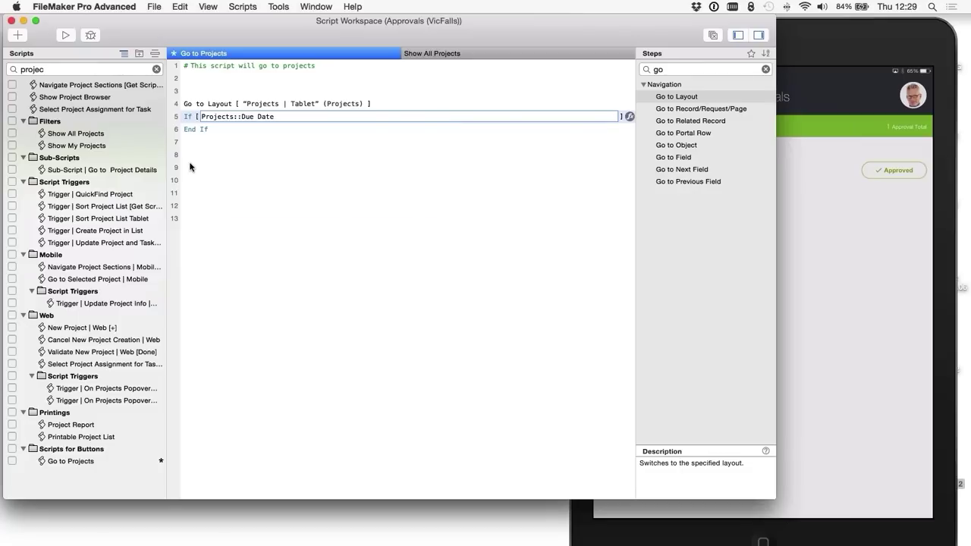
pyautogui.write('< get')
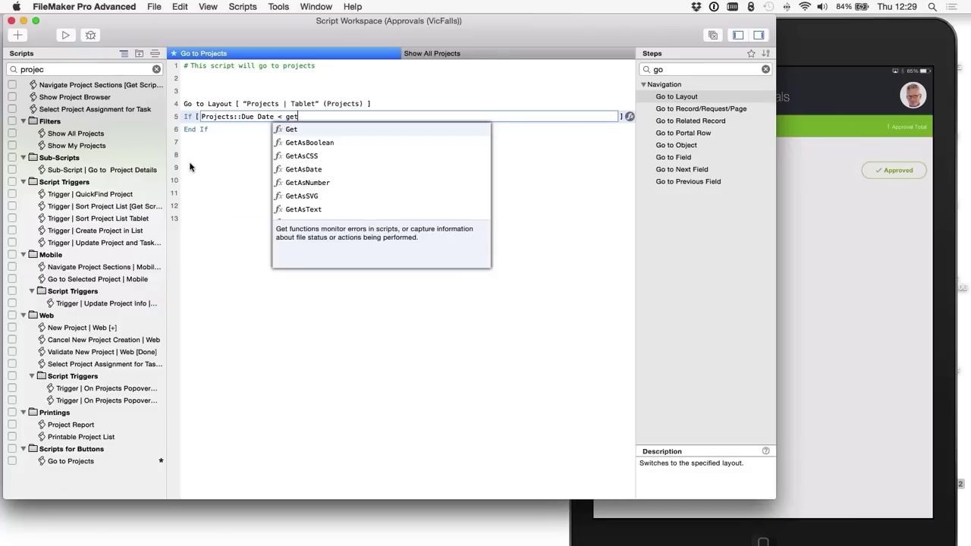
pyautogui.write(' (')
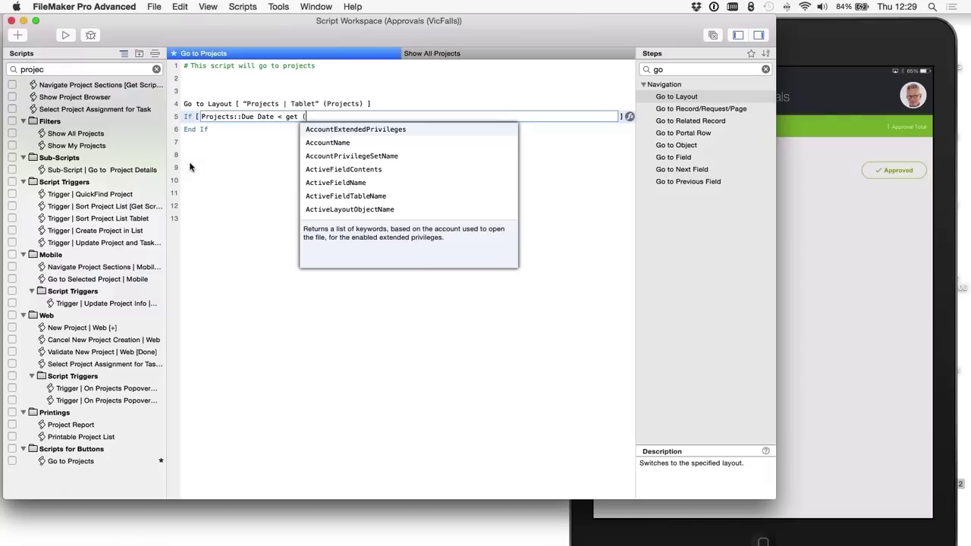
pyautogui.write('c')
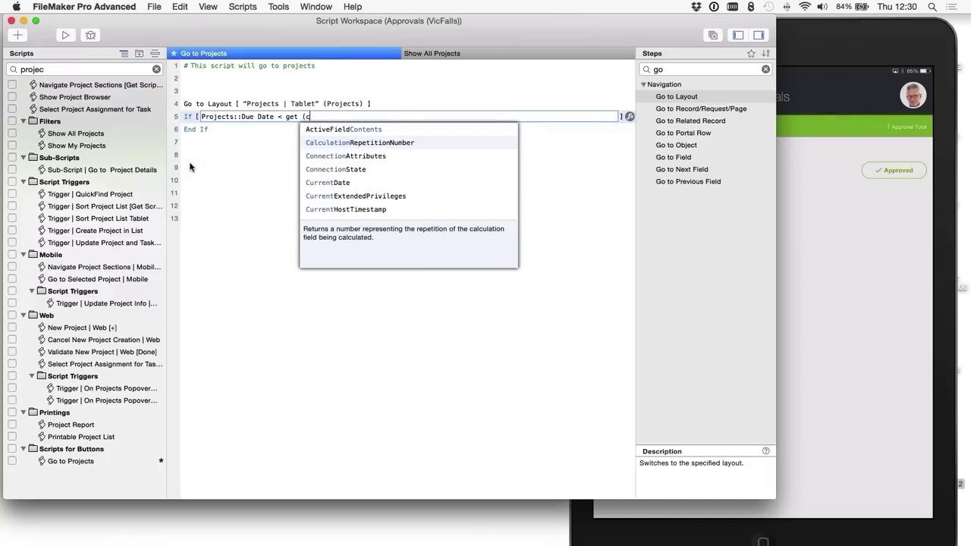
pyautogui.press('Down')
pyautogui.press('Down')
pyautogui.press('Down')
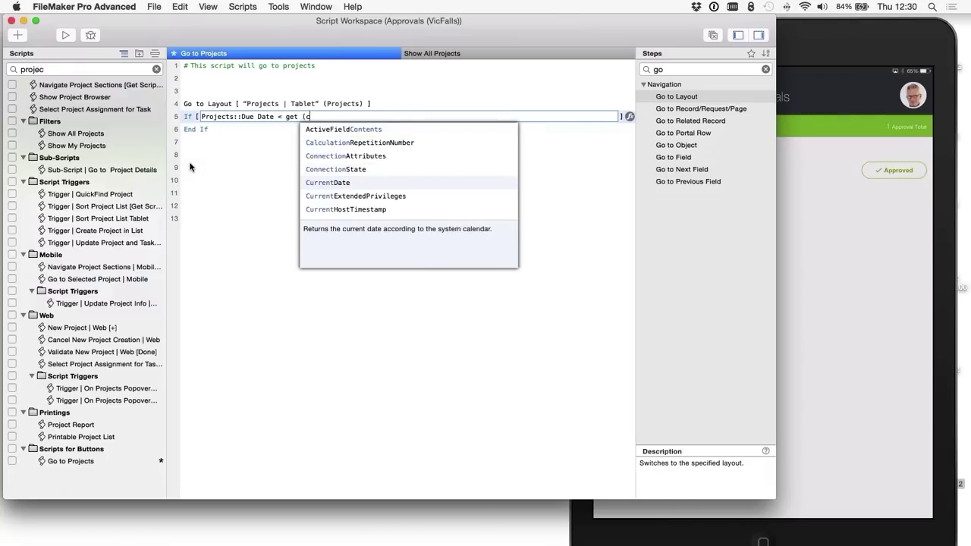
pyautogui.press('Return')
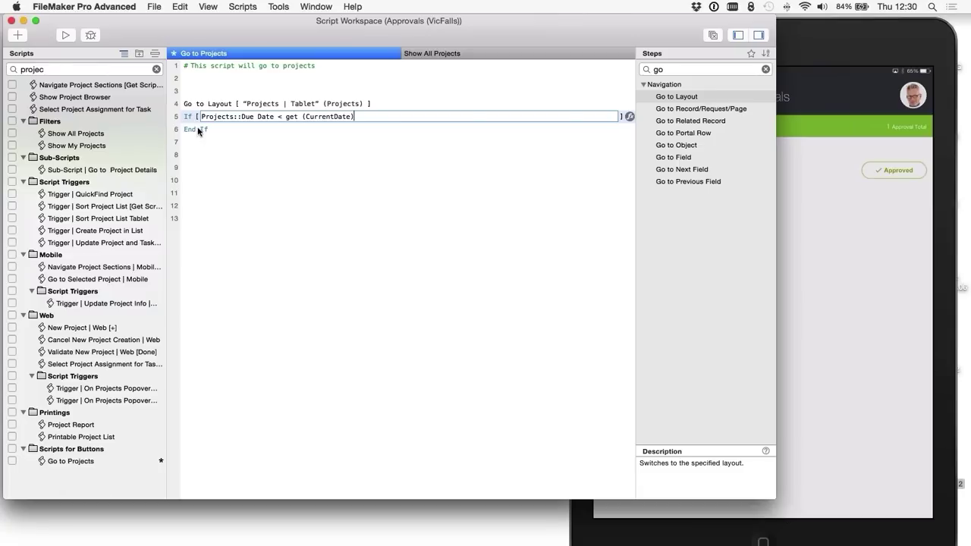
pyautogui.click(199, 131)
pyautogui.moveTo(199, 130); pyautogui.dragTo(196, 152)
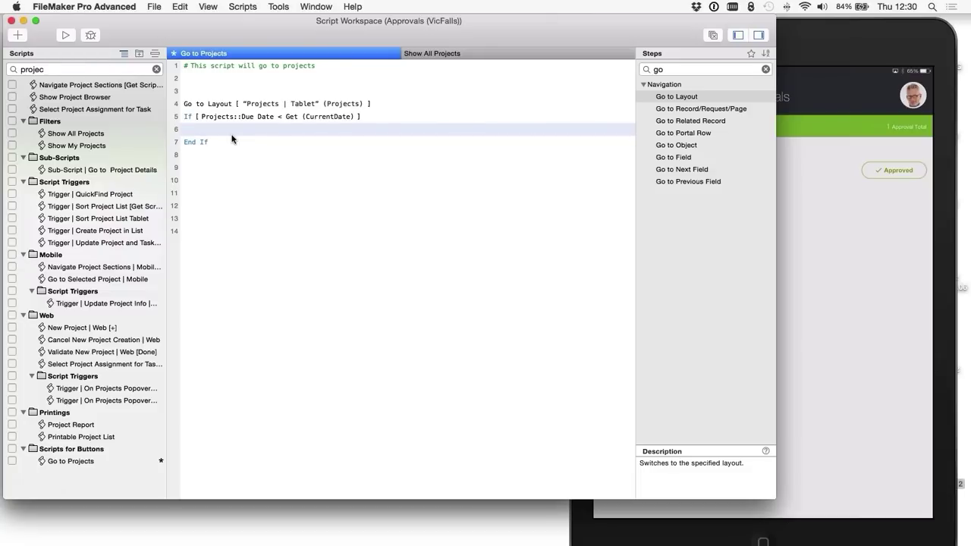
# Step: Insert a Show Custom Dialog step on line 6 inside the If and open its options
pyautogui.write('show')
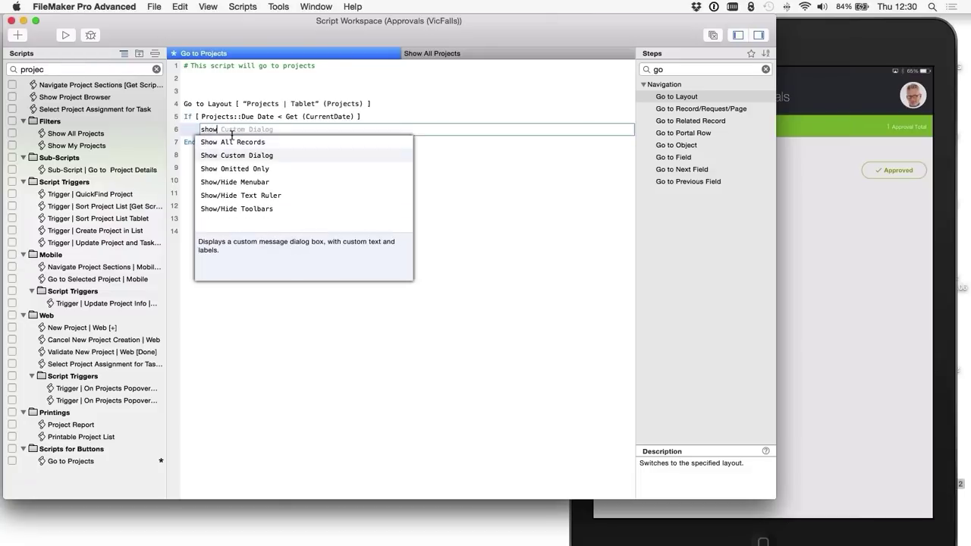
pyautogui.press('Down')
pyautogui.press('Up')
pyautogui.press('Return')
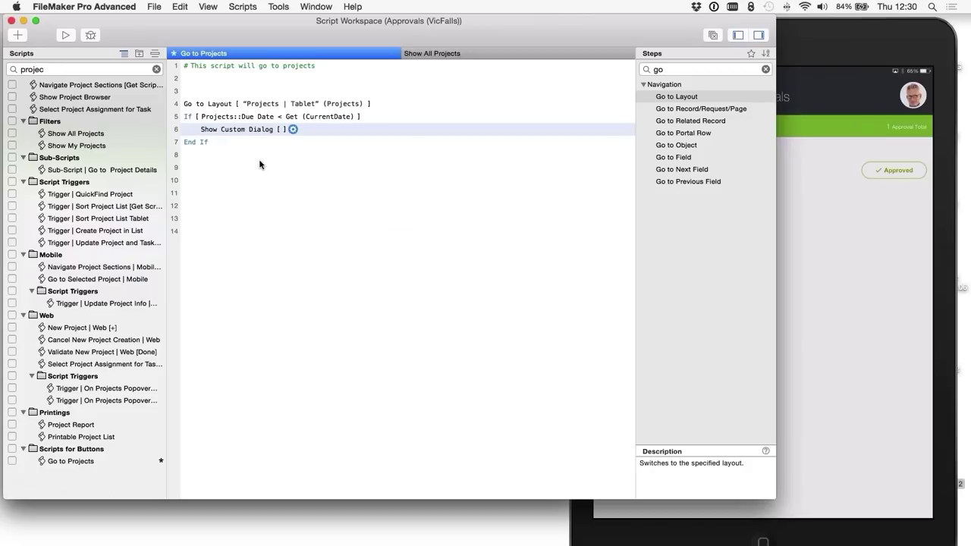
pyautogui.click(293, 130)
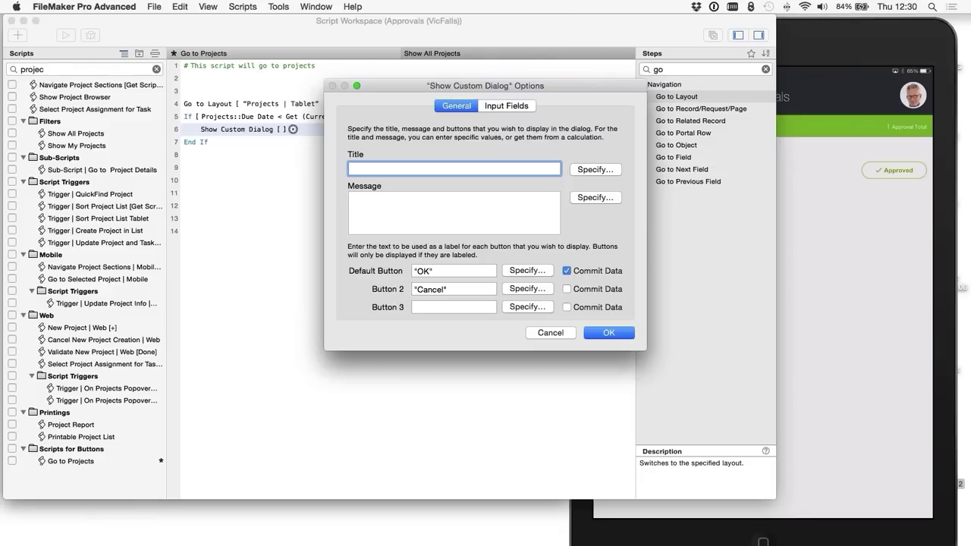
# Step: Set the dialog title to 'Watch out' and the message to 'You have overdue projects'
pyautogui.write('Watch out')
pyautogui.click(352, 197)
pyautogui.write('You ')
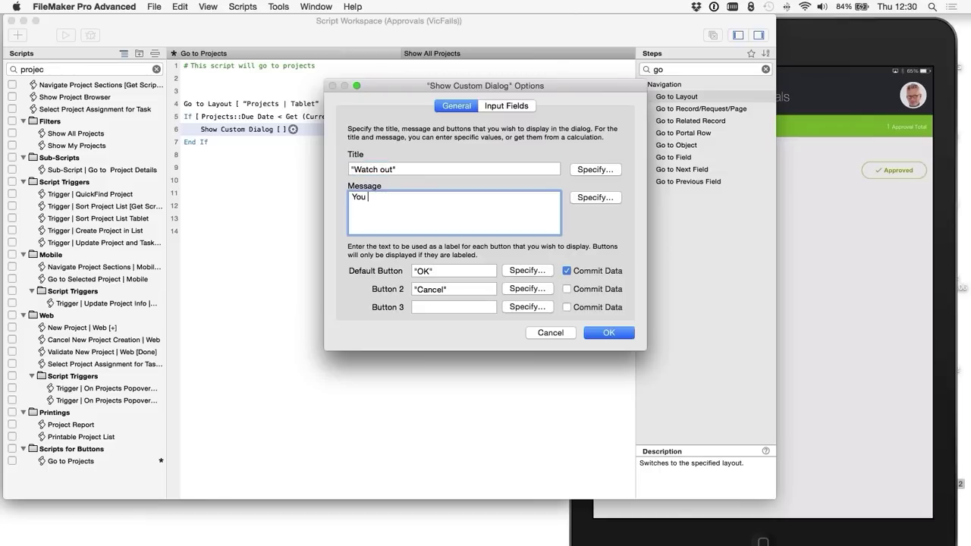
pyautogui.write('have overdue projects')
pyautogui.click(617, 332)
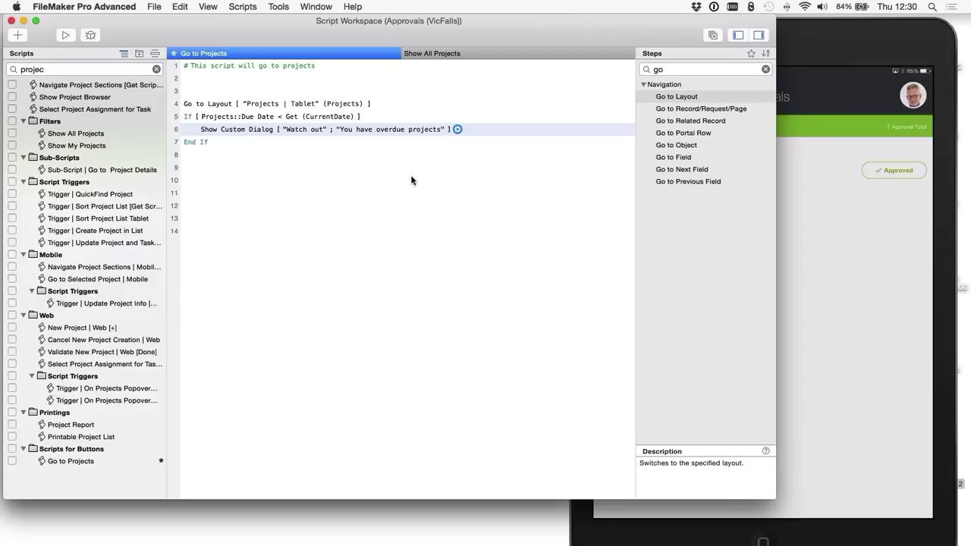
# Step: Save the Go to Projects script with Cmd+S and look through the Scripts menu without choosing
pyautogui.press('super+s')
pyautogui.click(207, 6)
pyautogui.moveTo(240, 6)
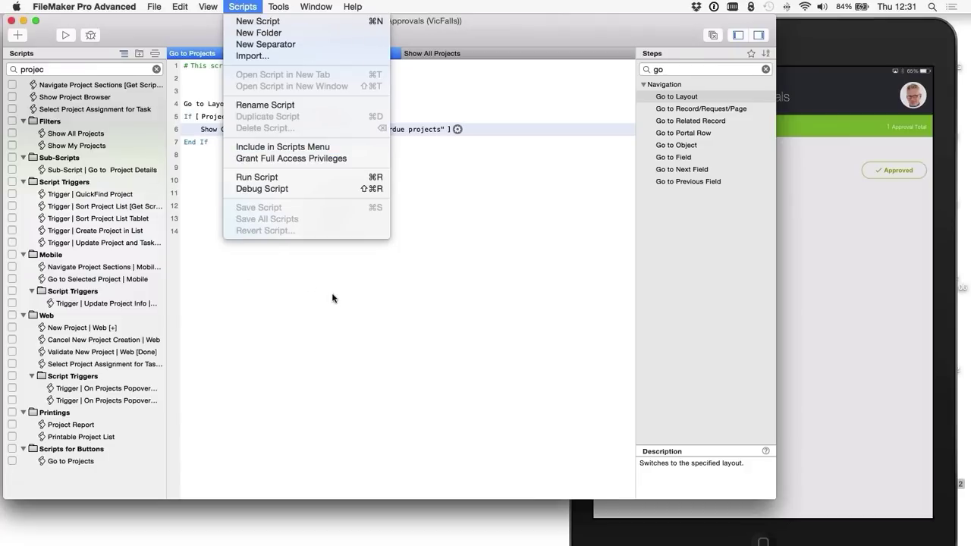
pyautogui.click(226, 136)
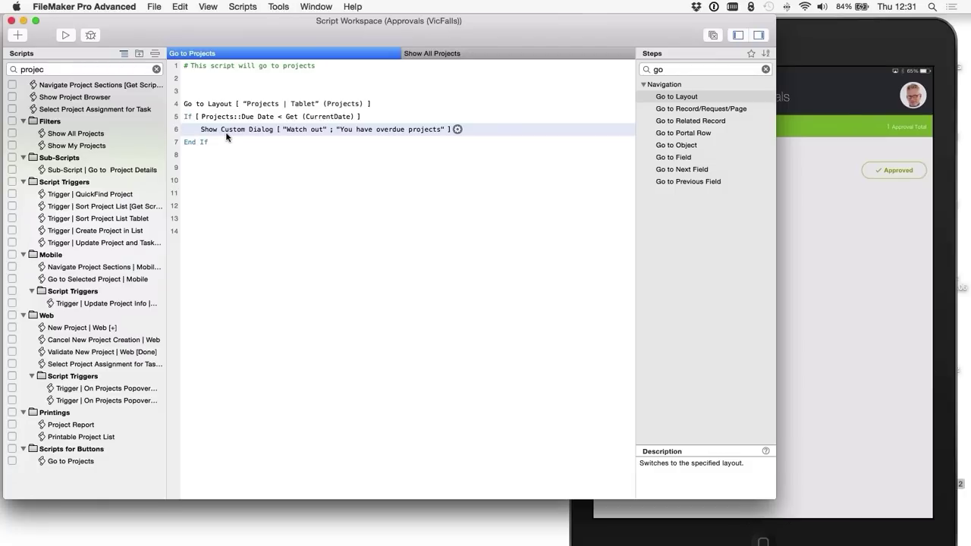
# Step: Save layout changes in Browse mode, open Projects, and dismiss the 'Watch out' warning
pyautogui.click(11, 20)
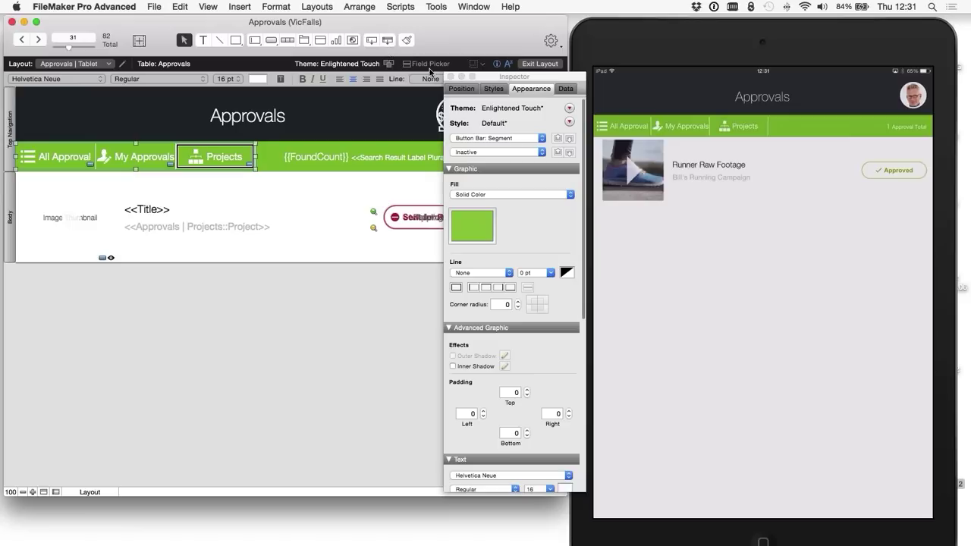
pyautogui.click(451, 77)
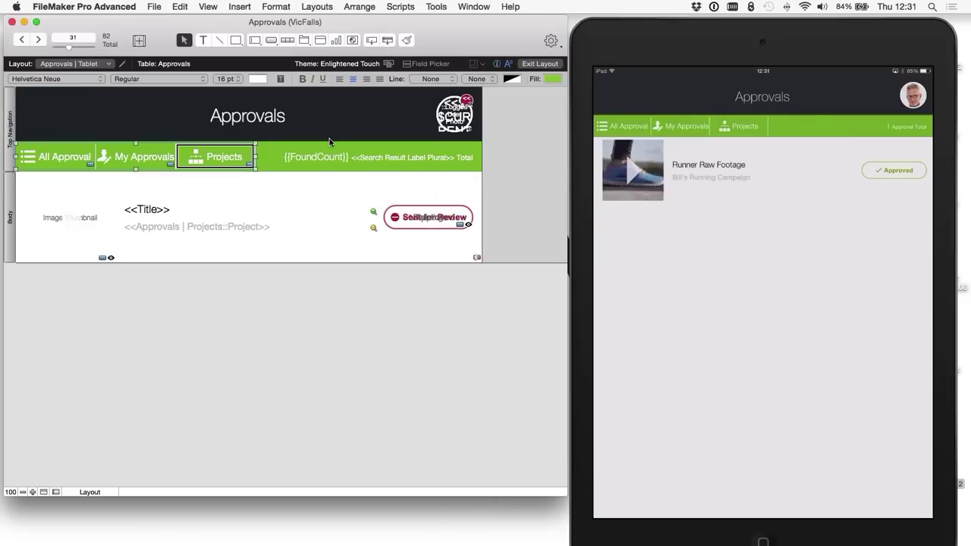
pyautogui.press('super+b')
pyautogui.press('Return')
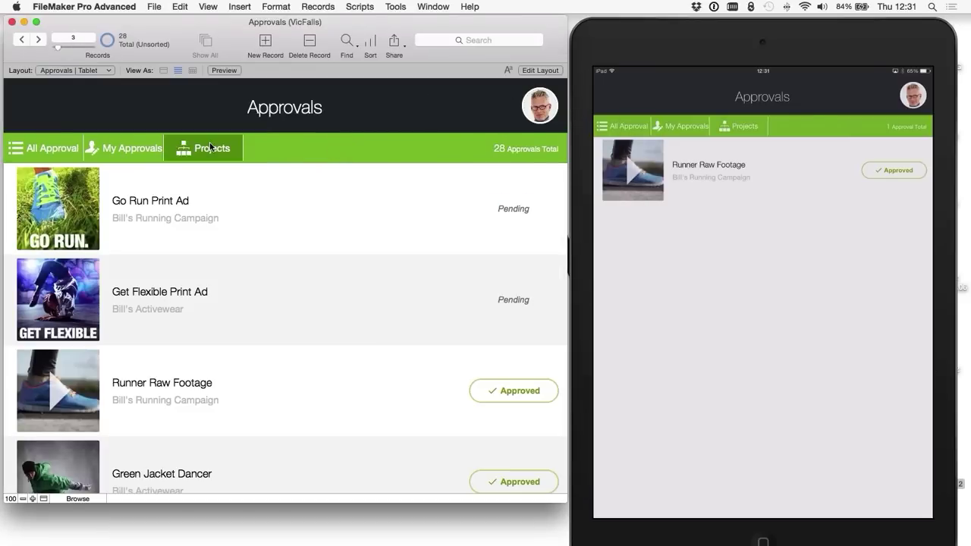
pyautogui.click(211, 147)
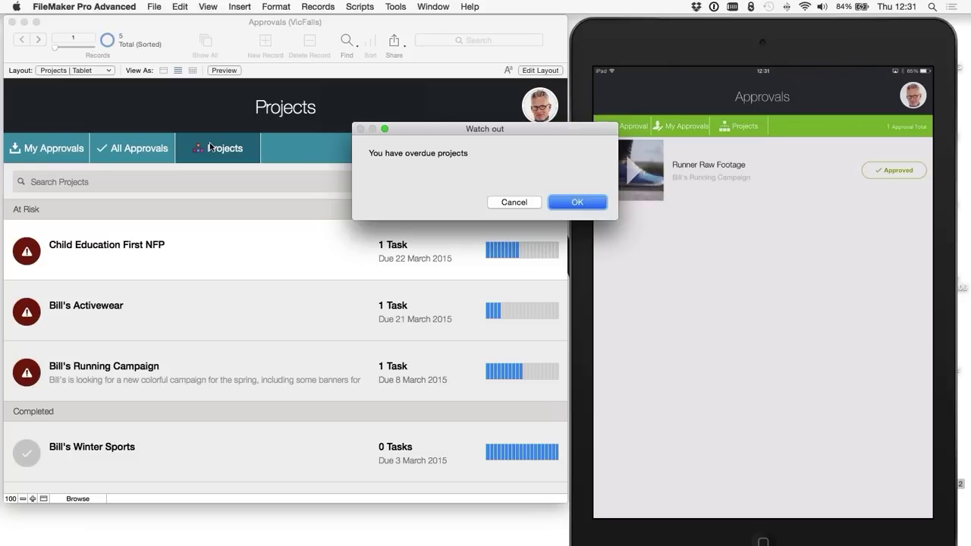
pyautogui.click(576, 202)
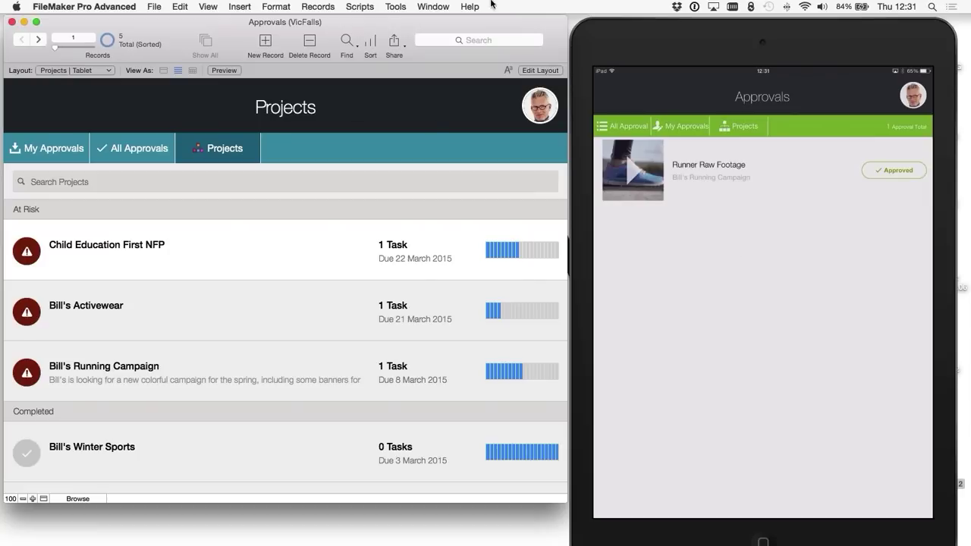
pyautogui.moveTo(641, 37); pyautogui.dragTo(635, 35)
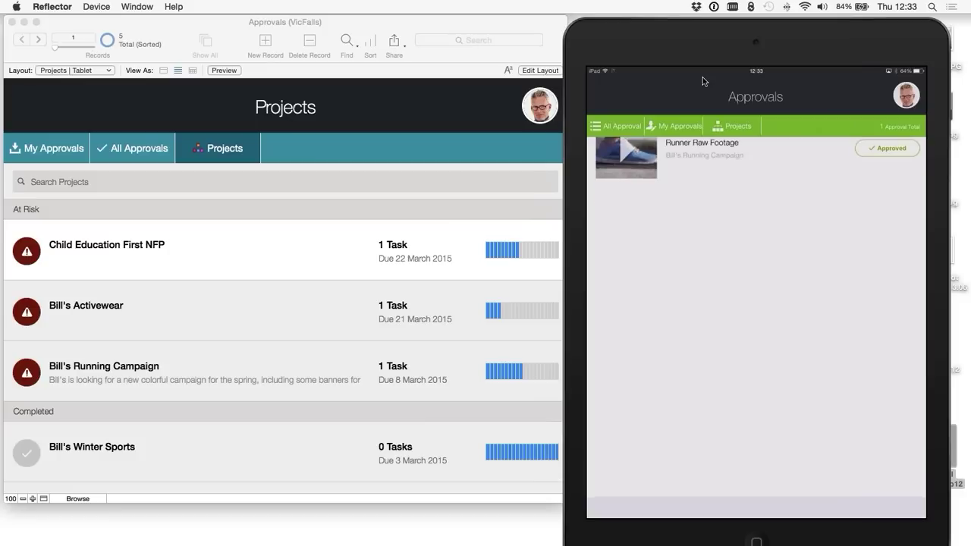
# Step: Position the iPad mirror, close the Approvals window, and bring up the video file's actions
pyautogui.moveTo(698, 47); pyautogui.dragTo(448, 32)
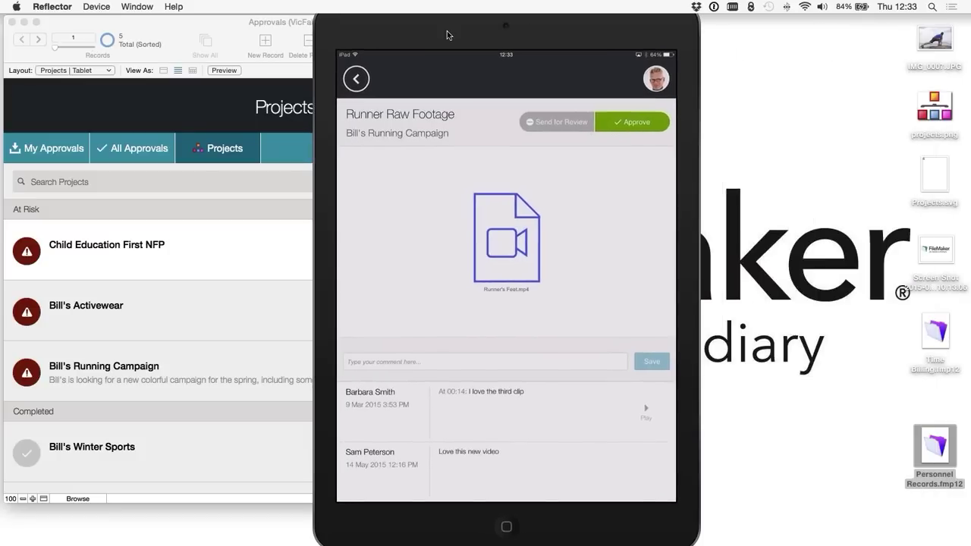
pyautogui.click(12, 22)
pyautogui.moveTo(440, 38); pyautogui.dragTo(429, 39)
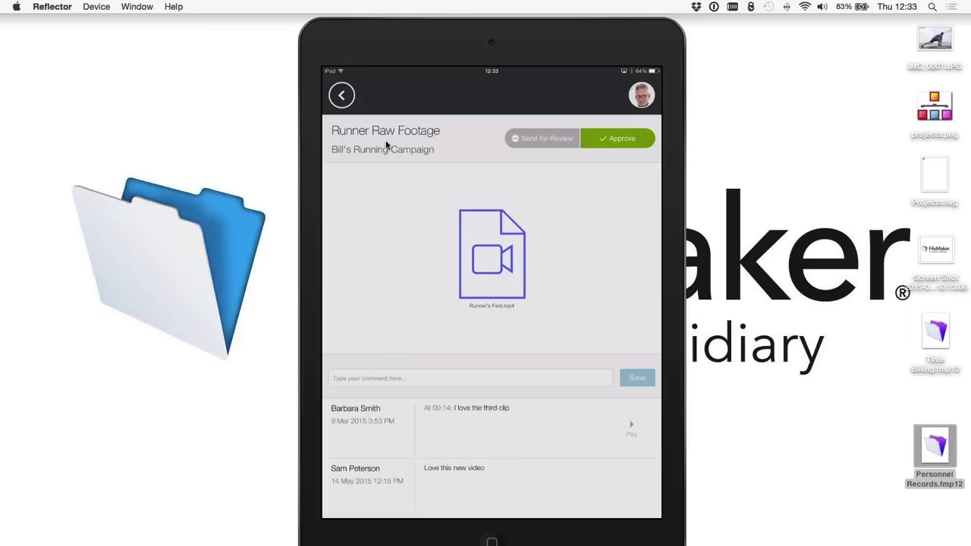
pyautogui.click(457, 259)
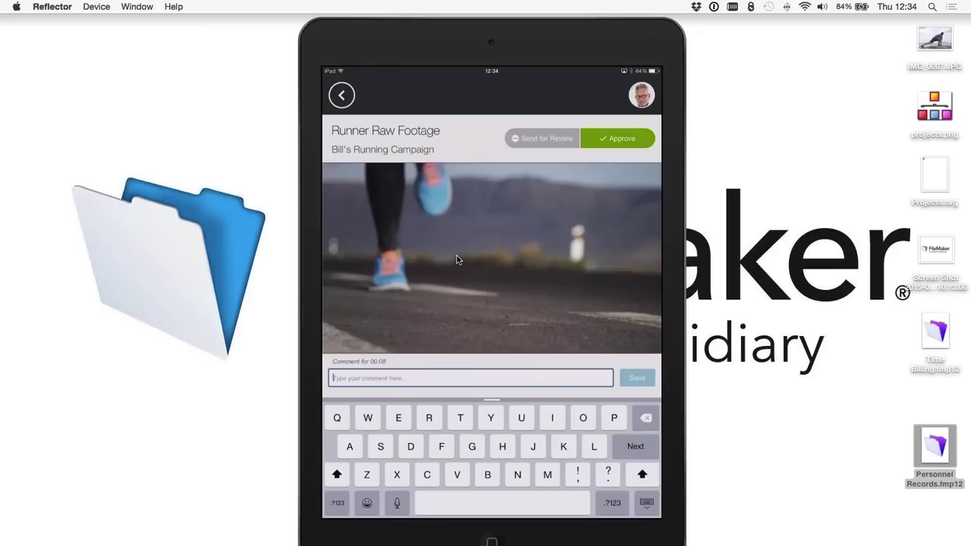
# Step: Save the comment 'This is great' at 00:09 on the Runner Raw Footage video
pyautogui.write('This i')
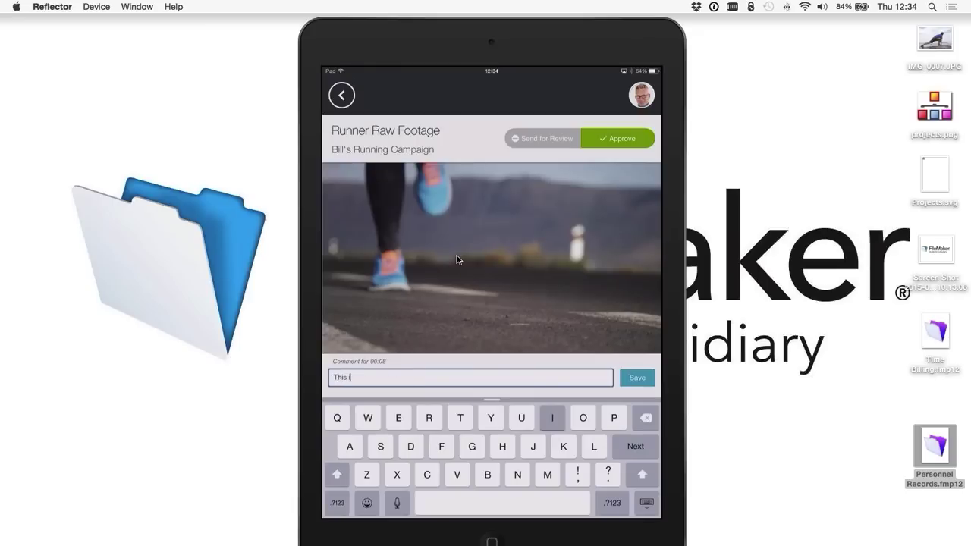
pyautogui.write('s great')
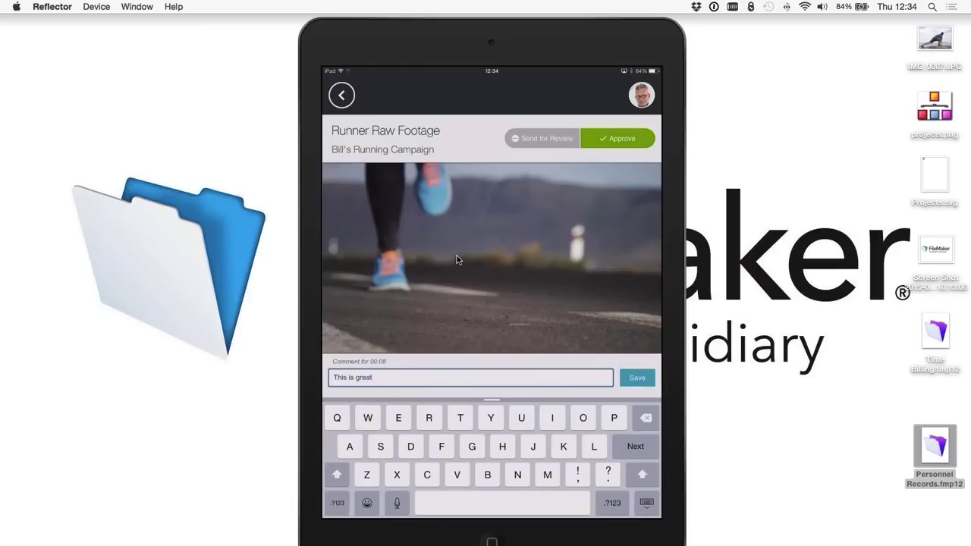
pyautogui.press('Return')
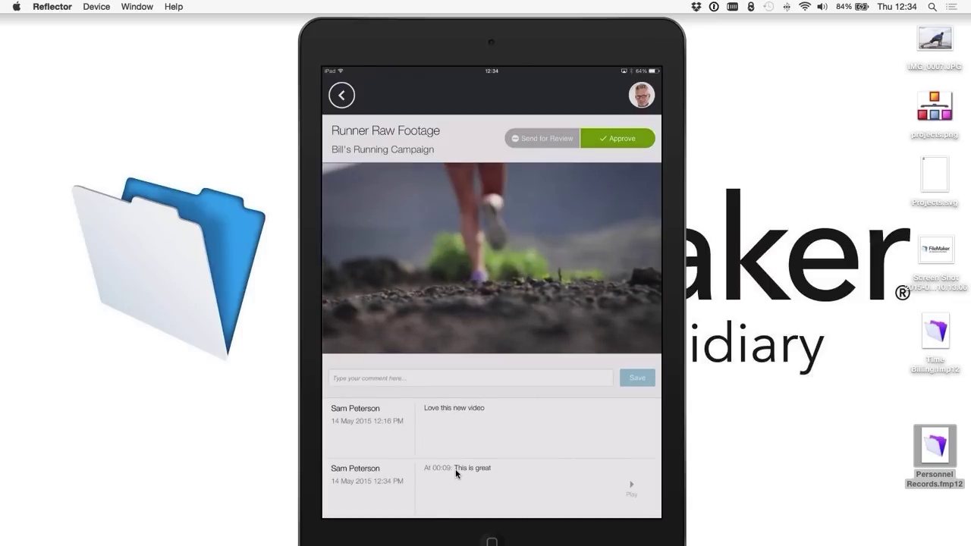
# Step: Scroll the iPad comment list to review the saved 'This is great' comment
pyautogui.scroll(2, 492, 455)
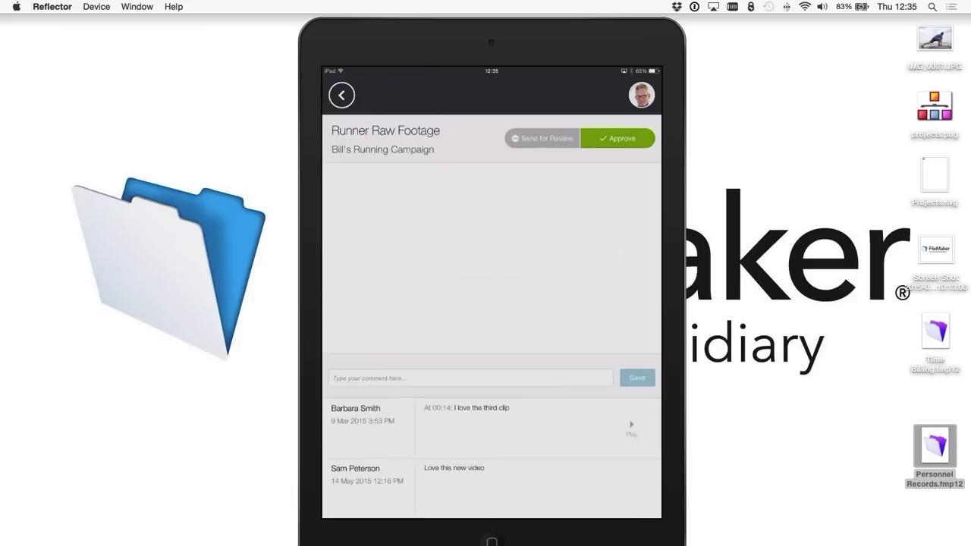
pyautogui.scroll(-3, 492, 455)
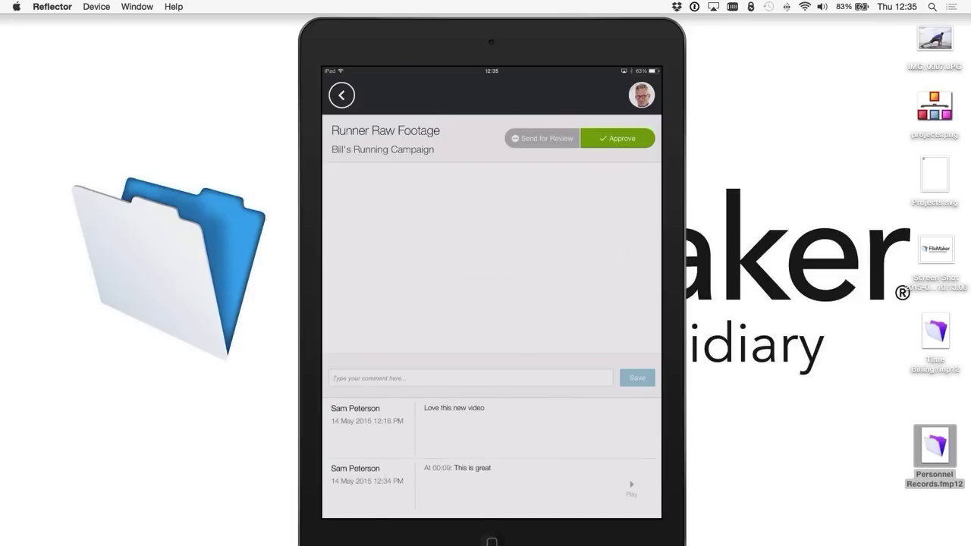
pyautogui.scroll(3, 492, 455)
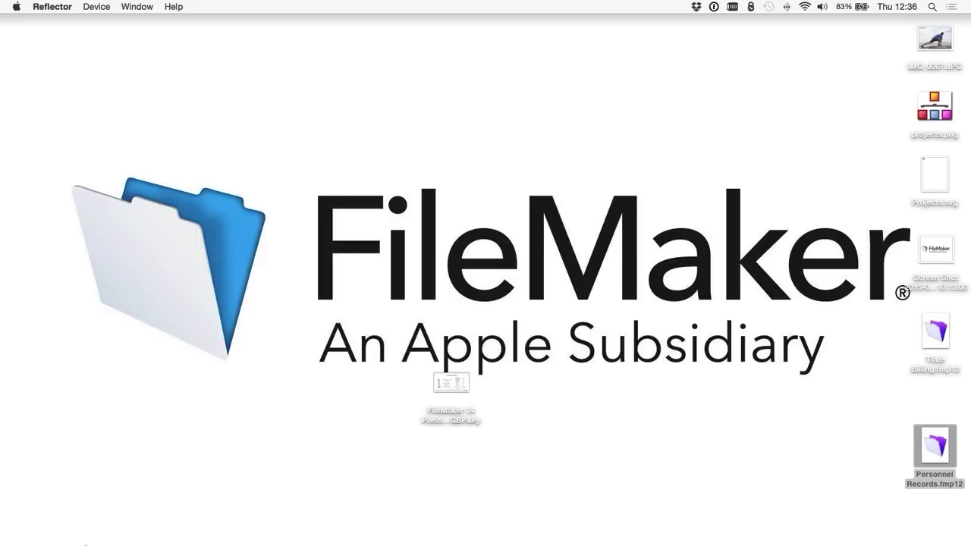
# Step: Bring Chrome forward showing the WebDirect launch page with the Approvals solution
pyautogui.moveTo(448, 540)
pyautogui.click(304, 525)
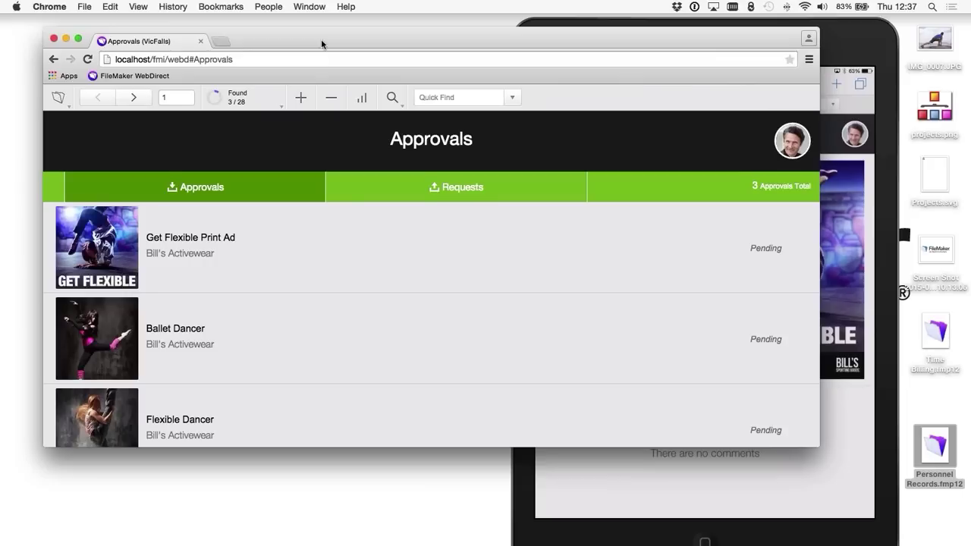
# Step: Reposition and resize the Chrome window so it sits beside the iPad view
pyautogui.moveTo(321, 39); pyautogui.dragTo(287, 35)
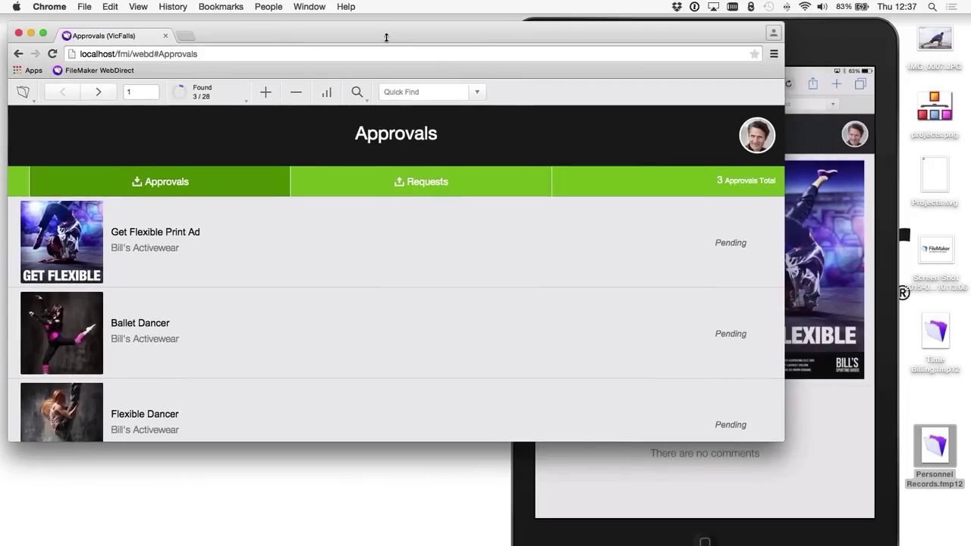
pyautogui.moveTo(776, 26); pyautogui.dragTo(563, 16)
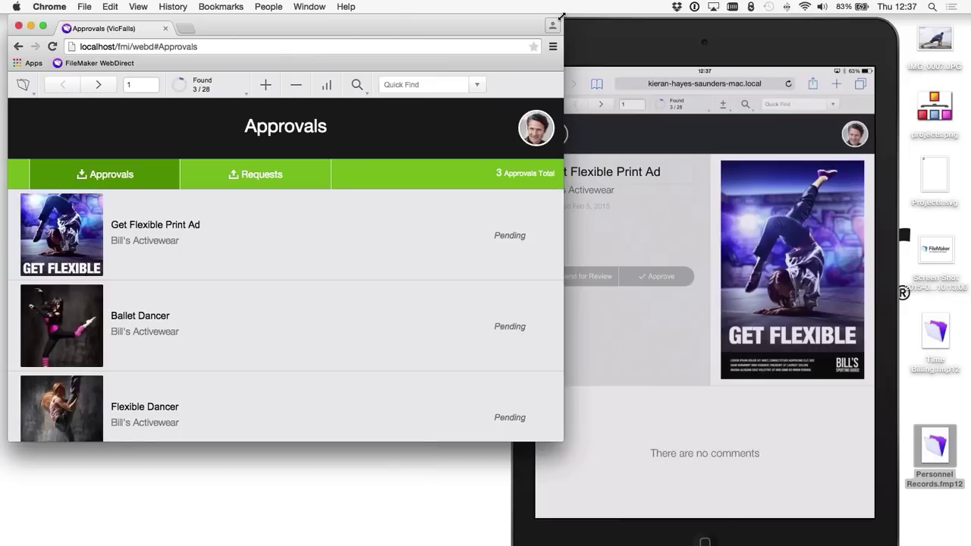
pyautogui.moveTo(563, 18)
pyautogui.mouseDown()
pyautogui.moveTo(417, 18)
pyautogui.moveTo(546, 17)
pyautogui.mouseUp()
pyautogui.moveTo(666, 9); pyautogui.dragTo(668, 11)
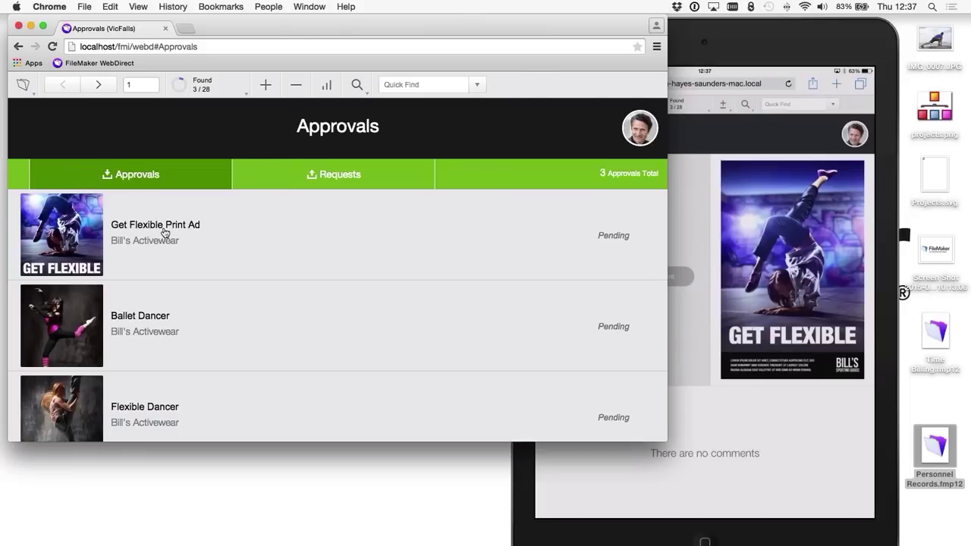
pyautogui.click(173, 307)
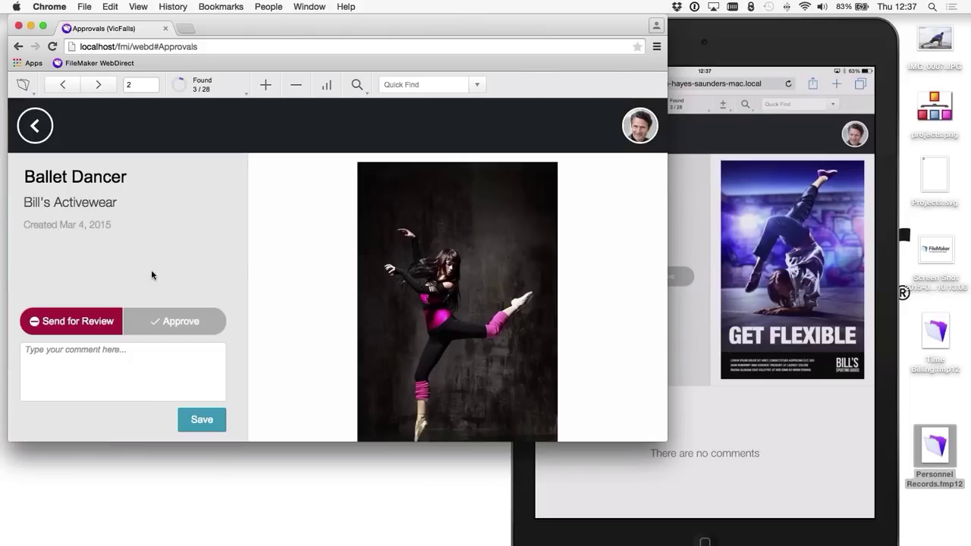
pyautogui.click(35, 126)
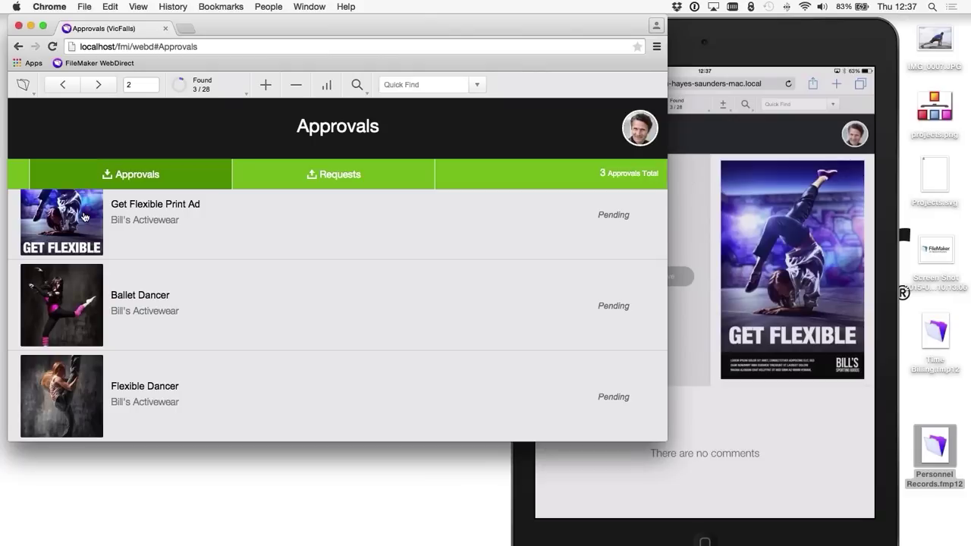
# Step: Check the Requests list, return to Approvals, and open then dismiss the Found popover
pyautogui.scroll(1, 85, 217)
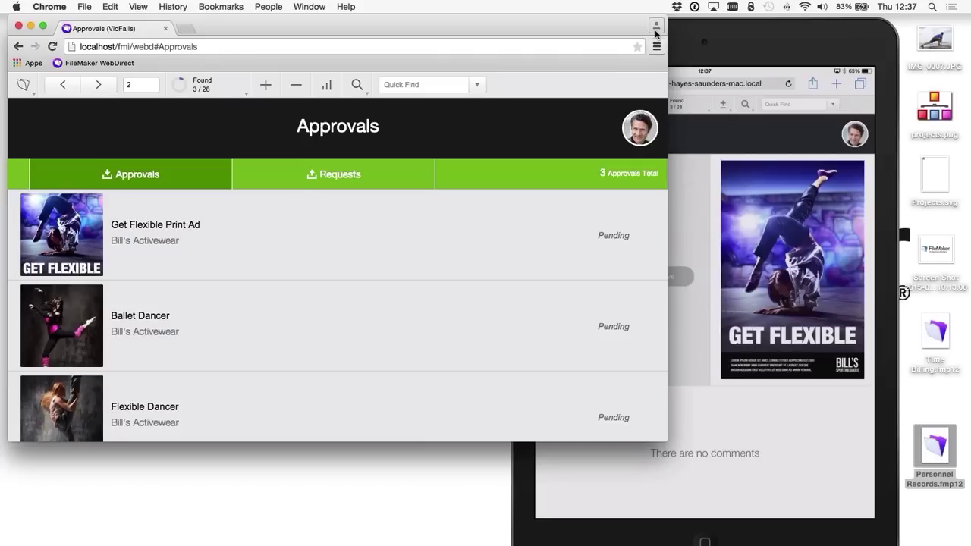
pyautogui.click(311, 176)
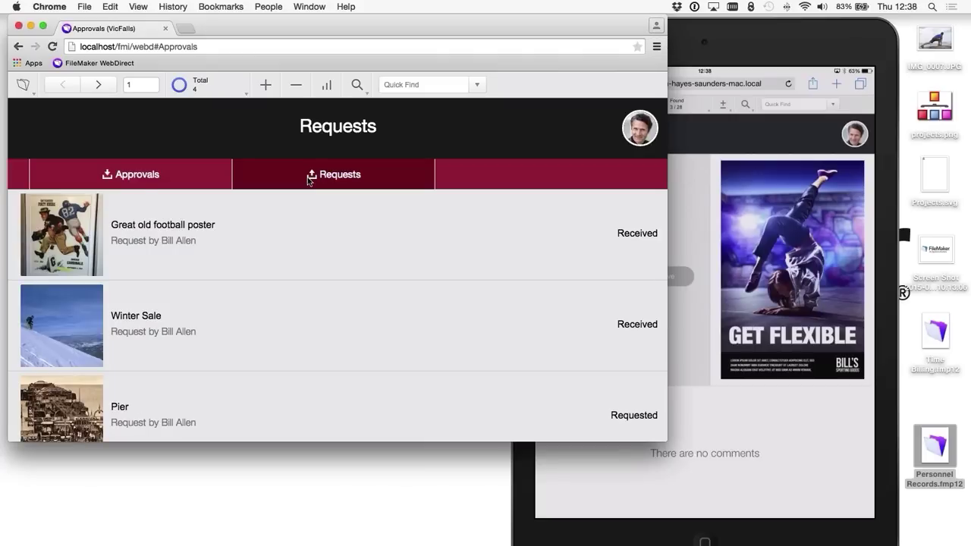
pyautogui.click(133, 176)
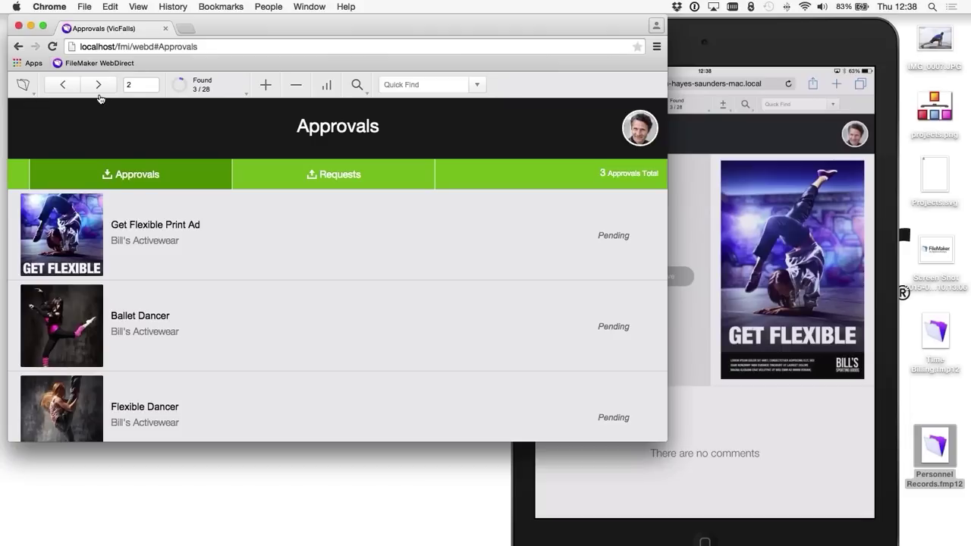
pyautogui.click(183, 85)
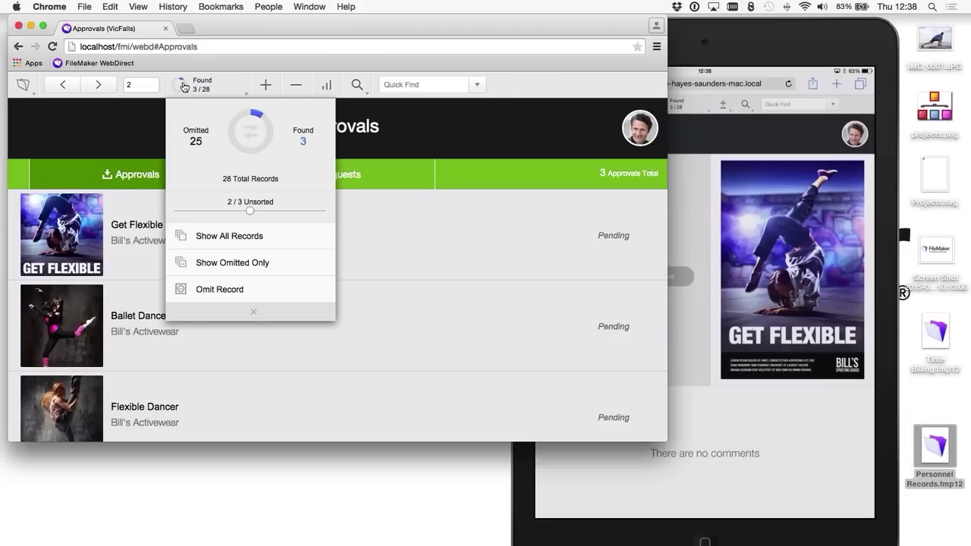
pyautogui.click(559, 84)
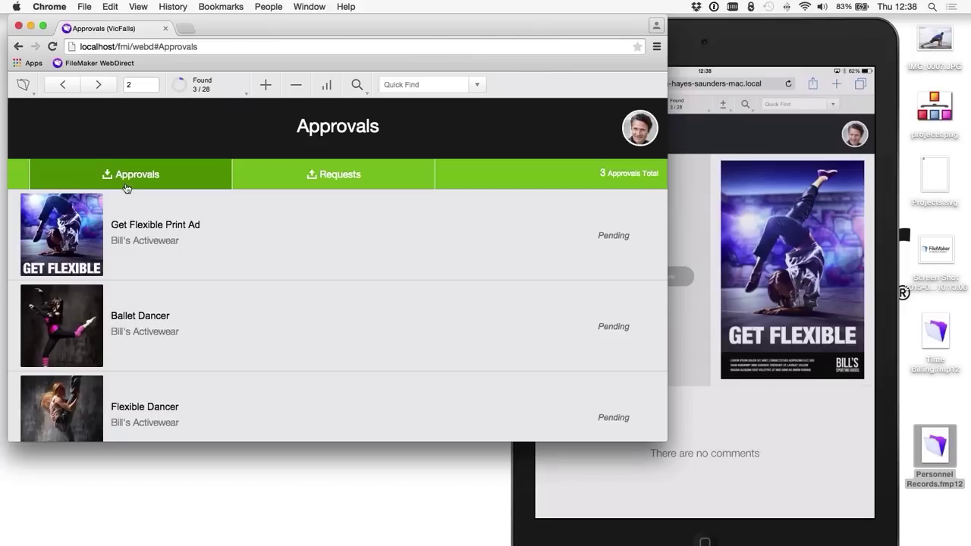
pyautogui.moveTo(173, 535)
pyautogui.click(135, 534)
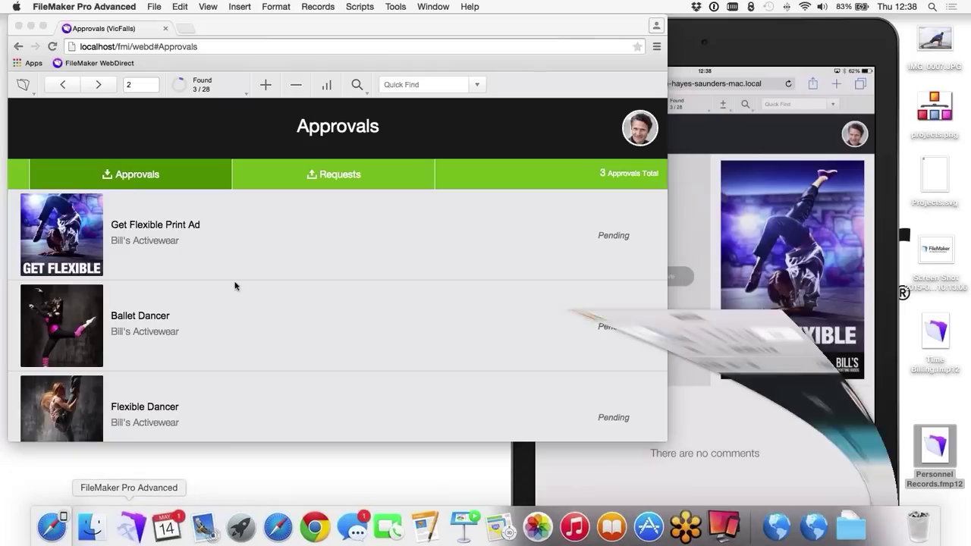
pyautogui.moveTo(114, 27); pyautogui.dragTo(139, 28)
pyautogui.click(154, 6)
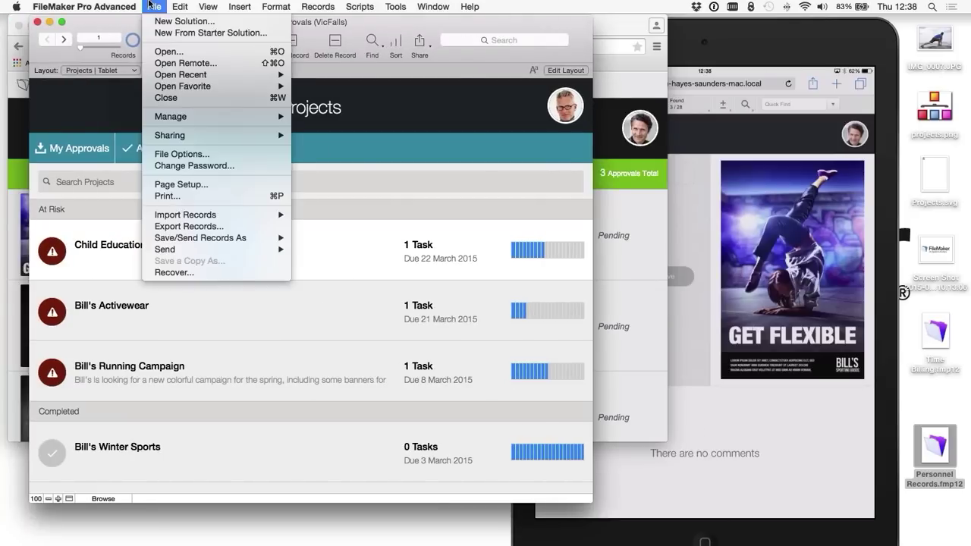
pyautogui.click(181, 154)
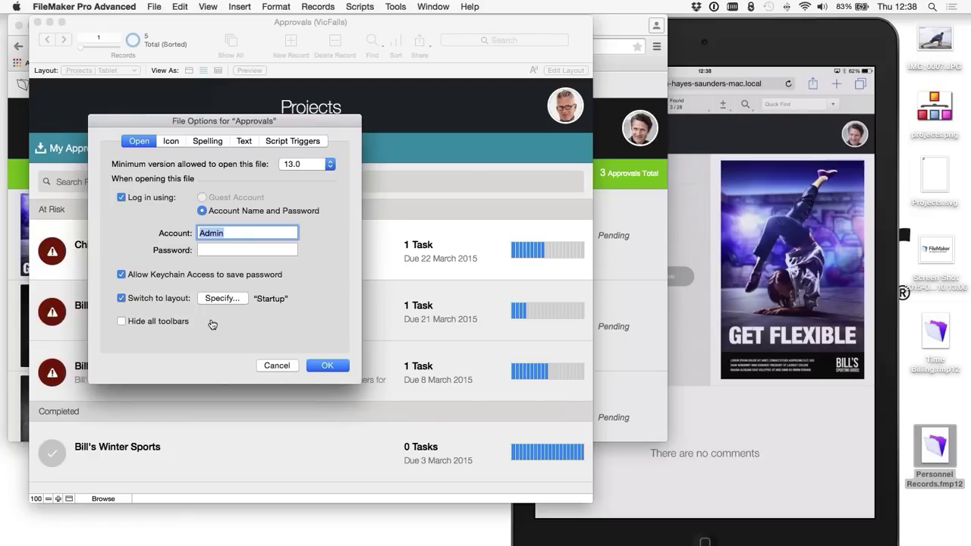
pyautogui.click(276, 367)
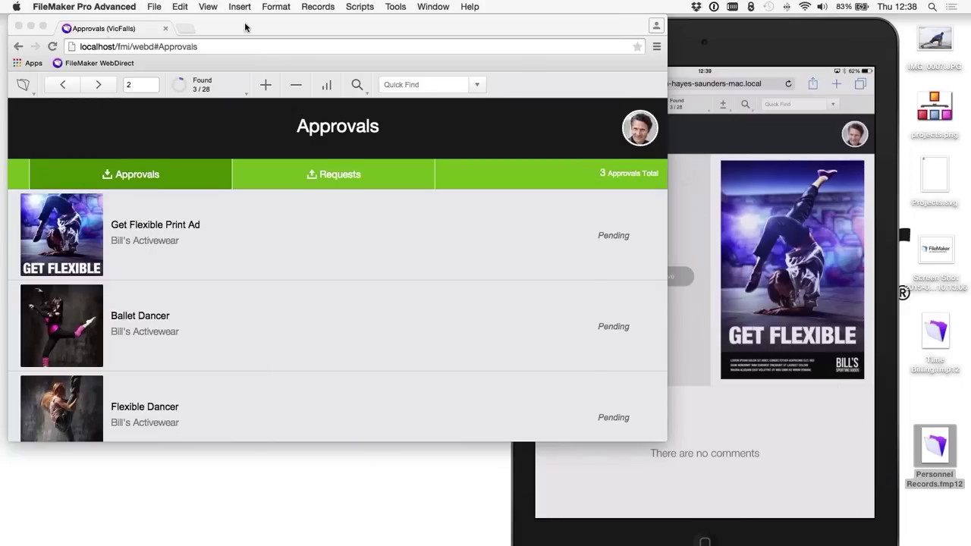
# Step: Arrange the browser and iPad mirror windows, then type 'Love this shot' on Ballet Dancer
pyautogui.moveTo(245, 28); pyautogui.dragTo(255, 58)
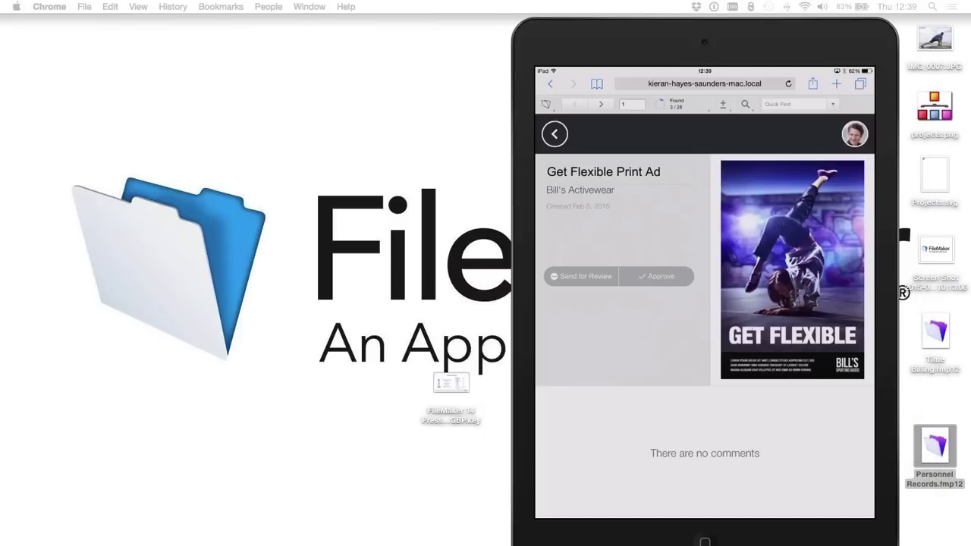
pyautogui.moveTo(686, 49); pyautogui.dragTo(375, 32)
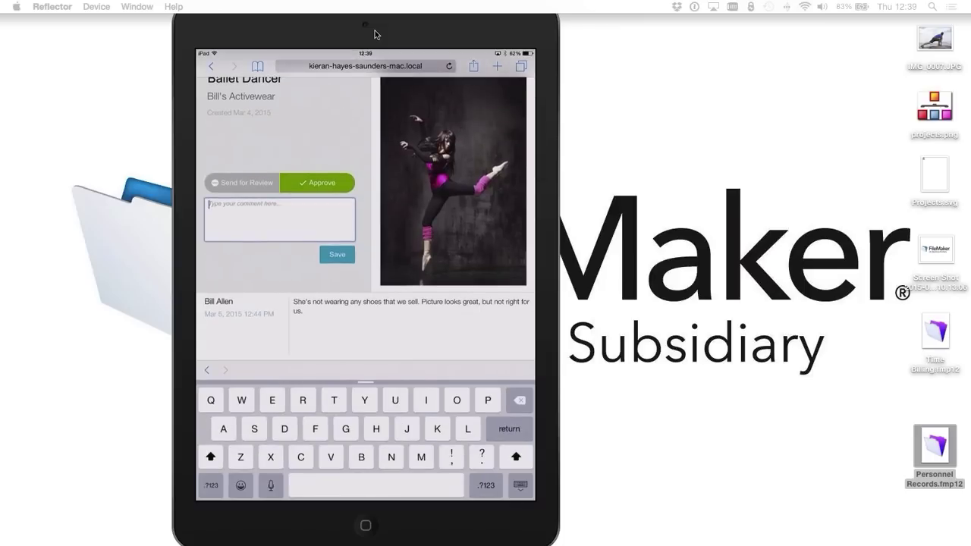
pyautogui.write('Lo')
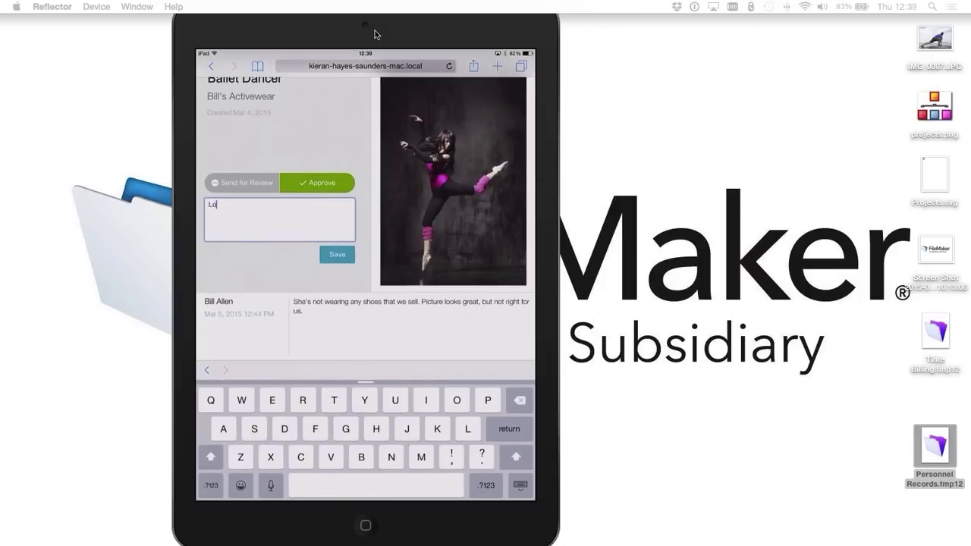
pyautogui.write('ve,this,shot')
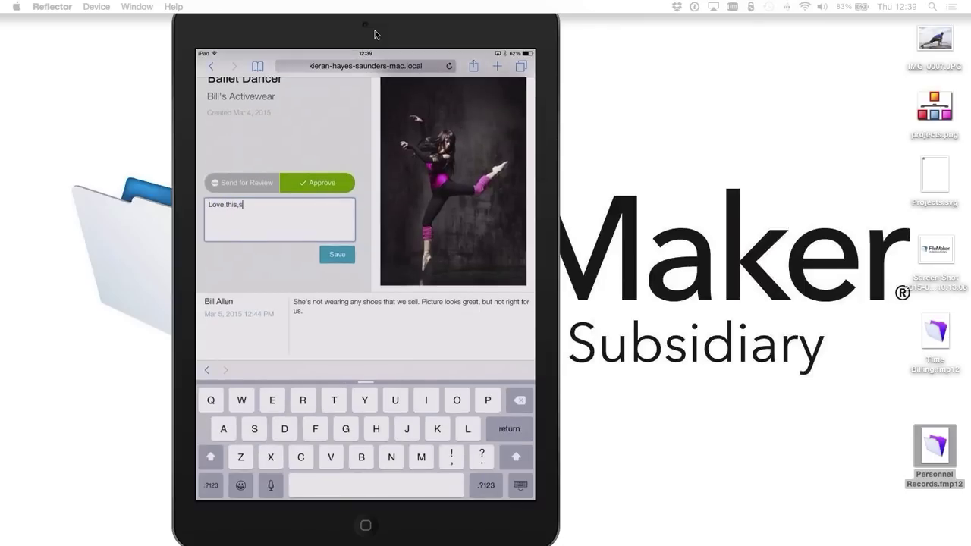